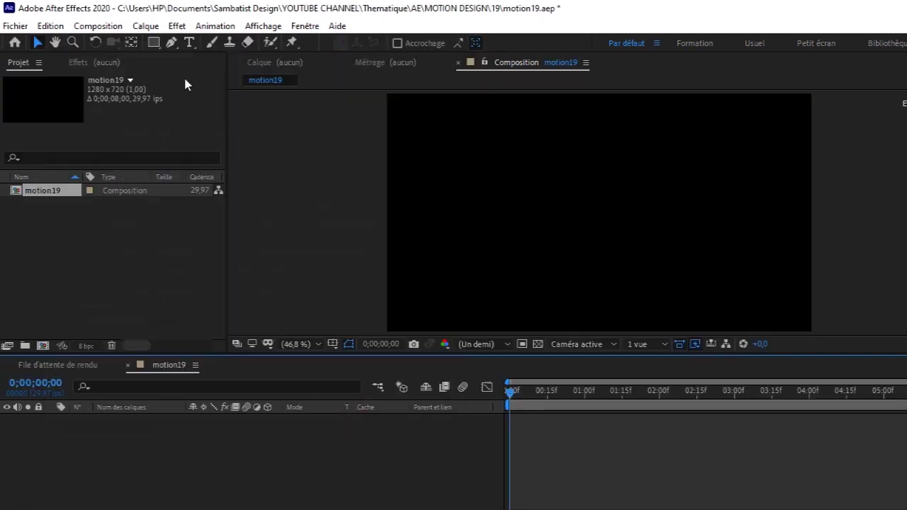
Step: Draw a wide green rectangle near the composition centre and scale it to 126%
{"action": "left_click", "coordinate": [153, 42]}
{"action": "left_click_drag", "start_coordinate": [503, 182], "coordinate": [684, 220]}
{"action": "left_click", "coordinate": [409, 42]}
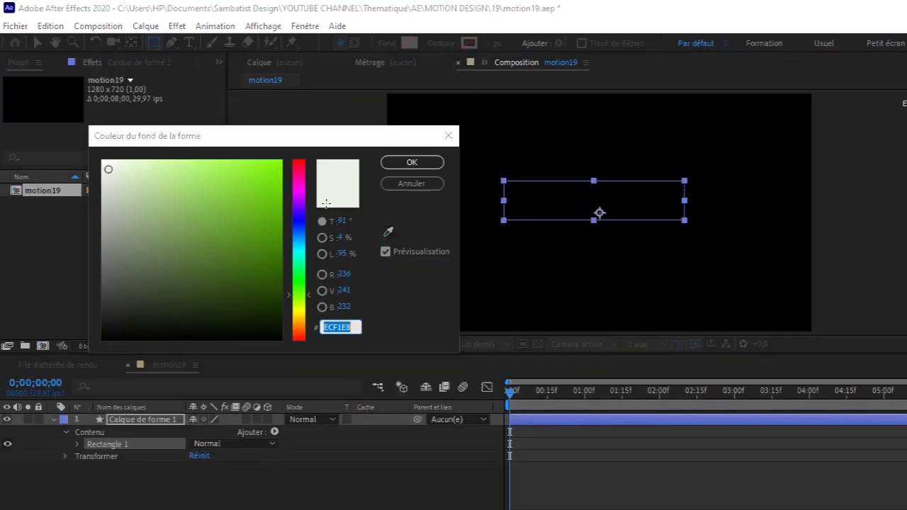
{"action": "left_click", "coordinate": [273, 212]}
{"action": "left_click", "coordinate": [413, 163]}
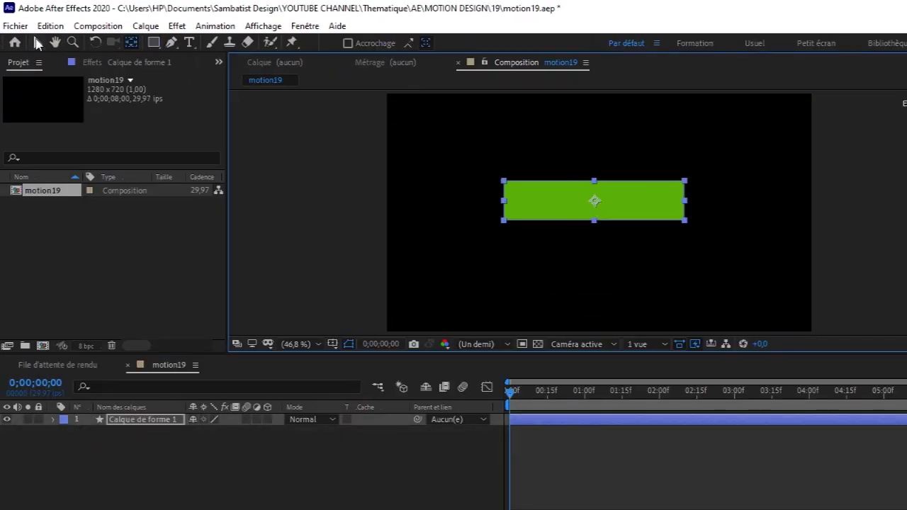
{"action": "key", "text": "Return"}
{"action": "key", "text": "s"}
{"action": "left_click_drag", "start_coordinate": [213, 431], "coordinate": [227, 431]}
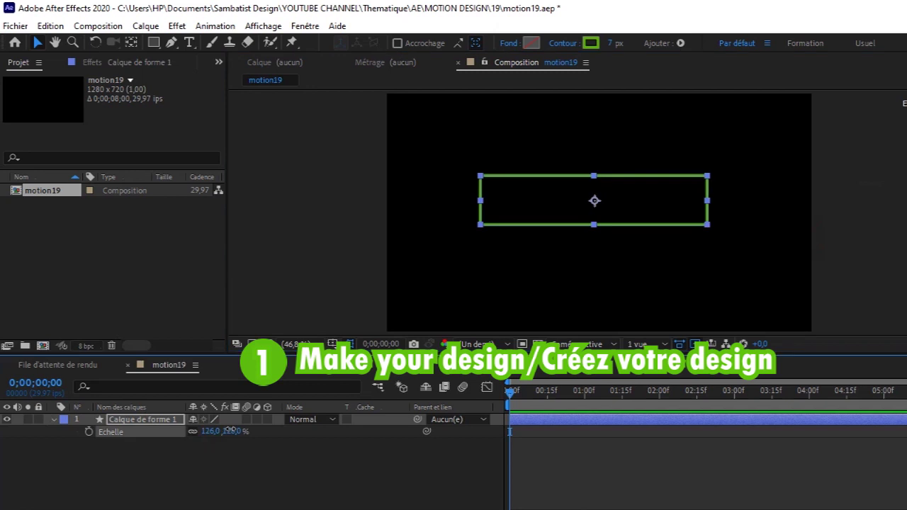
Step: Add the title 'SAMBATIST DESIGN' above the rectangle and scale it to 201%
{"action": "left_click", "coordinate": [496, 142]}
{"action": "type", "text": "SAMBATIST DESIGN"}
{"action": "key", "text": "Escape"}
{"action": "key", "text": "v"}
{"action": "key", "text": "s"}
{"action": "left_click_drag", "start_coordinate": [213, 430], "coordinate": [282, 429]}
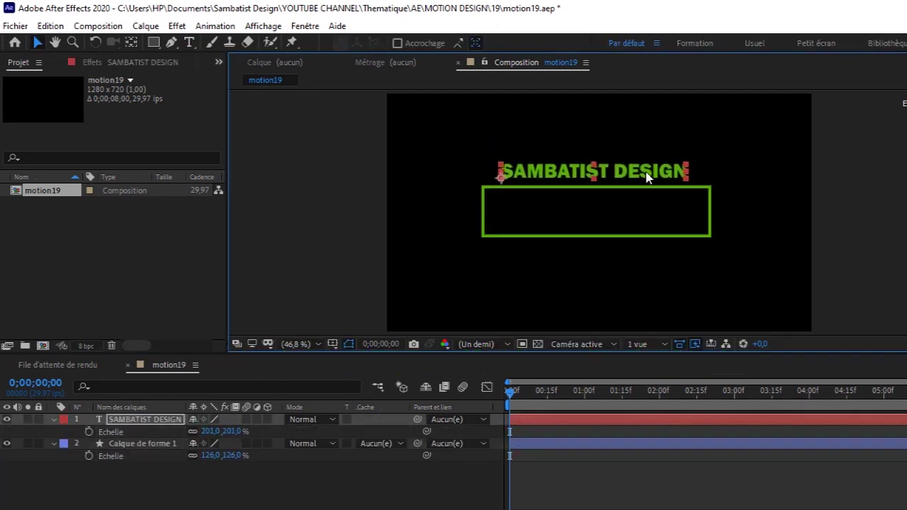
Step: Duplicate the title, make one copy white, and retype the green copy as 'DRAW YOUR WORLD'
{"action": "key", "text": "ctrl+d"}
{"action": "left_click", "coordinate": [411, 162]}
{"action": "left_click_drag", "start_coordinate": [594, 170], "coordinate": [582, 261]}
{"action": "double_click", "coordinate": [581, 258]}
{"action": "type", "text": "DRAW YOUR WORLD"}
{"action": "left_click", "coordinate": [167, 420]}
Step: Scale DRAW YOUR WORLD to 156% and position both lines inside the box
{"action": "key", "text": "s"}
{"action": "left_click_drag", "start_coordinate": [211, 431], "coordinate": [185, 434]}
{"action": "left_click_drag", "start_coordinate": [566, 257], "coordinate": [567, 221]}
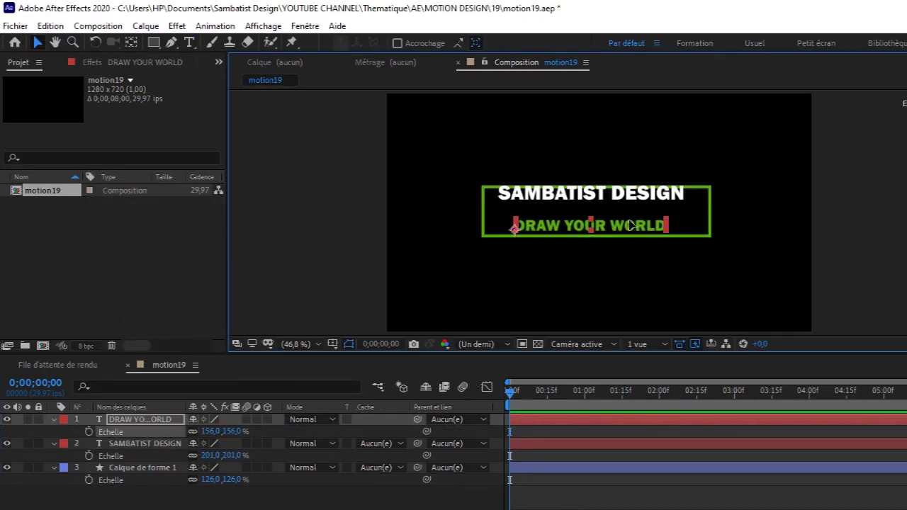
{"action": "mouse_move", "coordinate": [627, 203]}
{"action": "left_mouse_down"}
{"action": "mouse_move", "coordinate": [628, 178]}
{"action": "mouse_move", "coordinate": [627, 205]}
{"action": "left_mouse_up"}
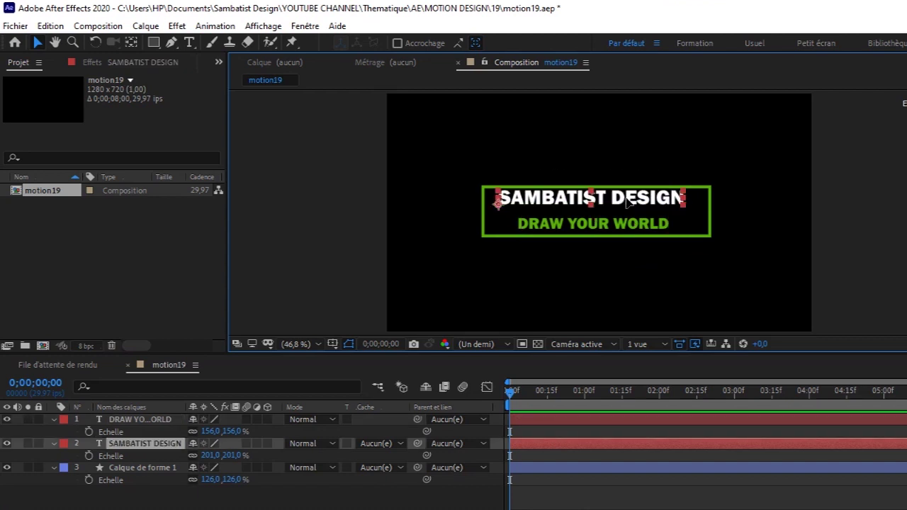
{"action": "left_click", "coordinate": [142, 496]}
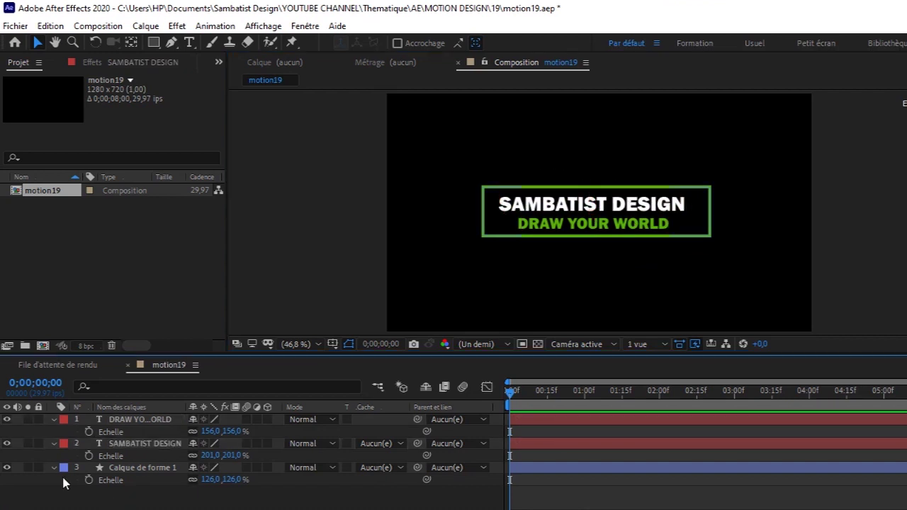
Step: Draw a small circle with white fill (ffffff) and no stroke
{"action": "left_click", "coordinate": [54, 467]}
{"action": "left_click", "coordinate": [54, 444]}
{"action": "left_click", "coordinate": [54, 420]}
{"action": "key", "text": "q"}
{"action": "left_click_drag", "start_coordinate": [448, 167], "coordinate": [463, 182]}
{"action": "left_click", "coordinate": [409, 43]}
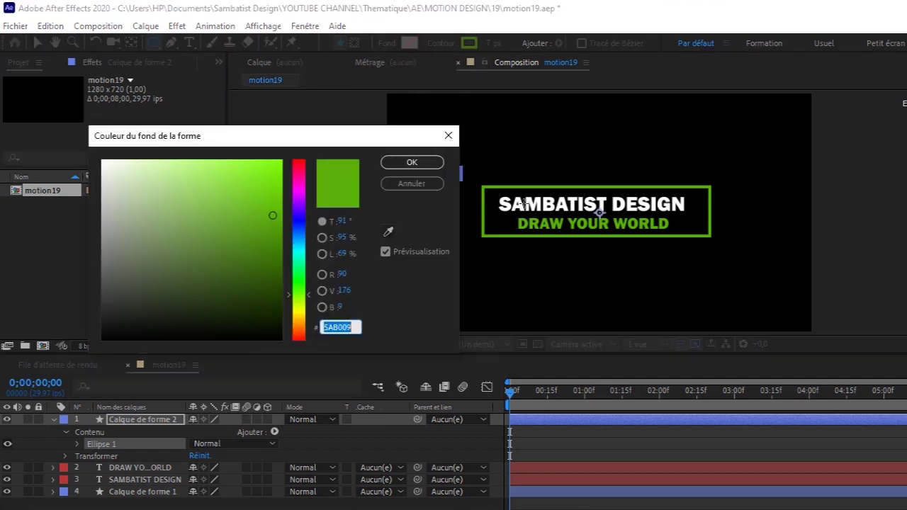
{"action": "type", "text": "ffffff"}
{"action": "key", "text": "Return"}
{"action": "left_click", "coordinate": [441, 43]}
{"action": "left_click", "coordinate": [782, 156]}
{"action": "left_click", "coordinate": [834, 236]}
Step: Move the circle layer below the titles and name the shape layers '1' and '2'
{"action": "left_click_drag", "start_coordinate": [142, 420], "coordinate": [148, 443]}
{"action": "type", "text": "1"}
{"action": "left_click", "coordinate": [142, 455]}
{"action": "type", "text": "2"}
Step: Place the circle on the box's top-right corner at 142% scale, then hide it
{"action": "left_click", "coordinate": [141, 443]}
{"action": "key", "text": "p"}
{"action": "key", "text": "y"}
{"action": "left_click_drag", "start_coordinate": [455, 174], "coordinate": [707, 178]}
{"action": "key", "text": "s"}
{"action": "left_click_drag", "start_coordinate": [211, 456], "coordinate": [238, 448]}
{"action": "left_click_drag", "start_coordinate": [744, 163], "coordinate": [708, 188]}
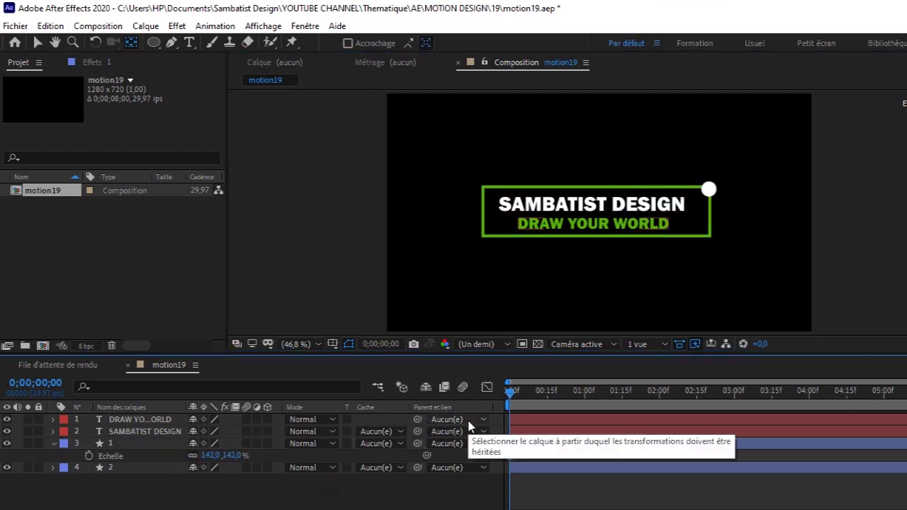
{"action": "left_click", "coordinate": [134, 419]}
{"action": "key", "text": "ctrl+a"}
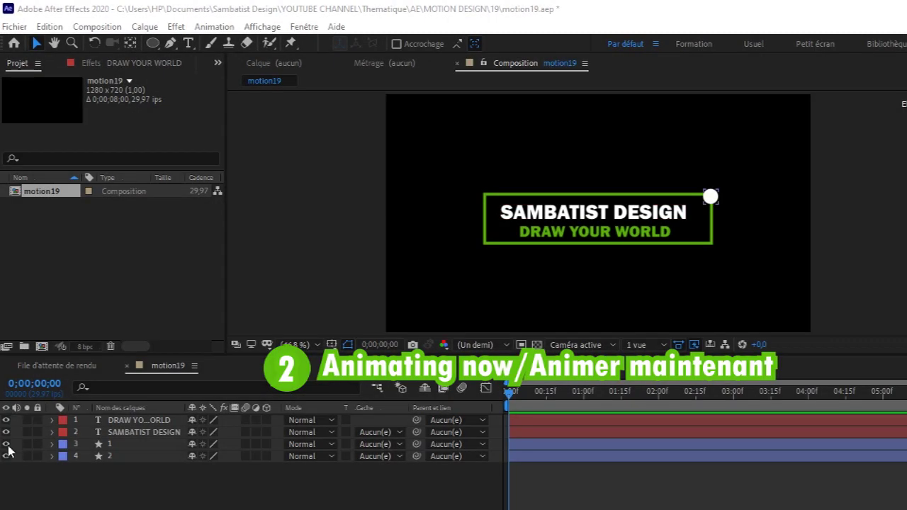
{"action": "left_click", "coordinate": [7, 443]}
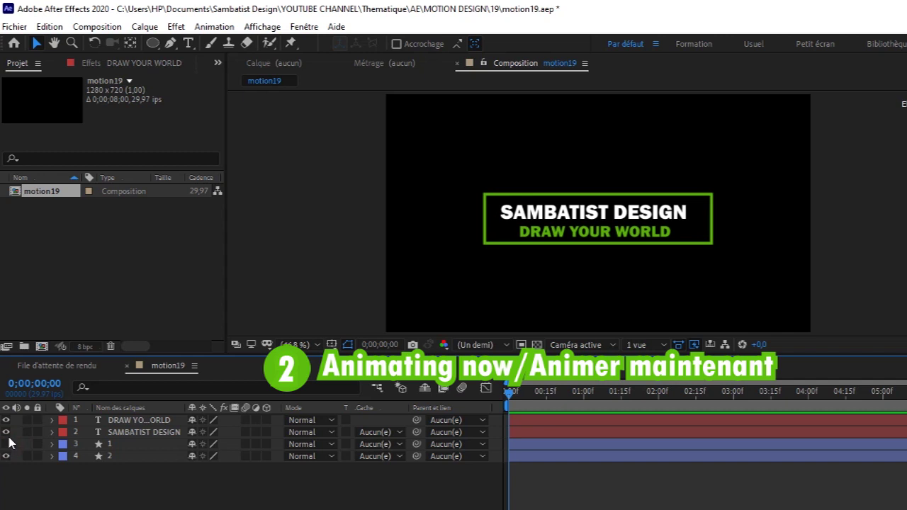
Step: Hide DRAW YOUR WORLD, leaving only the white SAMBATIST DESIGN title and green box visible
{"action": "left_click", "coordinate": [7, 431]}
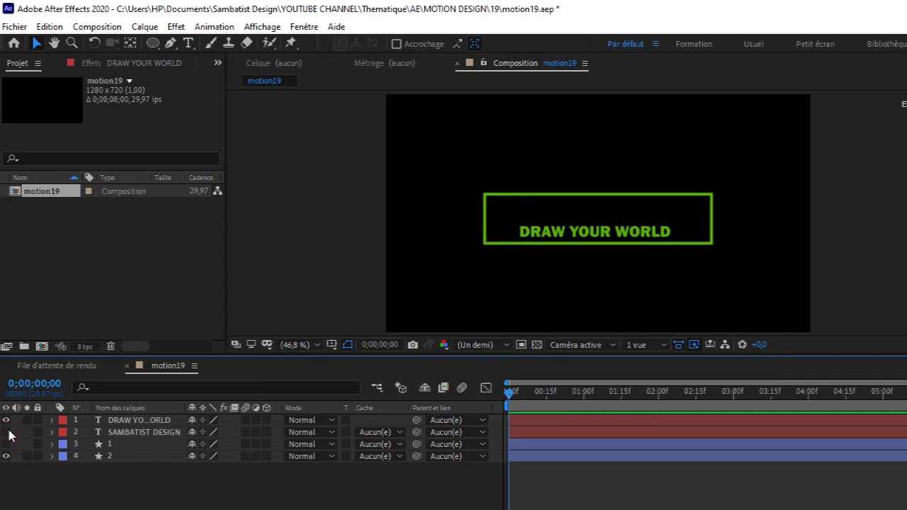
{"action": "left_click", "coordinate": [6, 419]}
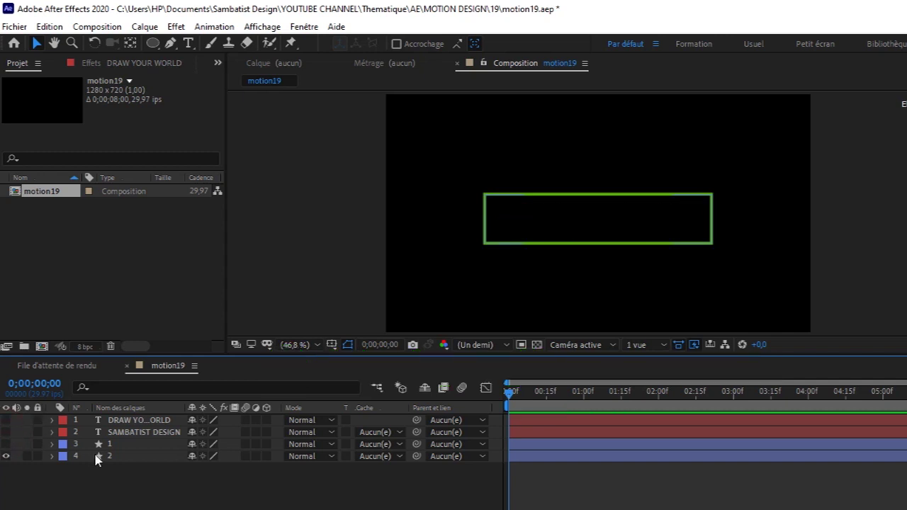
{"action": "left_click", "coordinate": [130, 433]}
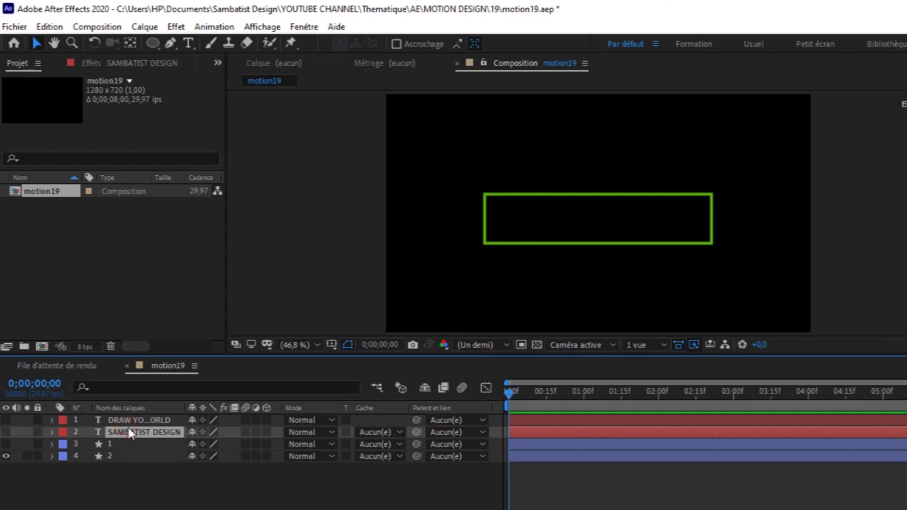
{"action": "left_click", "coordinate": [6, 433]}
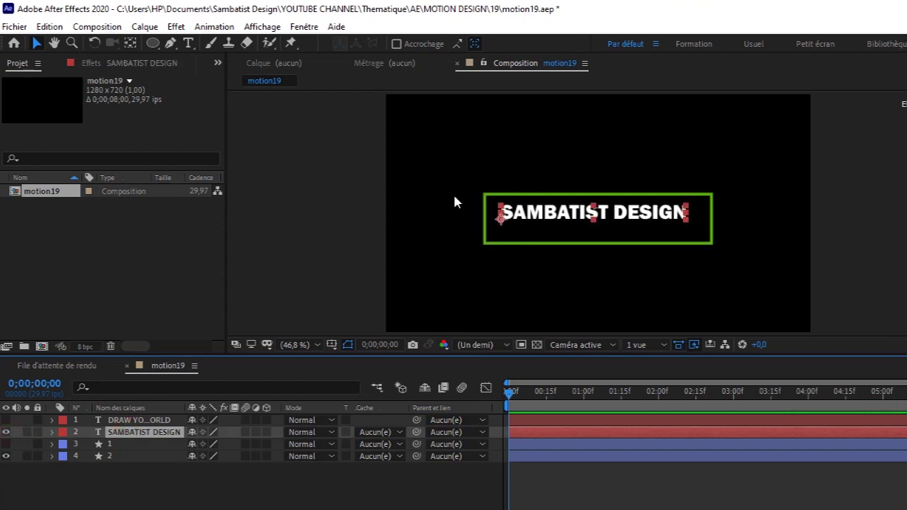
{"action": "left_click_drag", "start_coordinate": [153, 43], "coordinate": [212, 71]}
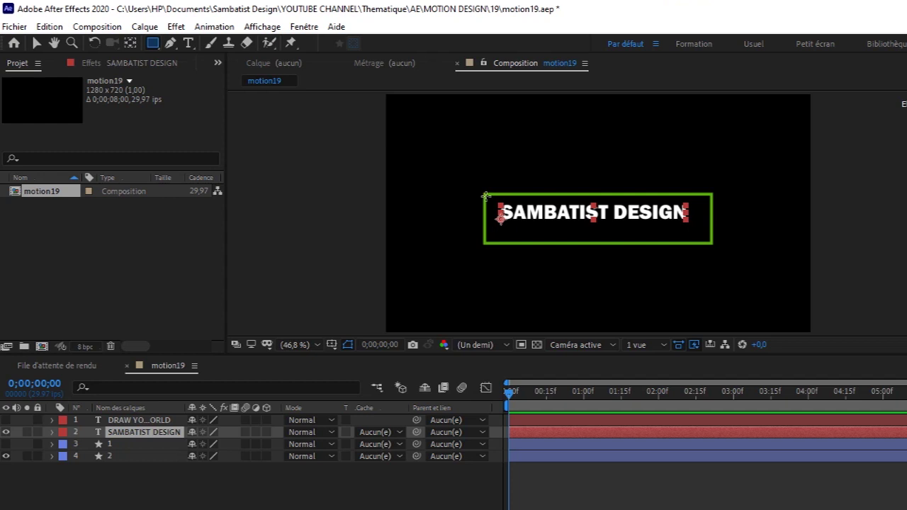
Step: Draw a rectangular mask over the box on the SAMBATIST DESIGN layer, then hide the green box
{"action": "left_click_drag", "start_coordinate": [485, 197], "coordinate": [631, 231]}
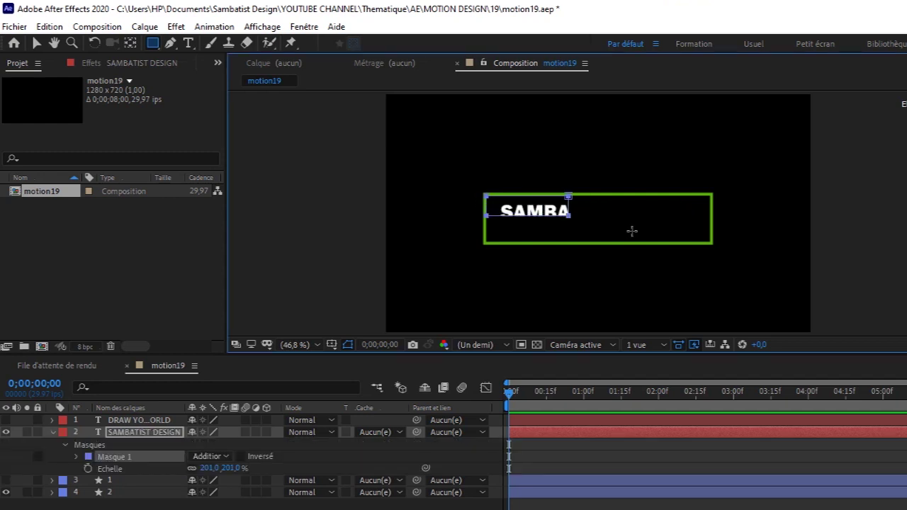
{"action": "left_click_drag", "start_coordinate": [631, 231], "coordinate": [710, 241]}
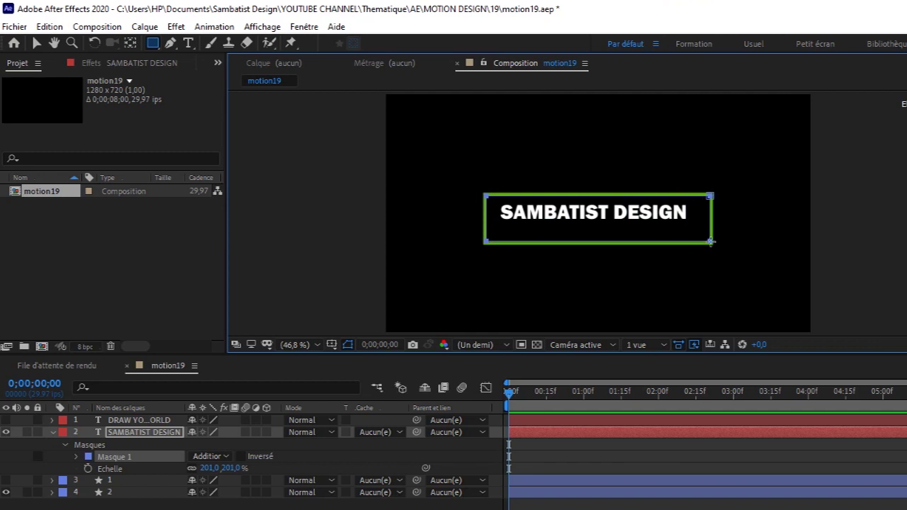
{"action": "left_click", "coordinate": [7, 494]}
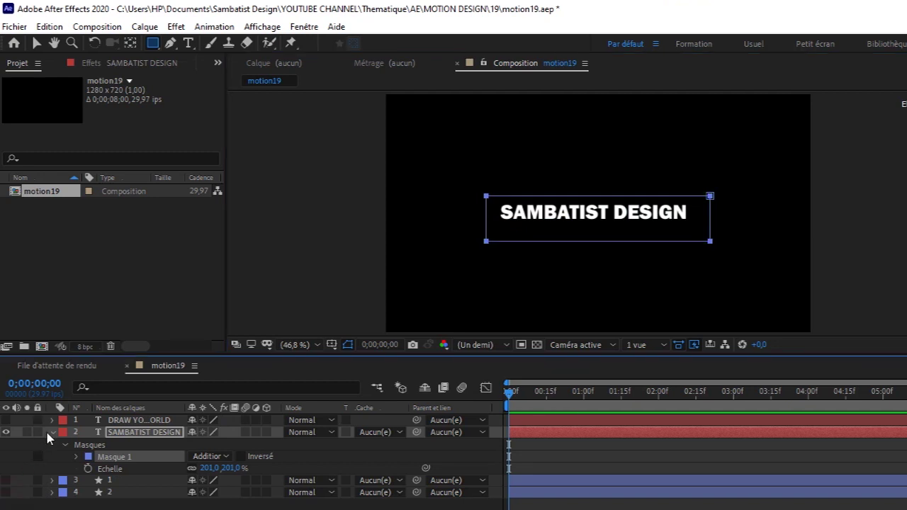
{"action": "left_click", "coordinate": [51, 433]}
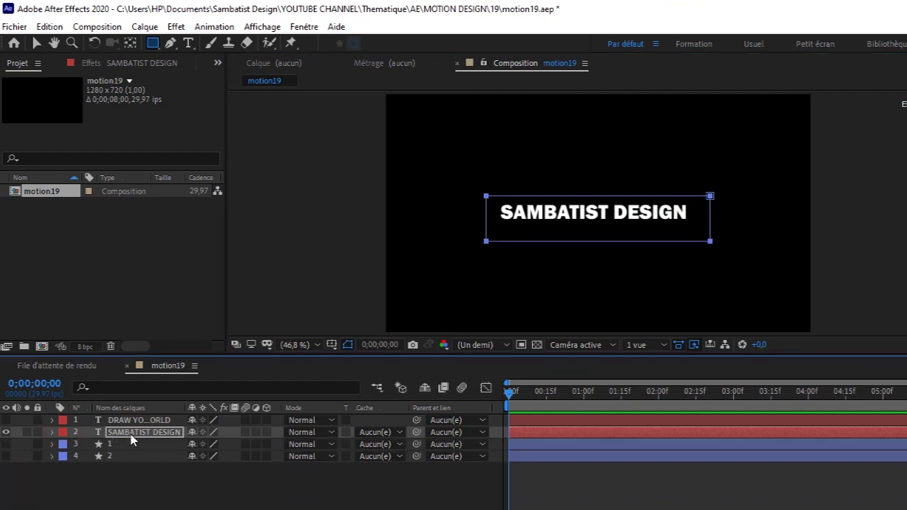
Step: In Options de chemin, set Chemin to Masque 1 and Inverser le chemin to Oui
{"action": "left_click", "coordinate": [131, 434]}
{"action": "left_click", "coordinate": [51, 434]}
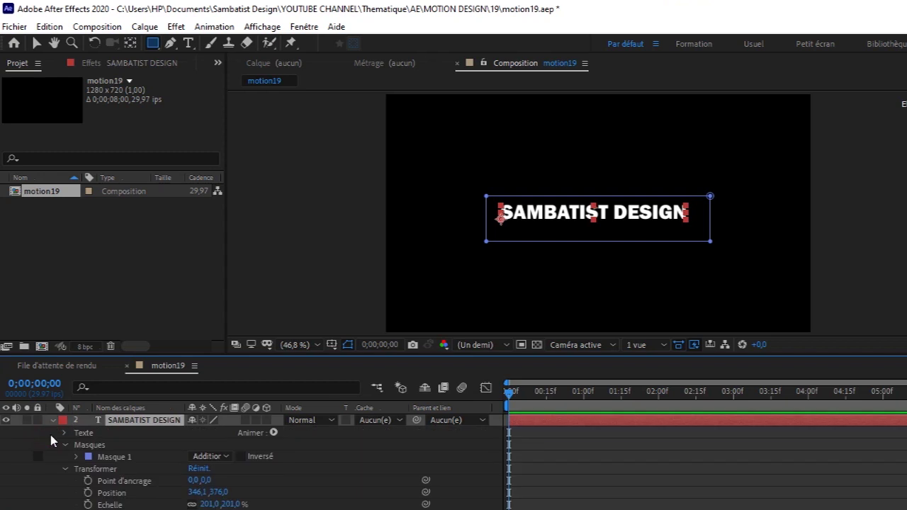
{"action": "left_click", "coordinate": [64, 469]}
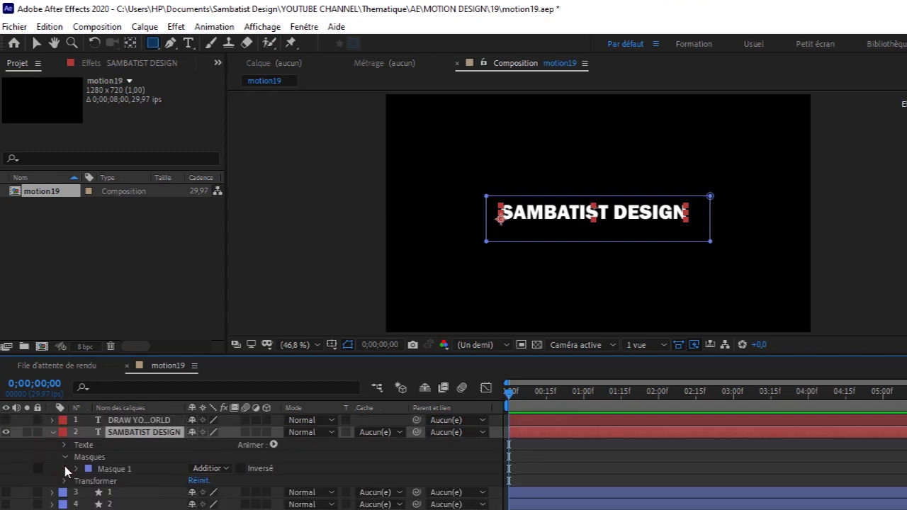
{"action": "left_click", "coordinate": [64, 457]}
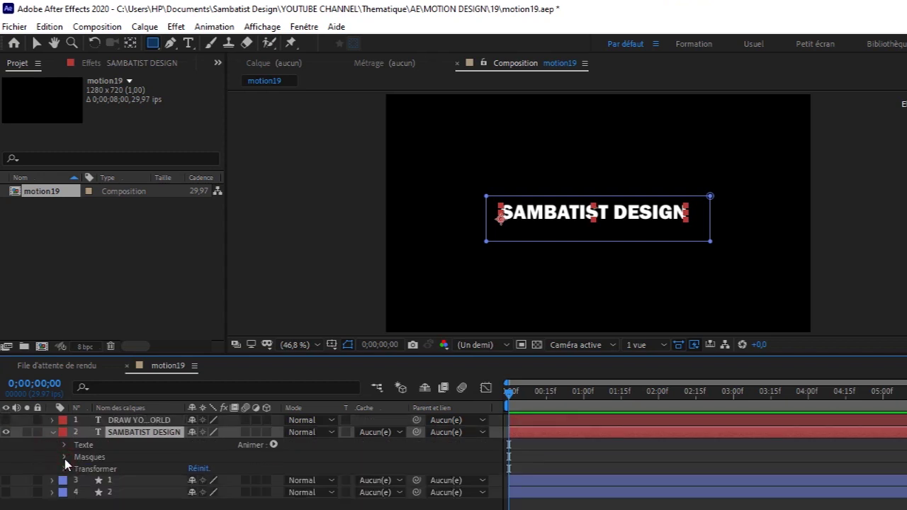
{"action": "left_click", "coordinate": [64, 445]}
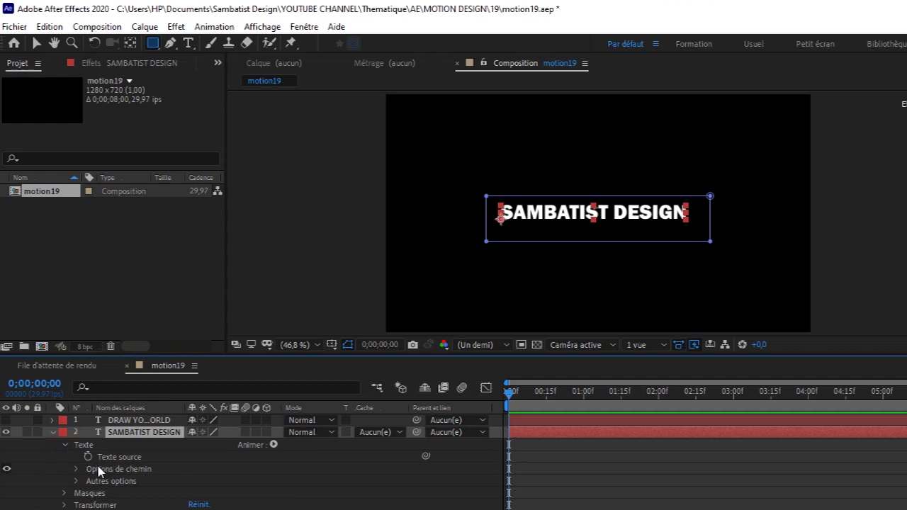
{"action": "left_click", "coordinate": [76, 469]}
{"action": "left_click", "coordinate": [272, 481]}
{"action": "left_click", "coordinate": [258, 465]}
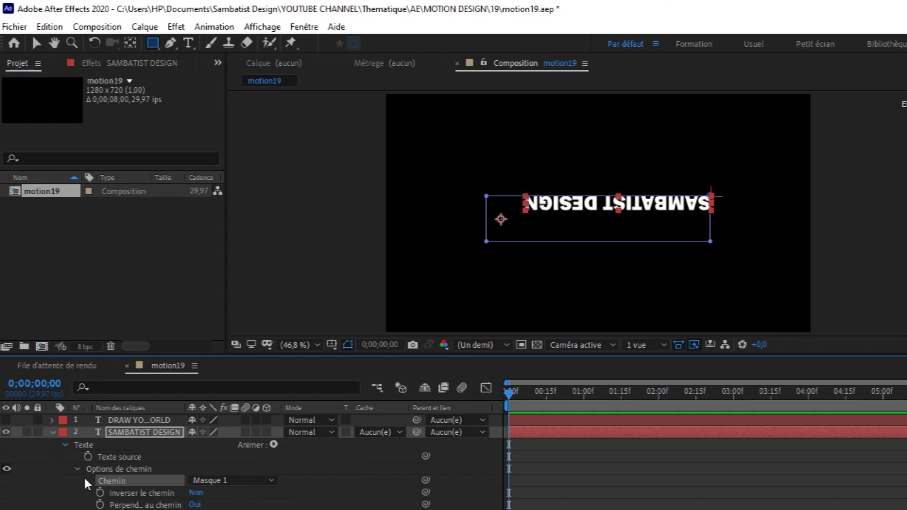
{"action": "scroll", "coordinate": [142, 461], "scroll_direction": "down", "scroll_amount": 3}
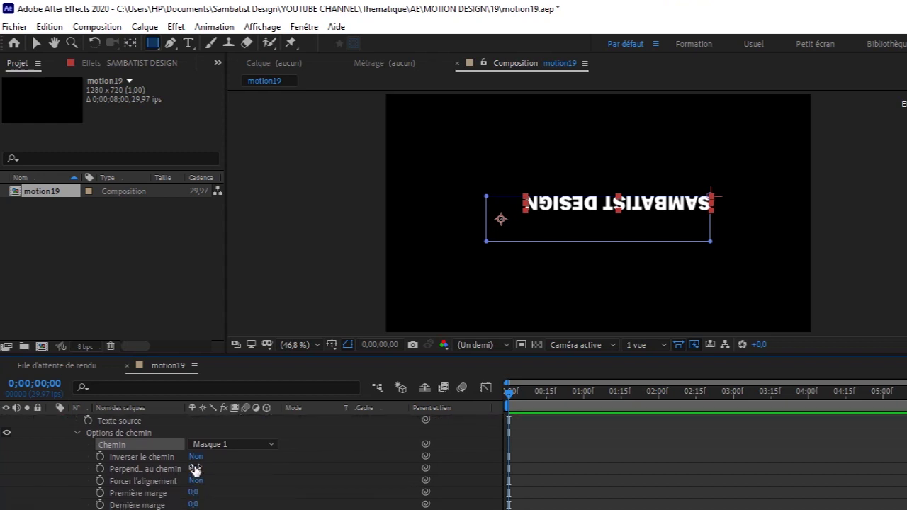
{"action": "left_click", "coordinate": [196, 457]}
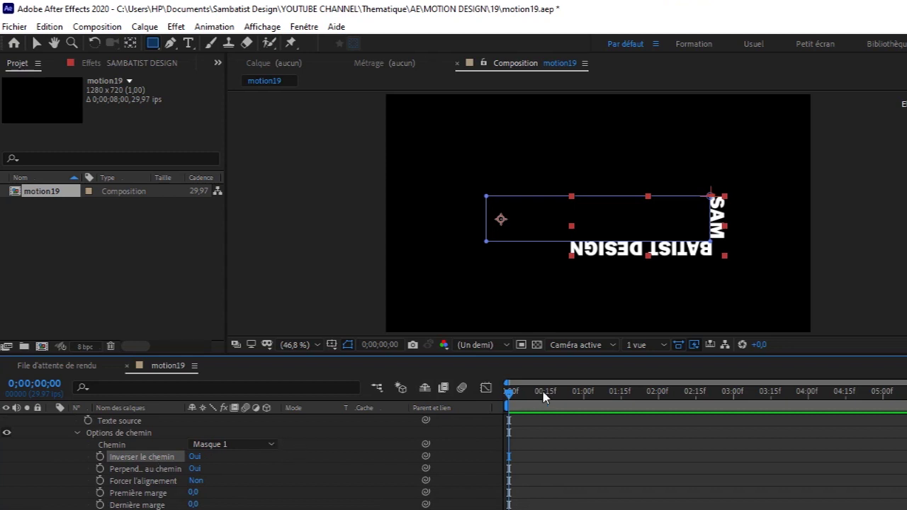
{"action": "scroll", "coordinate": [142, 461], "scroll_direction": "down", "scroll_amount": 1}
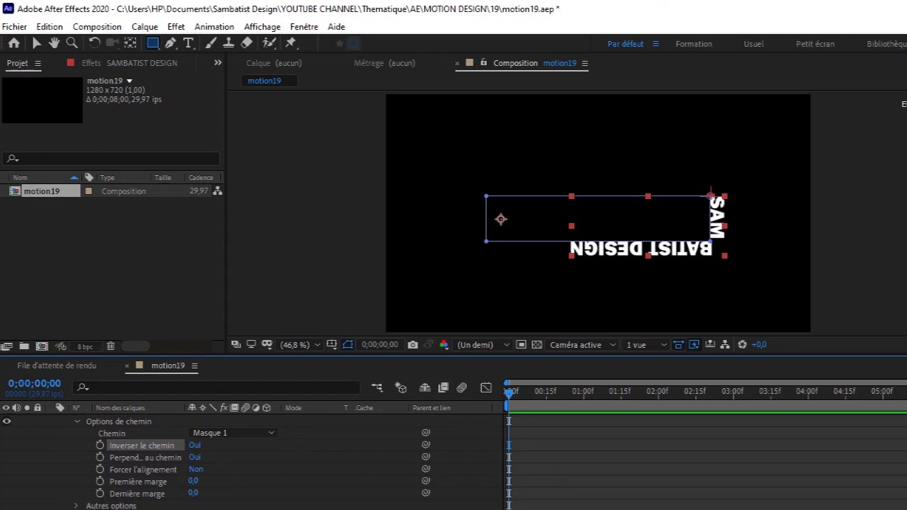
{"action": "scroll", "coordinate": [141, 461], "scroll_direction": "up", "scroll_amount": 4}
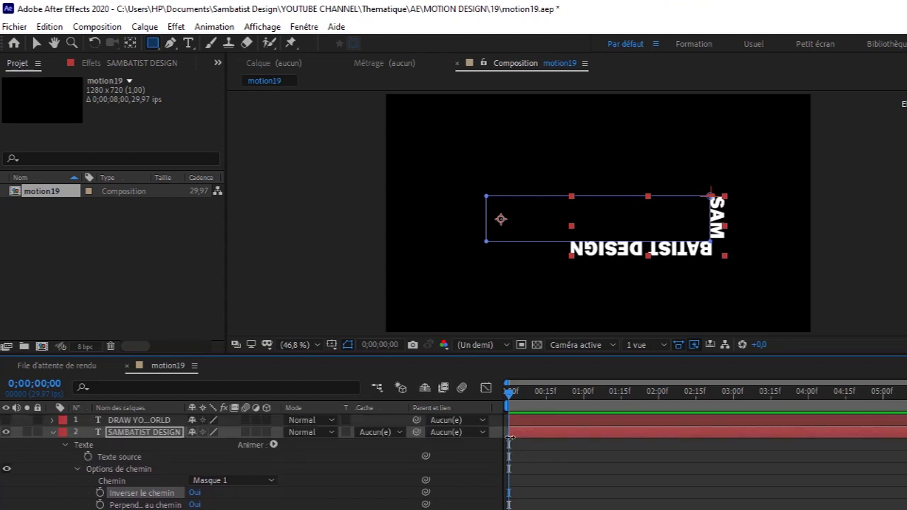
{"action": "left_click", "coordinate": [511, 436]}
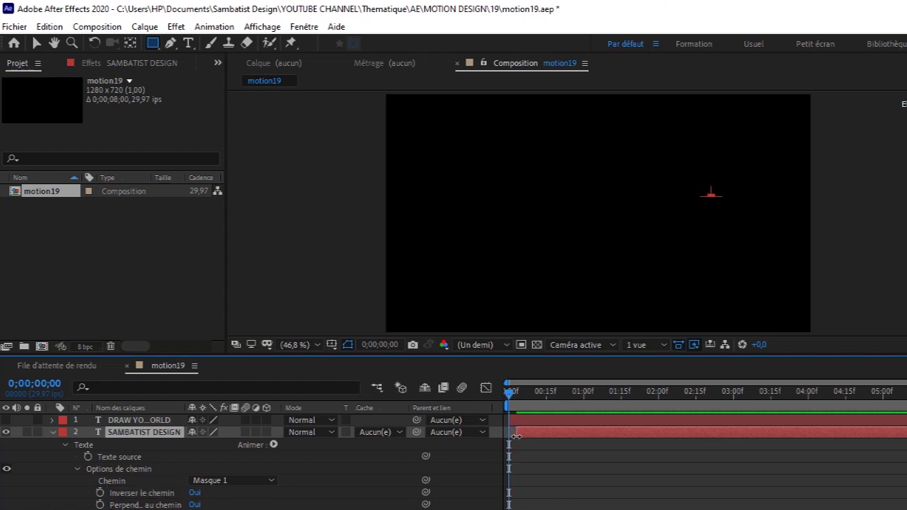
Step: Keyframe Première marge at -6 near the start and 177 at frame 12
{"action": "left_click_drag", "start_coordinate": [510, 395], "coordinate": [513, 399]}
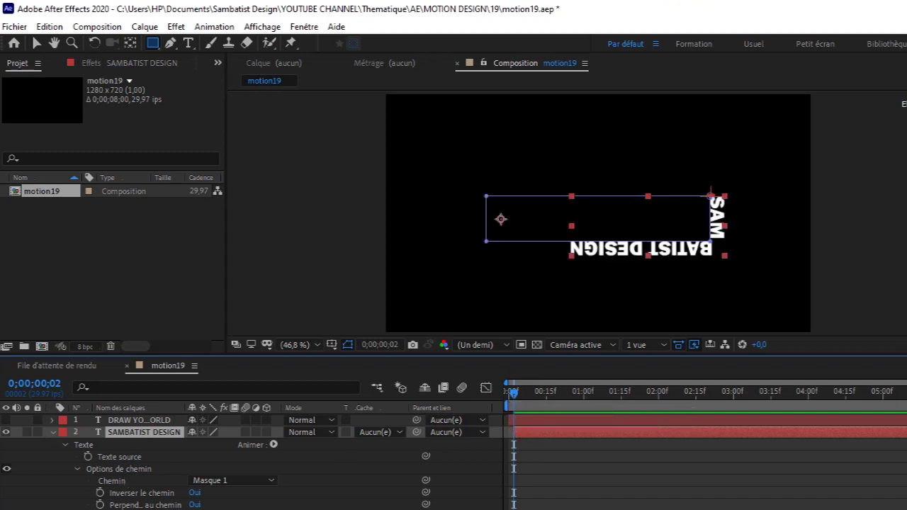
{"action": "scroll", "coordinate": [453, 461], "scroll_direction": "down", "scroll_amount": 3}
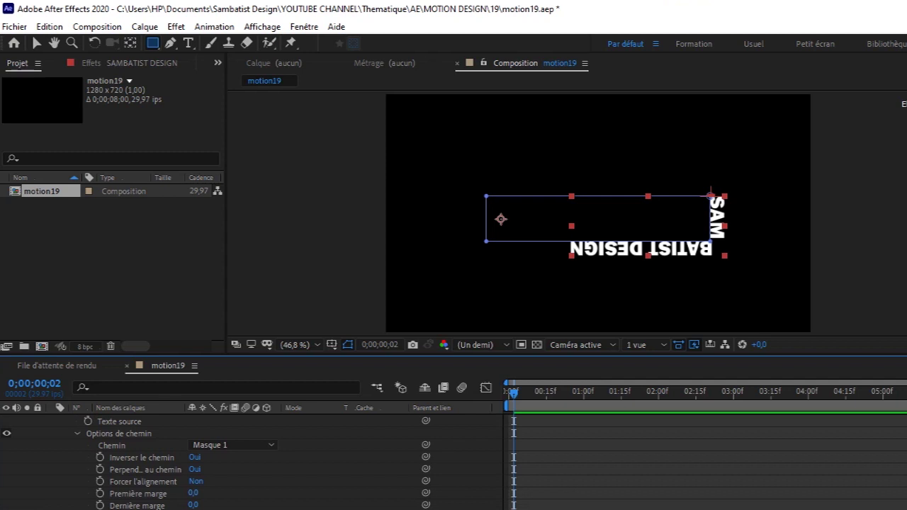
{"action": "mouse_move", "coordinate": [193, 494]}
{"action": "left_mouse_down"}
{"action": "mouse_move", "coordinate": [176, 497]}
{"action": "mouse_move", "coordinate": [187, 500]}
{"action": "left_mouse_up"}
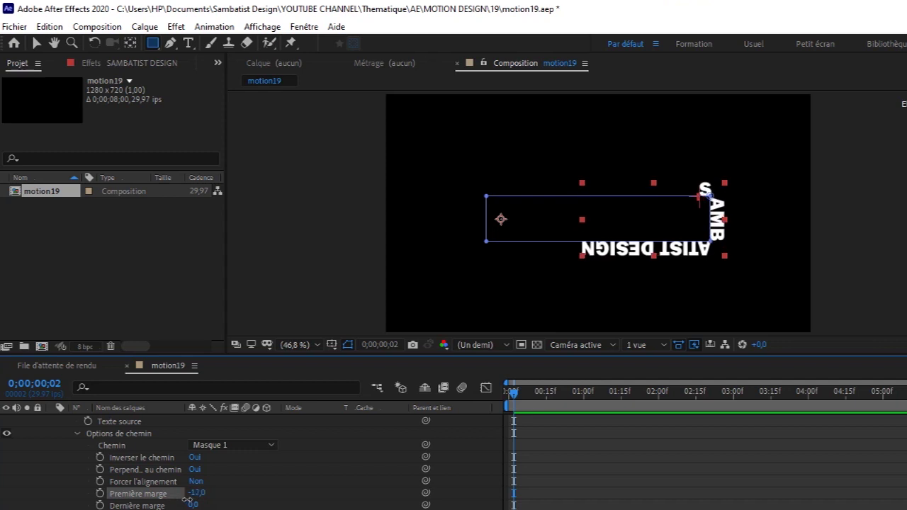
{"action": "left_click_drag", "start_coordinate": [187, 500], "coordinate": [195, 503]}
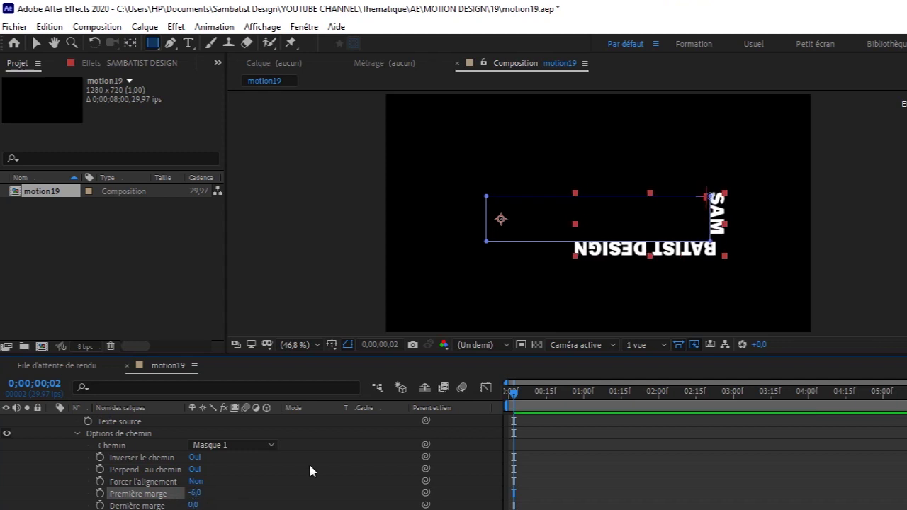
{"action": "left_click", "coordinate": [100, 494]}
{"action": "left_click_drag", "start_coordinate": [516, 400], "coordinate": [541, 399]}
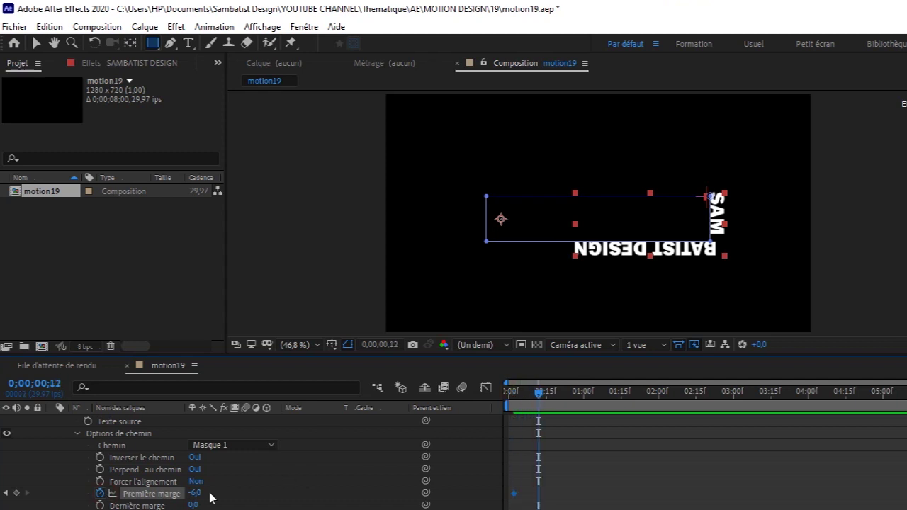
{"action": "mouse_move", "coordinate": [195, 494]}
{"action": "left_mouse_down"}
{"action": "mouse_move", "coordinate": [337, 474]}
{"action": "mouse_move", "coordinate": [531, 473]}
{"action": "left_mouse_up"}
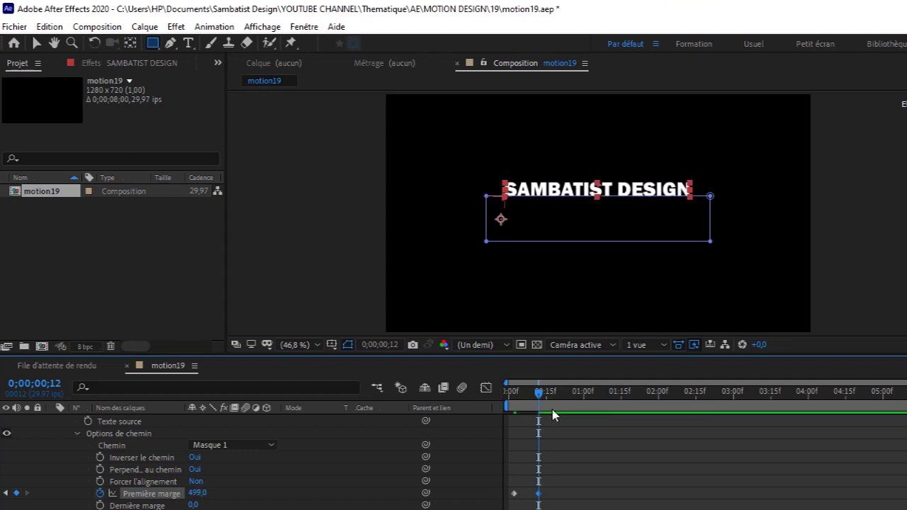
Step: Preview the title's slide along the mask path several times from the start
{"action": "key", "text": "Home"}
{"action": "key", "text": "space"}
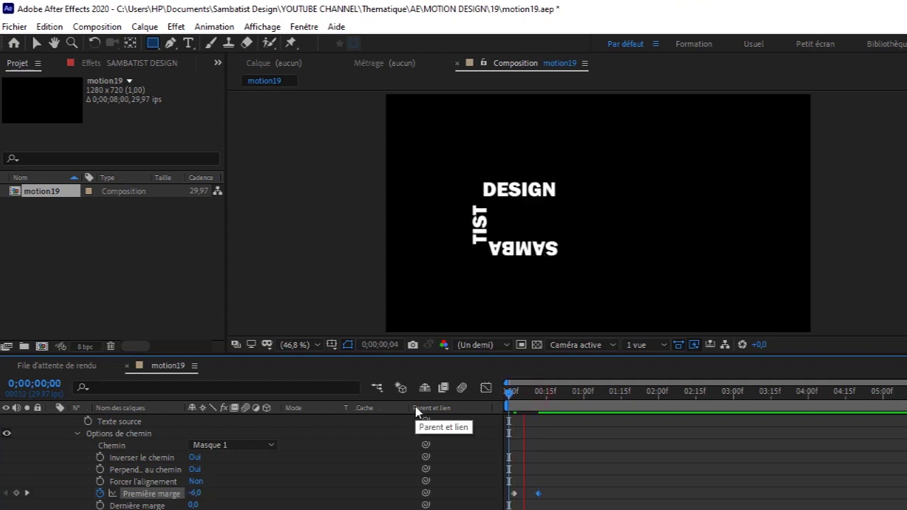
{"action": "key", "text": "space"}
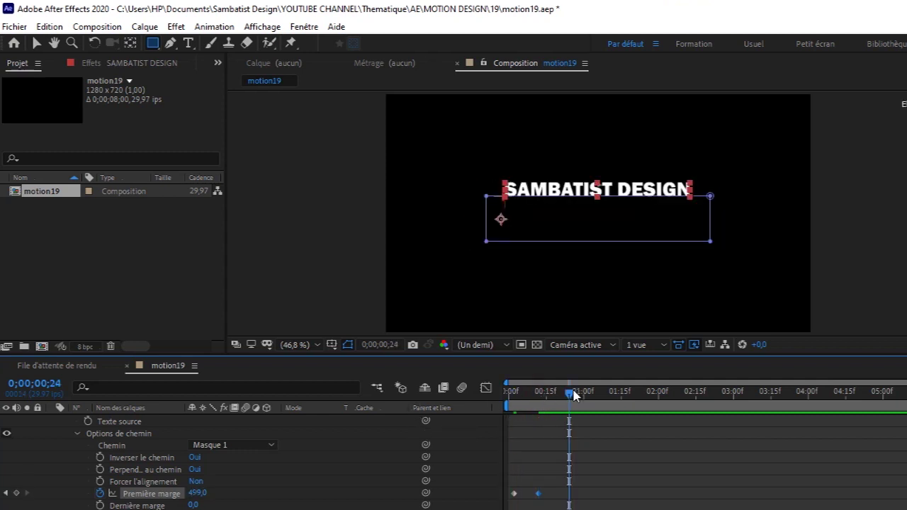
{"action": "key", "text": "Home"}
{"action": "key", "text": "space"}
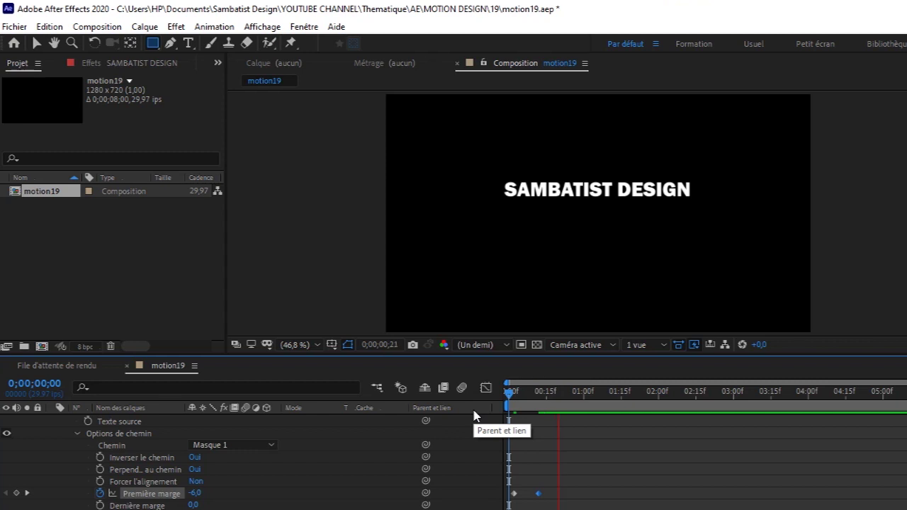
{"action": "key", "text": "space"}
{"action": "key", "text": "Home"}
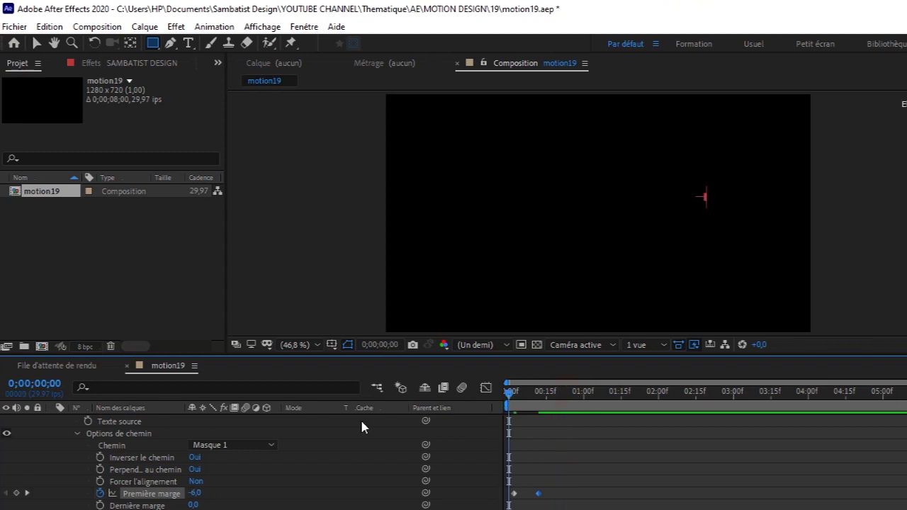
{"action": "key", "text": "space"}
Step: Move the 499 end keyframe to frame 16 and preview the slower slide
{"action": "key", "text": "space"}
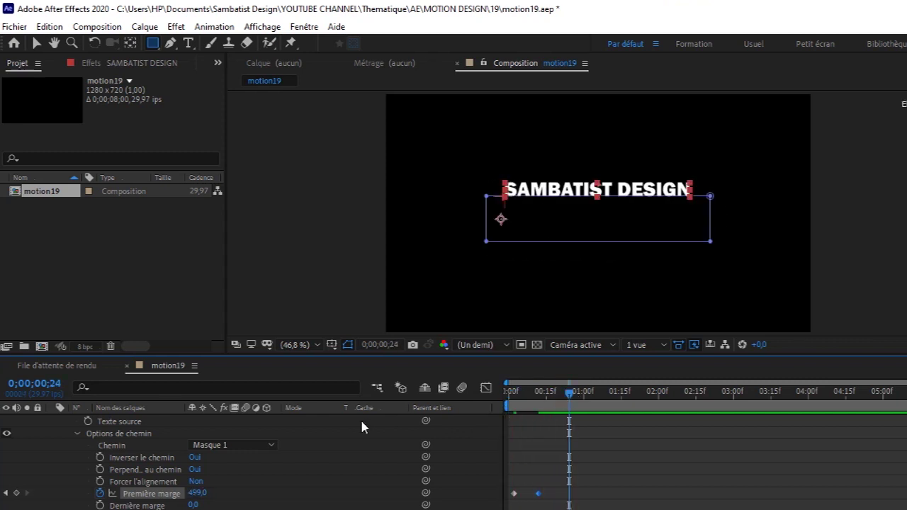
{"action": "left_click_drag", "start_coordinate": [541, 497], "coordinate": [546, 495]}
{"action": "left_click_drag", "start_coordinate": [569, 392], "coordinate": [347, 427]}
{"action": "key", "text": "space"}
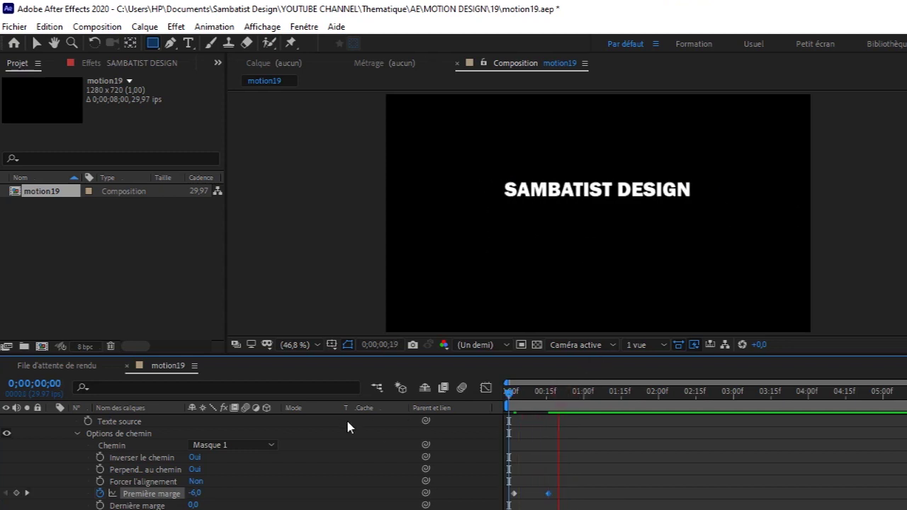
{"action": "key", "text": "space"}
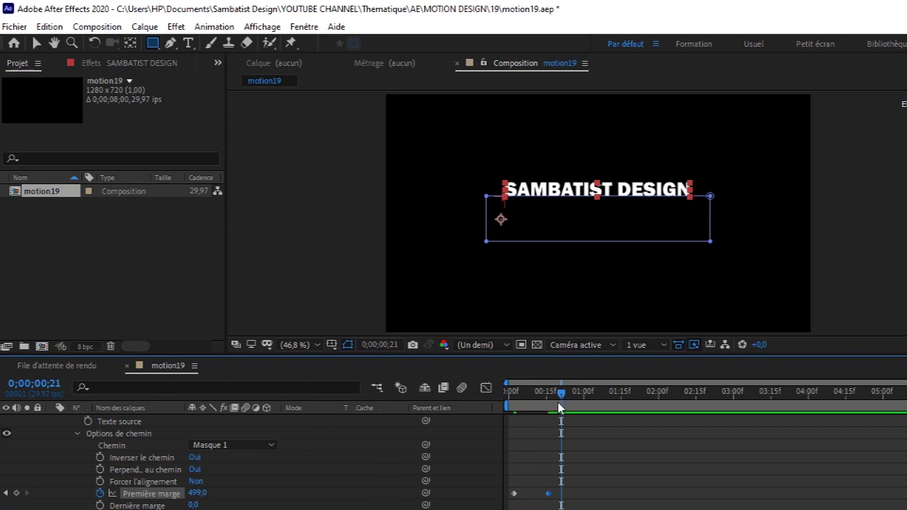
{"action": "left_click_drag", "start_coordinate": [564, 394], "coordinate": [551, 405]}
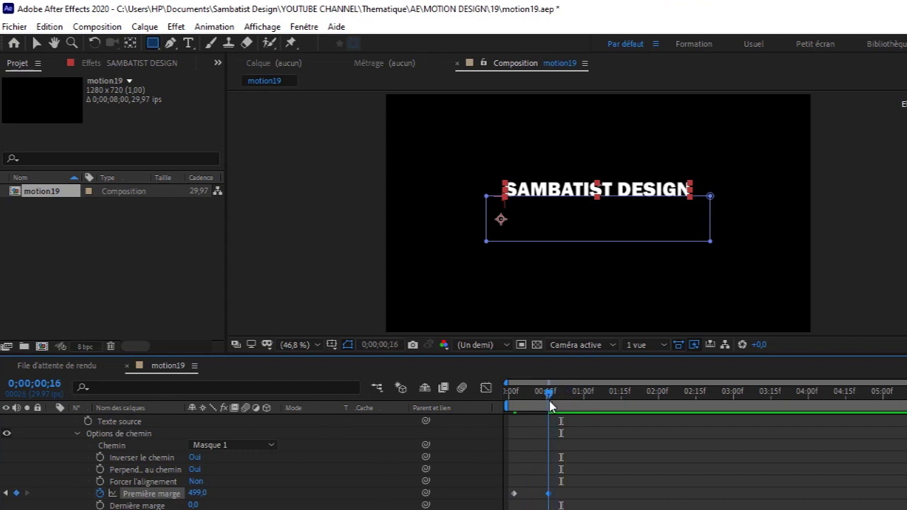
Step: Collapse the title's properties and make the green rectangle layer '2' visible again
{"action": "scroll", "coordinate": [248, 460], "scroll_direction": "up", "scroll_amount": 2}
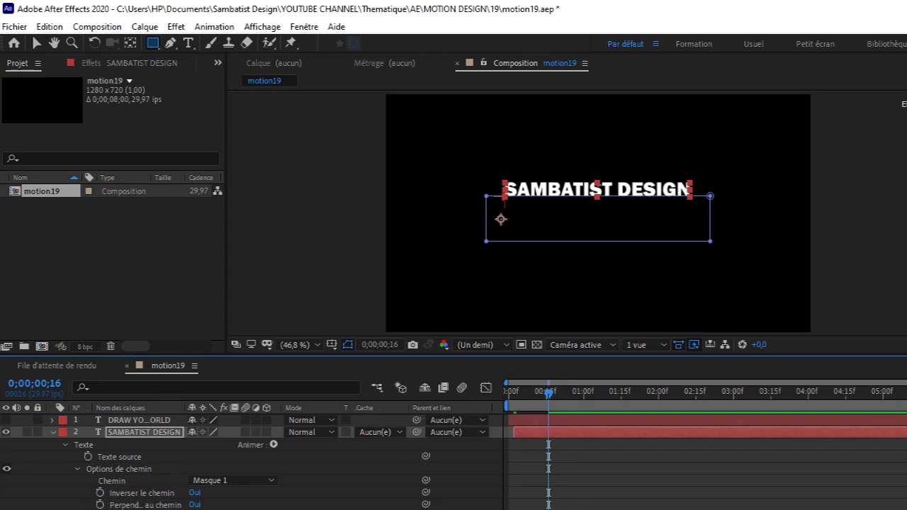
{"action": "left_click", "coordinate": [52, 434]}
{"action": "left_click", "coordinate": [152, 444]}
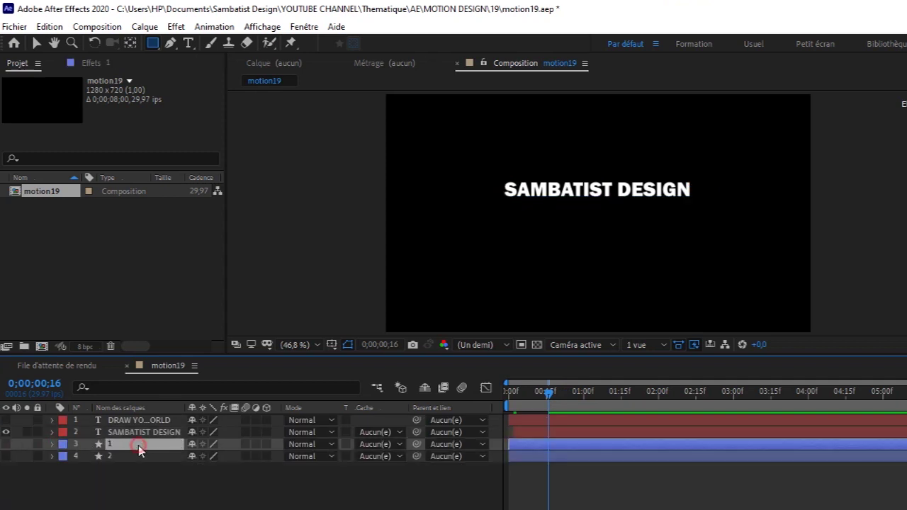
{"action": "left_click", "coordinate": [13, 447]}
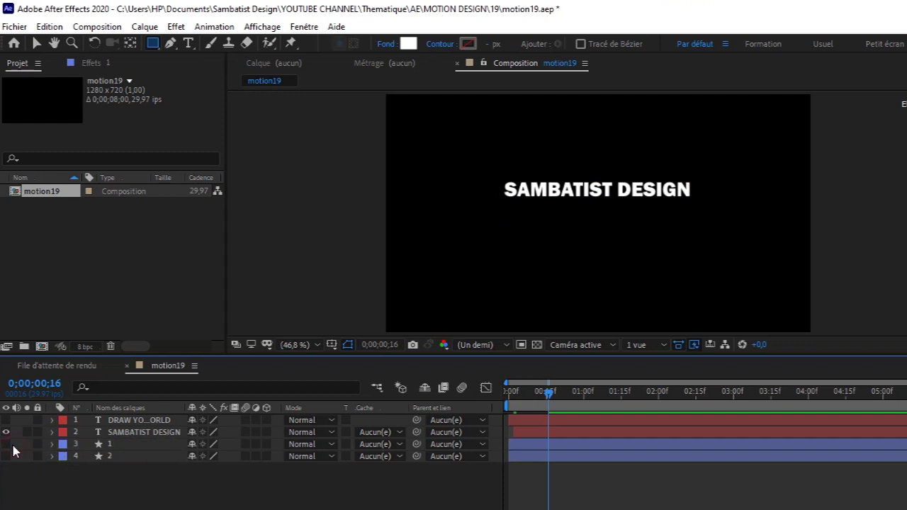
{"action": "left_click", "coordinate": [6, 456]}
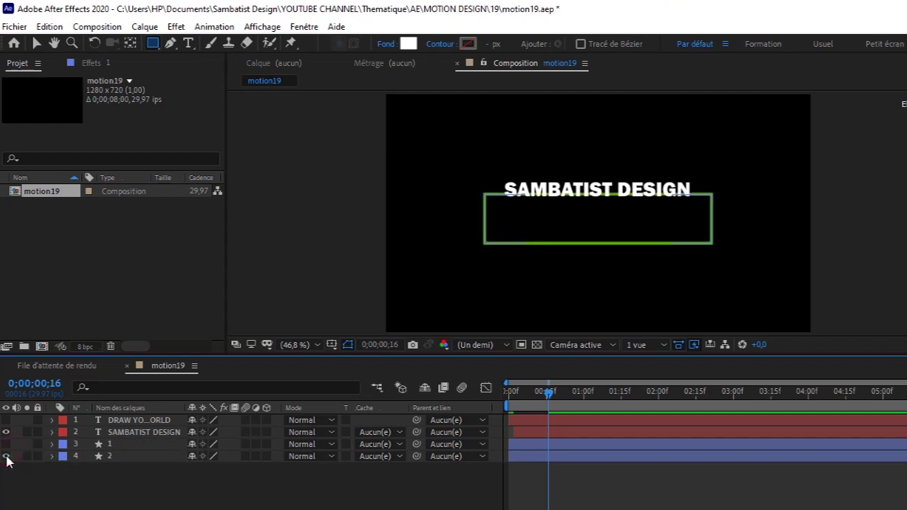
{"action": "left_click", "coordinate": [137, 433]}
{"action": "key", "text": "u"}
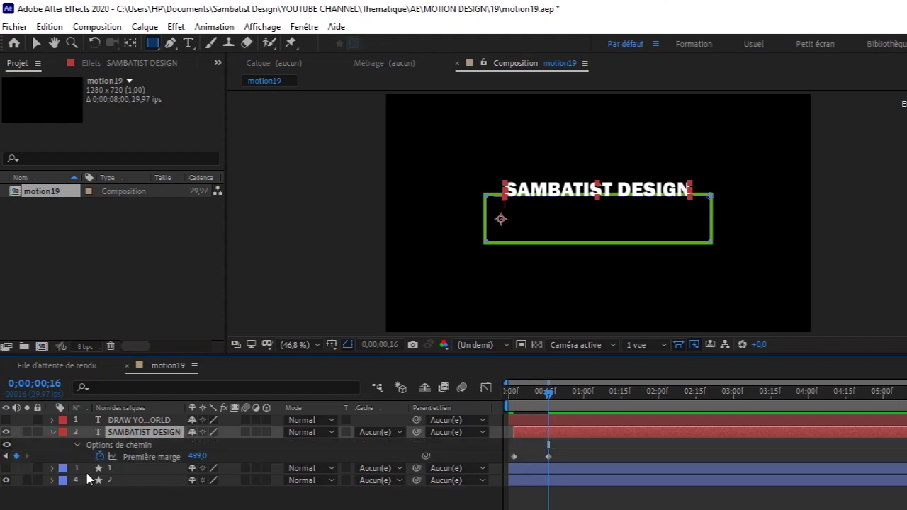
{"action": "left_click", "coordinate": [137, 485]}
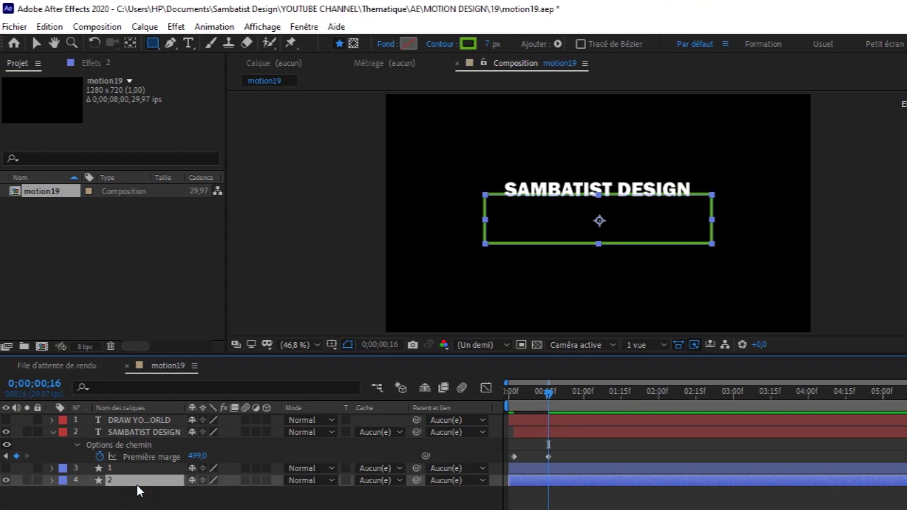
{"action": "mouse_move", "coordinate": [536, 402]}
{"action": "left_mouse_down"}
{"action": "mouse_move", "coordinate": [514, 402]}
{"action": "mouse_move", "coordinate": [533, 405]}
{"action": "left_mouse_up"}
{"action": "left_click_drag", "start_coordinate": [532, 404], "coordinate": [550, 405]}
{"action": "left_click", "coordinate": [53, 480]}
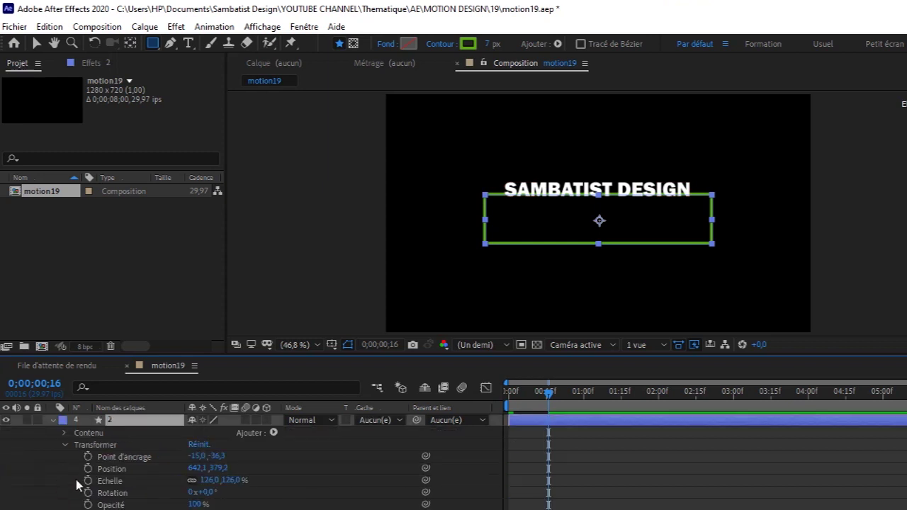
{"action": "left_click", "coordinate": [65, 445]}
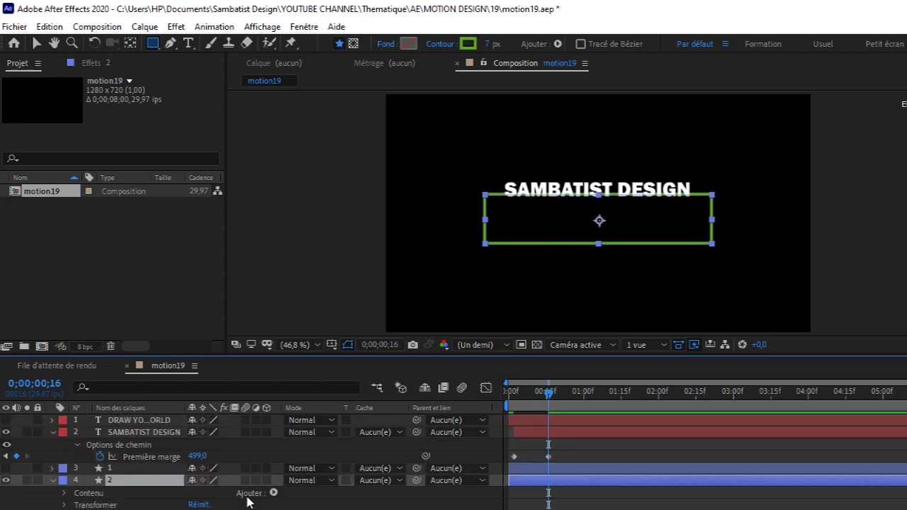
{"action": "left_click", "coordinate": [274, 493]}
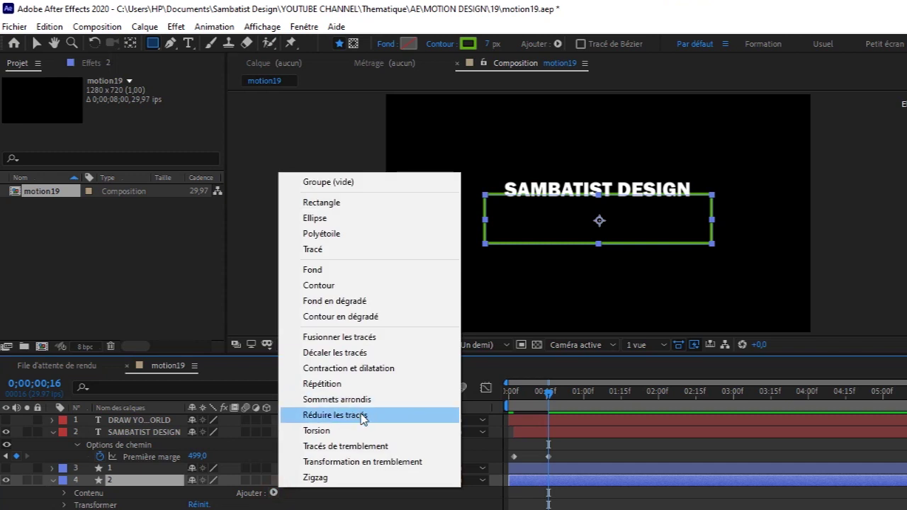
Step: Add Réduire les tracés to the rectangle and try out its Début and Fin values
{"action": "left_click", "coordinate": [361, 416]}
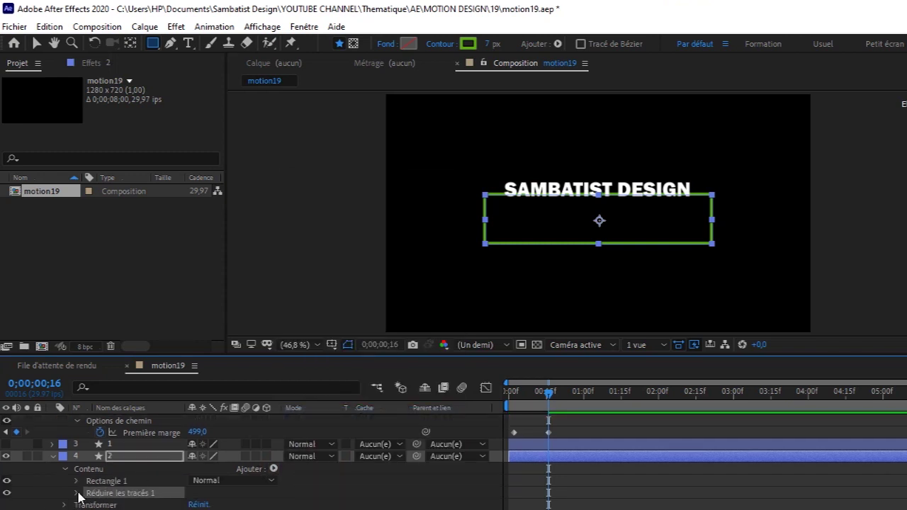
{"action": "left_click", "coordinate": [75, 493]}
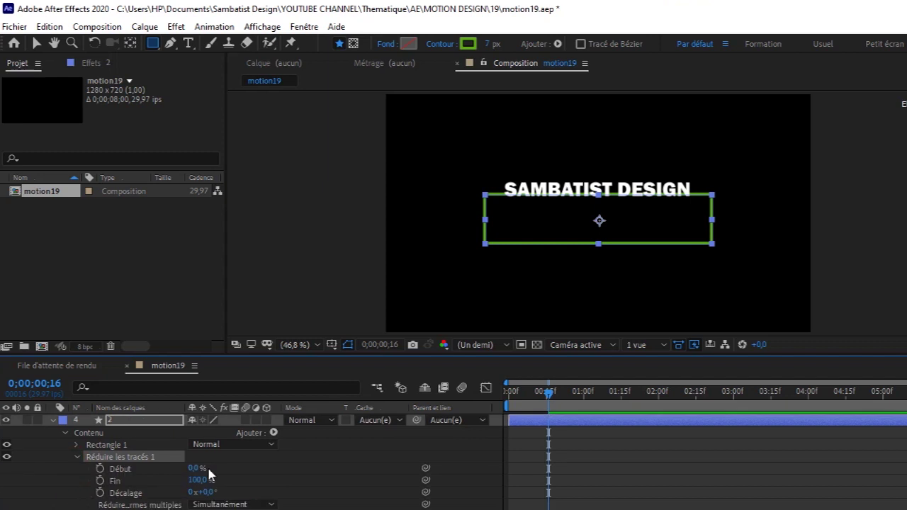
{"action": "left_click_drag", "start_coordinate": [196, 468], "coordinate": [205, 468]}
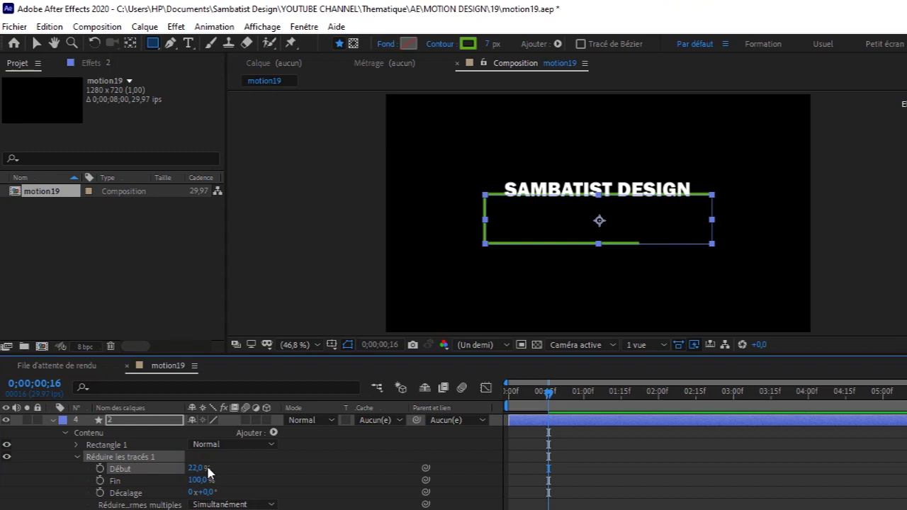
{"action": "left_click_drag", "start_coordinate": [209, 472], "coordinate": [151, 480]}
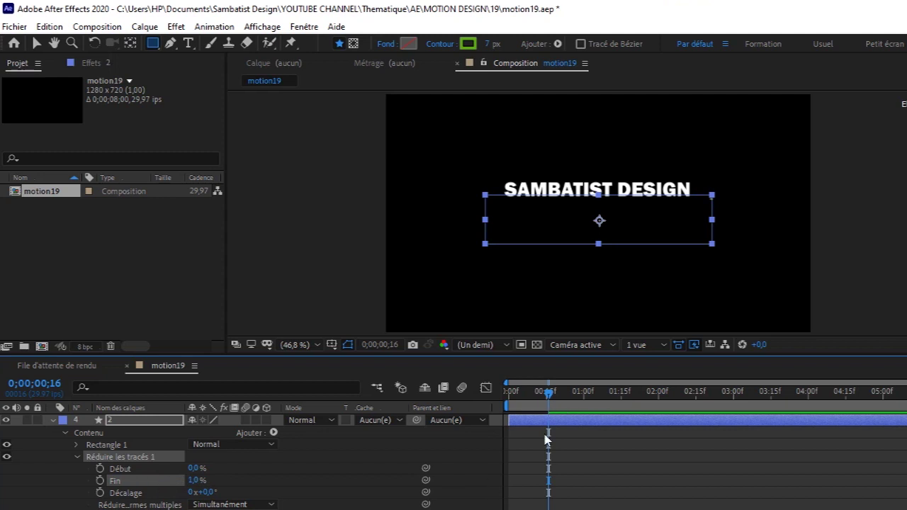
Step: At frame 4, set Fin to 0% and keyframe it
{"action": "left_click_drag", "start_coordinate": [543, 396], "coordinate": [520, 407]}
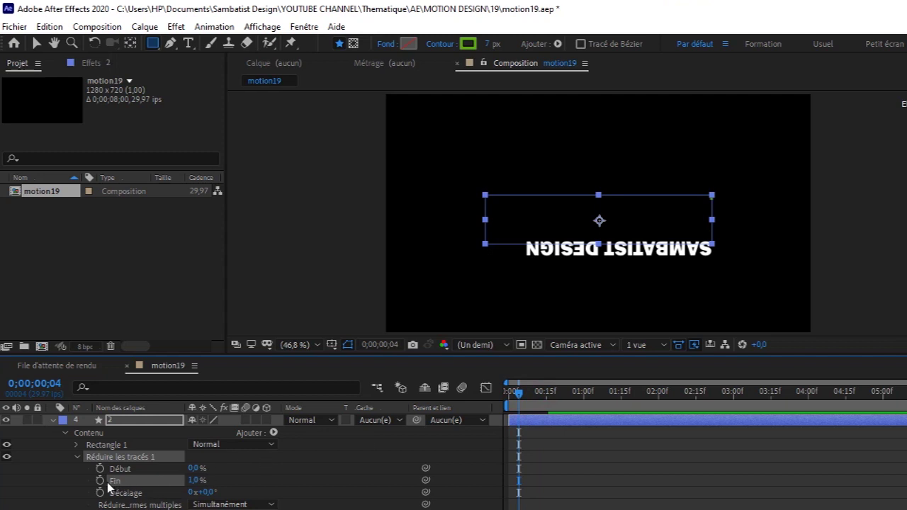
{"action": "left_click", "coordinate": [201, 484]}
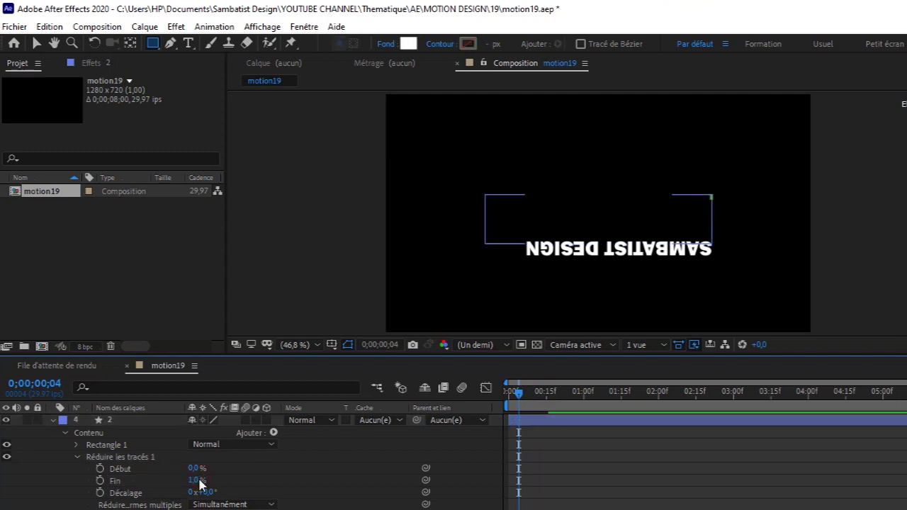
{"action": "left_click", "coordinate": [198, 482]}
{"action": "type", "text": "0"}
{"action": "key", "text": "Return"}
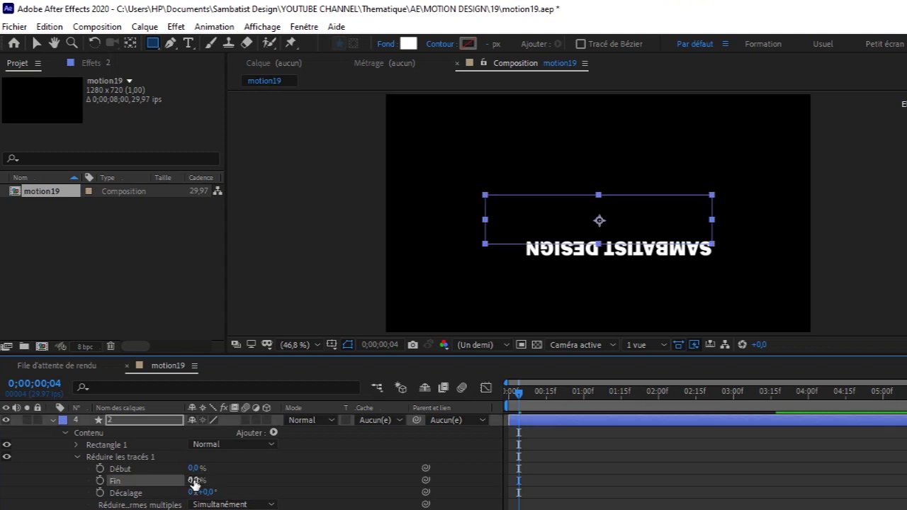
{"action": "left_click", "coordinate": [99, 481]}
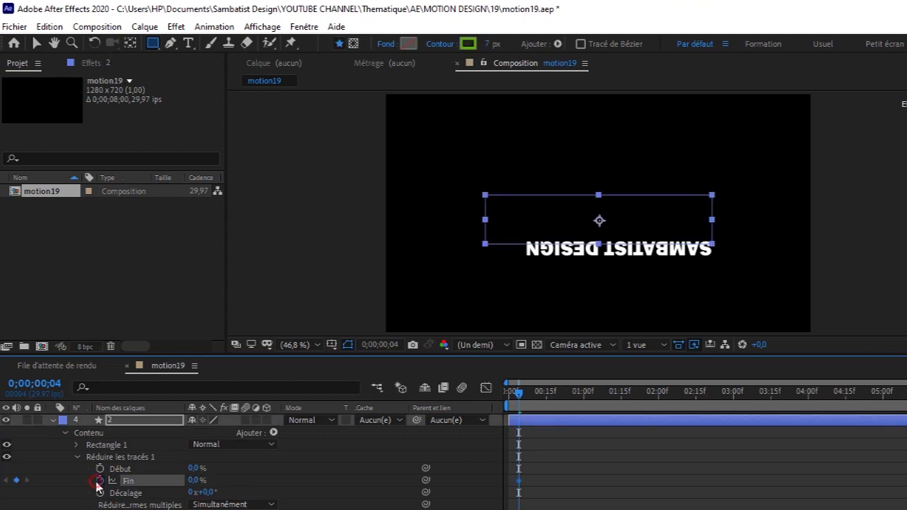
Step: Keyframe Fin at 59% on frame 16 so the box outline draws on
{"action": "left_click_drag", "start_coordinate": [519, 394], "coordinate": [547, 399]}
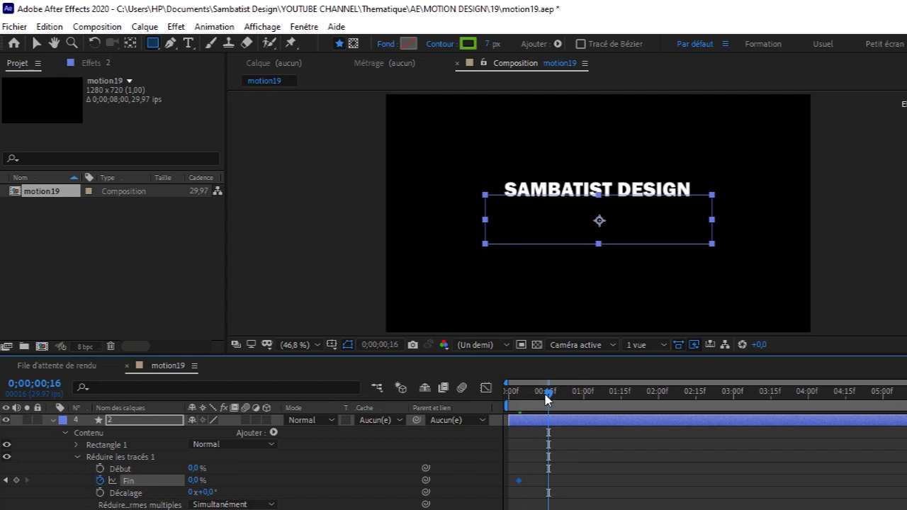
{"action": "left_click_drag", "start_coordinate": [193, 480], "coordinate": [234, 477]}
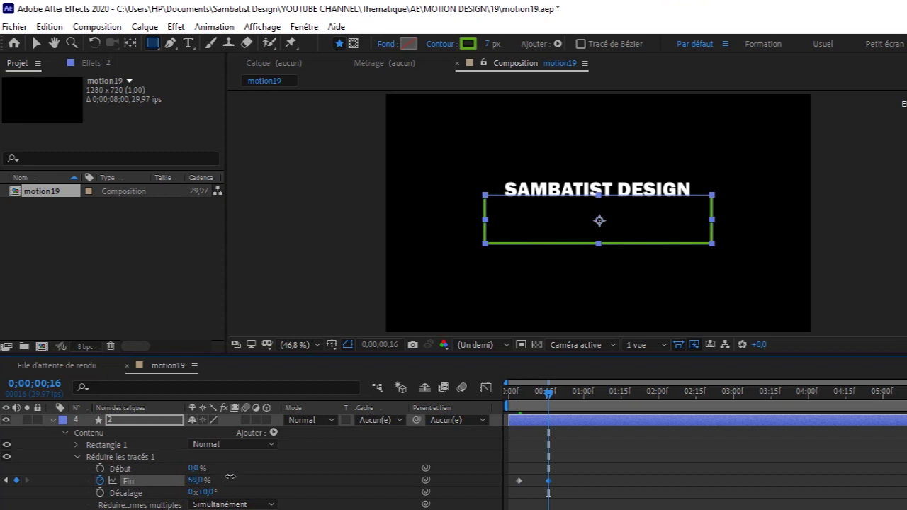
{"action": "left_click_drag", "start_coordinate": [551, 391], "coordinate": [405, 412]}
Step: Preview the outline drawing on with the title slide, then collapse the shape layer
{"action": "key", "text": "space"}
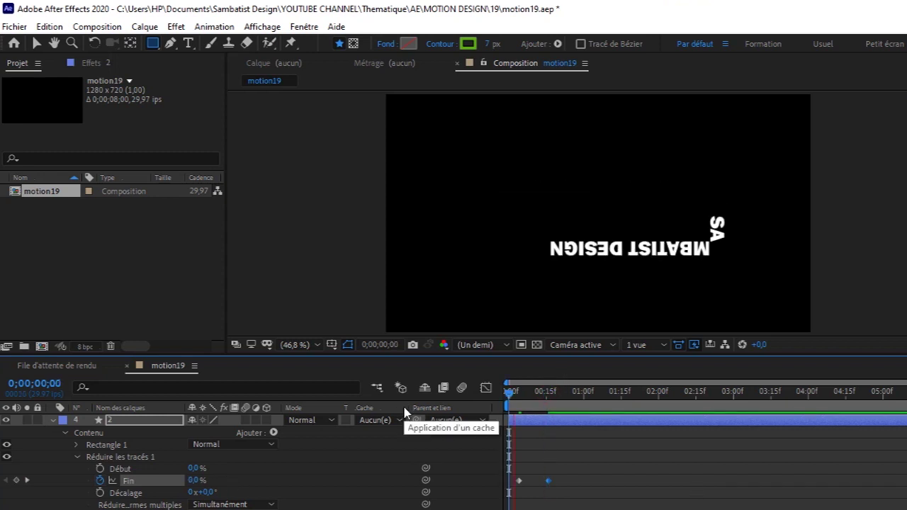
{"action": "key", "text": "space"}
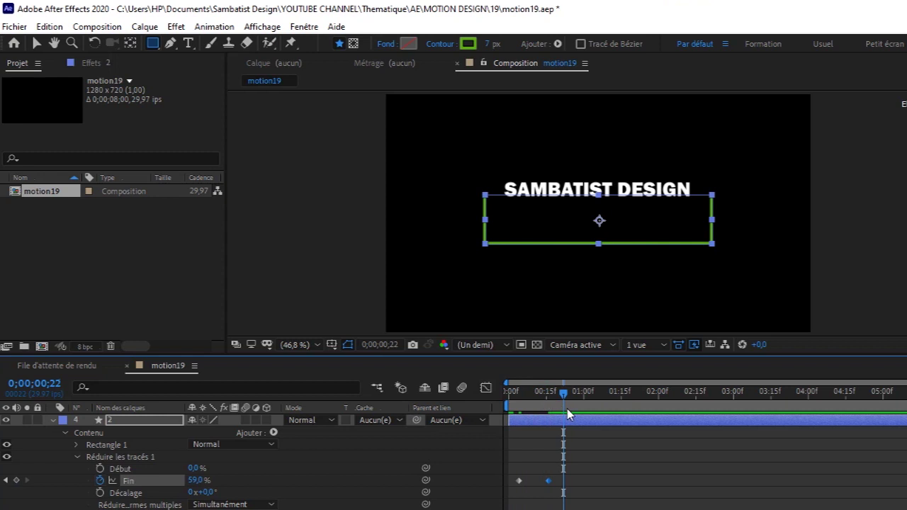
{"action": "left_click_drag", "start_coordinate": [565, 391], "coordinate": [475, 402]}
{"action": "key", "text": "space"}
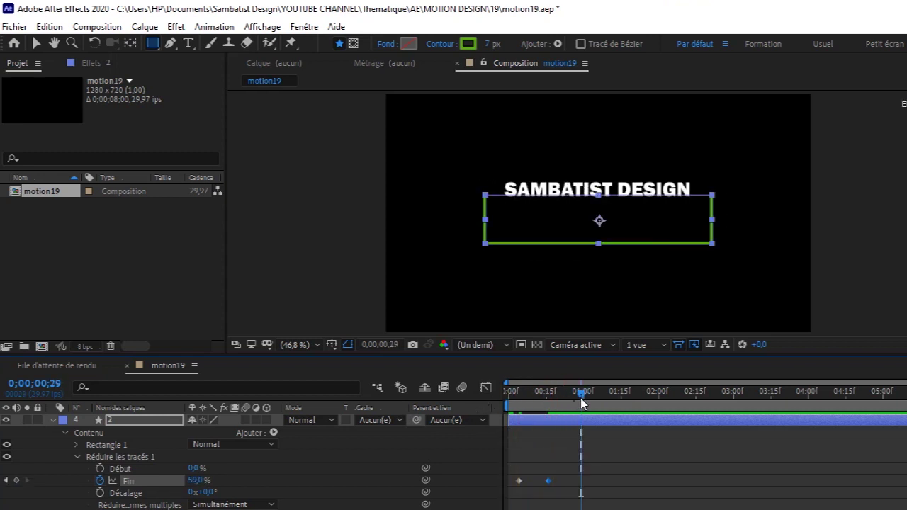
{"action": "left_click_drag", "start_coordinate": [515, 394], "coordinate": [450, 402]}
{"action": "key", "text": "space"}
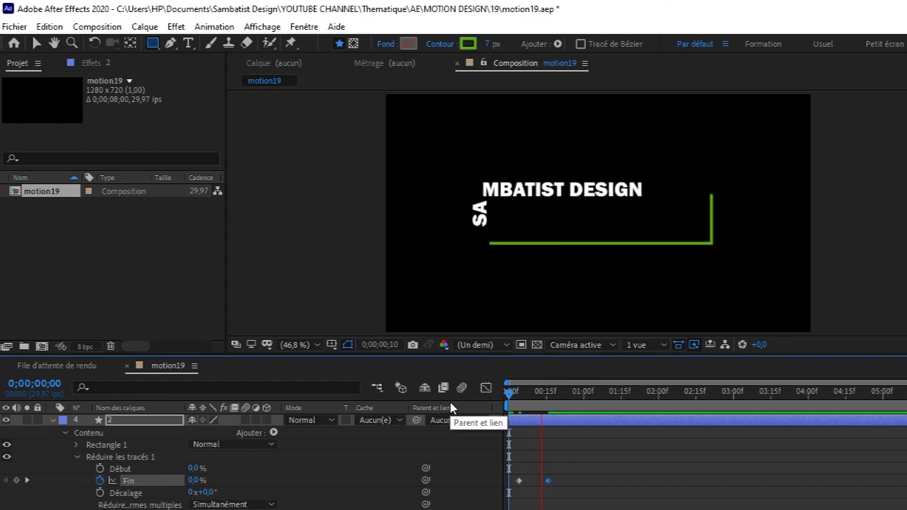
{"action": "key", "text": "space"}
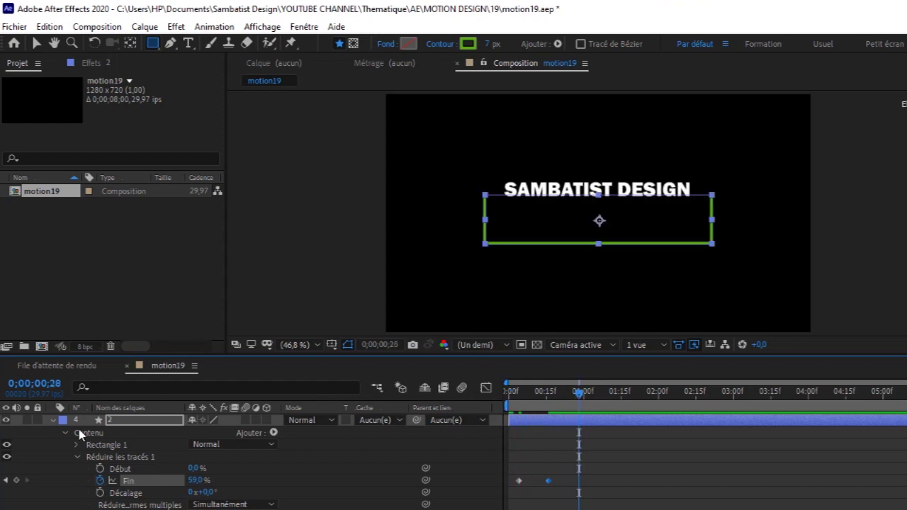
{"action": "left_click", "coordinate": [53, 419]}
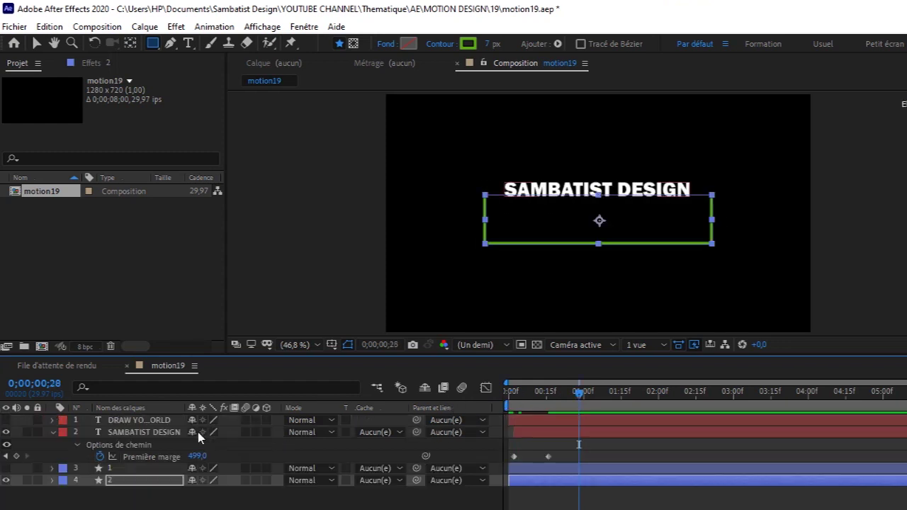
Step: Shift the green box's first Fin keyframe slightly later to line up with the SAMBATIST DESIGN text
{"action": "left_click", "coordinate": [165, 433]}
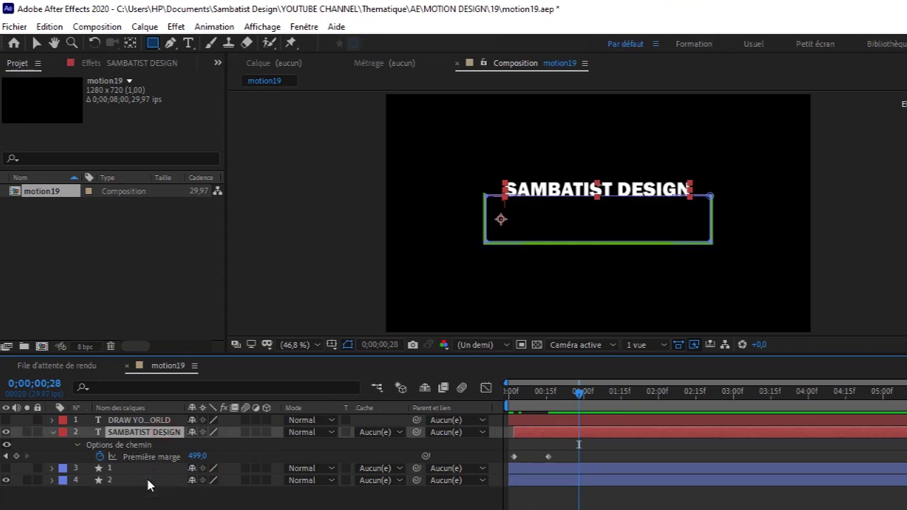
{"action": "left_click_drag", "start_coordinate": [148, 485], "coordinate": [149, 472]}
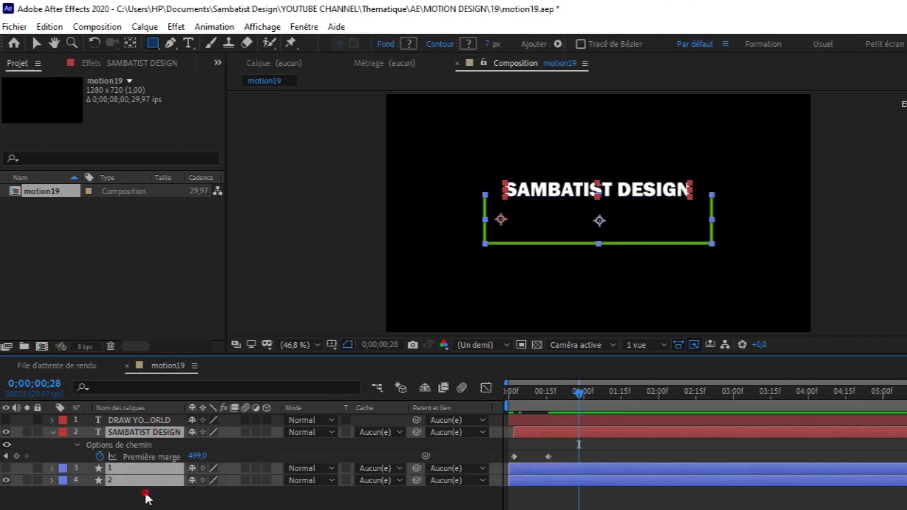
{"action": "left_click", "coordinate": [145, 498]}
{"action": "left_click", "coordinate": [148, 479]}
{"action": "left_click", "coordinate": [158, 438], "text": "ctrl"}
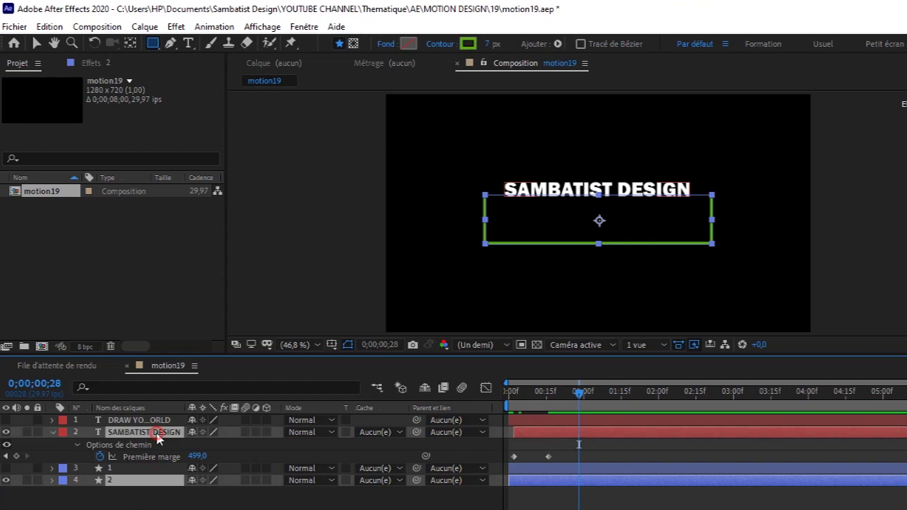
{"action": "key", "text": "u"}
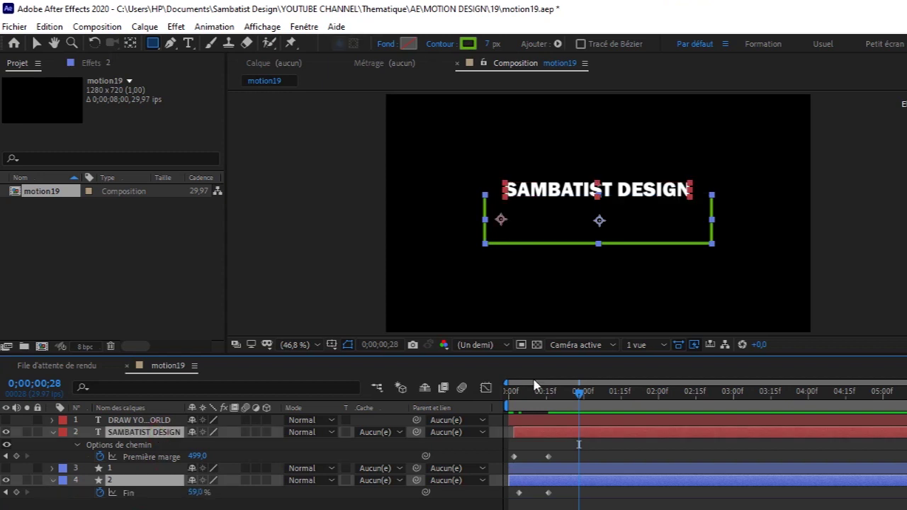
{"action": "left_click_drag", "start_coordinate": [545, 405], "coordinate": [546, 411]}
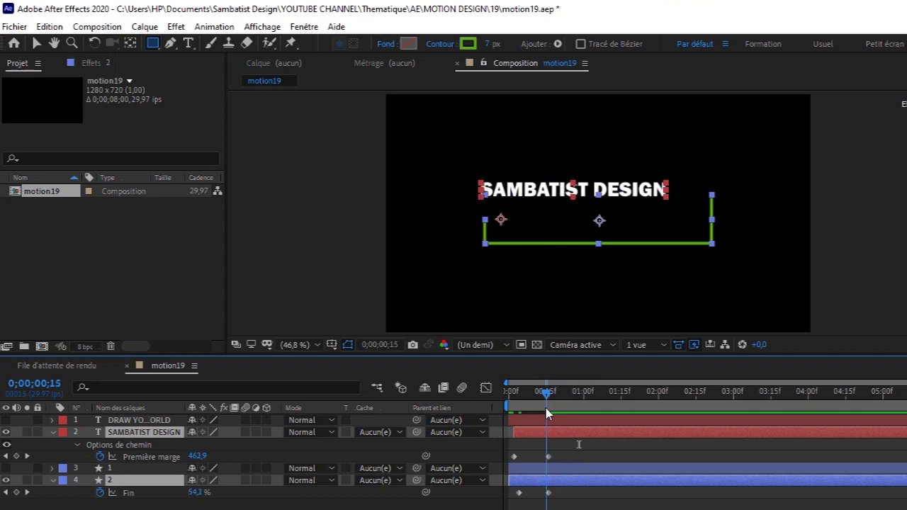
{"action": "left_click_drag", "start_coordinate": [519, 492], "coordinate": [523, 493]}
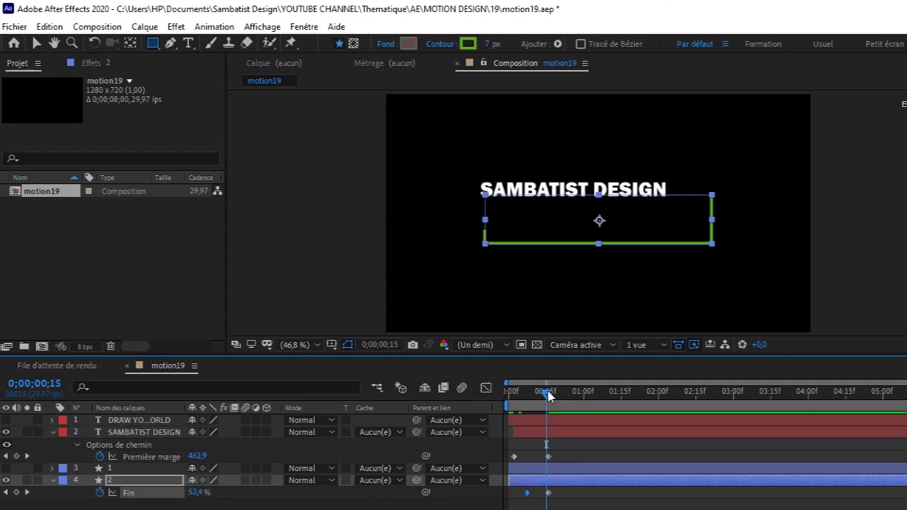
Step: Preview the new timing and make the white dot layer visible again
{"action": "key", "text": "Home"}
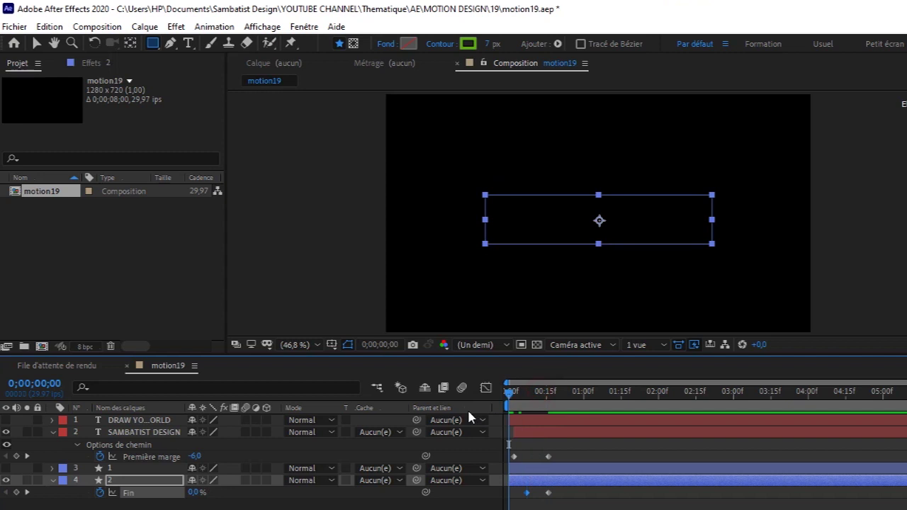
{"action": "key", "text": "space"}
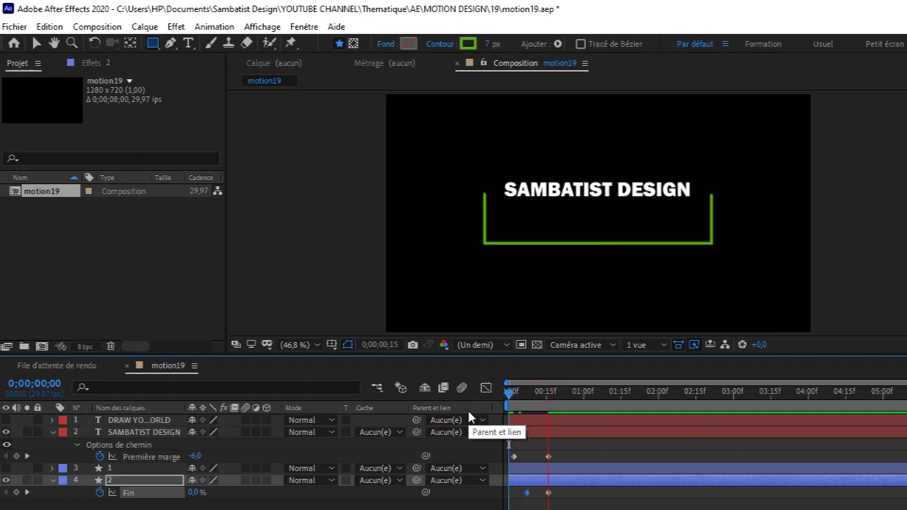
{"action": "mouse_move", "coordinate": [583, 399]}
{"action": "left_mouse_down"}
{"action": "mouse_move", "coordinate": [582, 409]}
{"action": "mouse_move", "coordinate": [563, 414]}
{"action": "left_mouse_up"}
{"action": "left_click", "coordinate": [588, 494]}
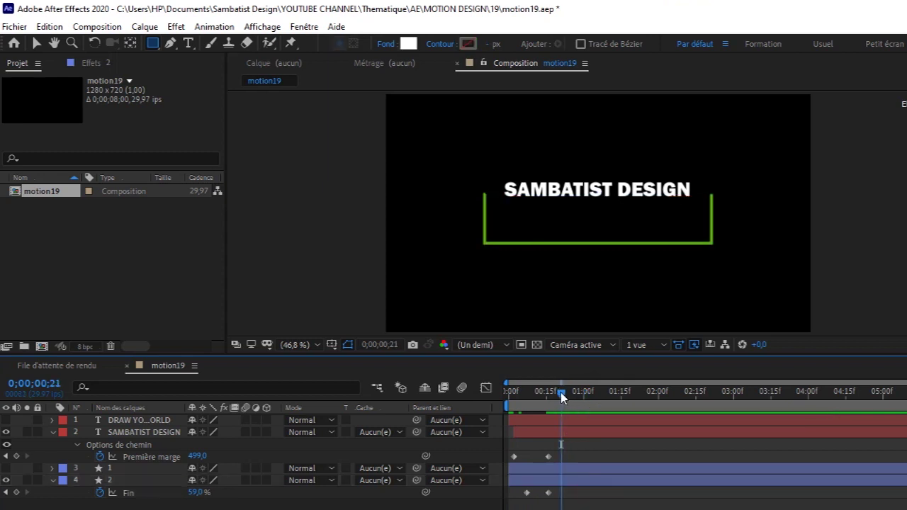
{"action": "left_click_drag", "start_coordinate": [560, 397], "coordinate": [478, 399]}
{"action": "key", "text": "space"}
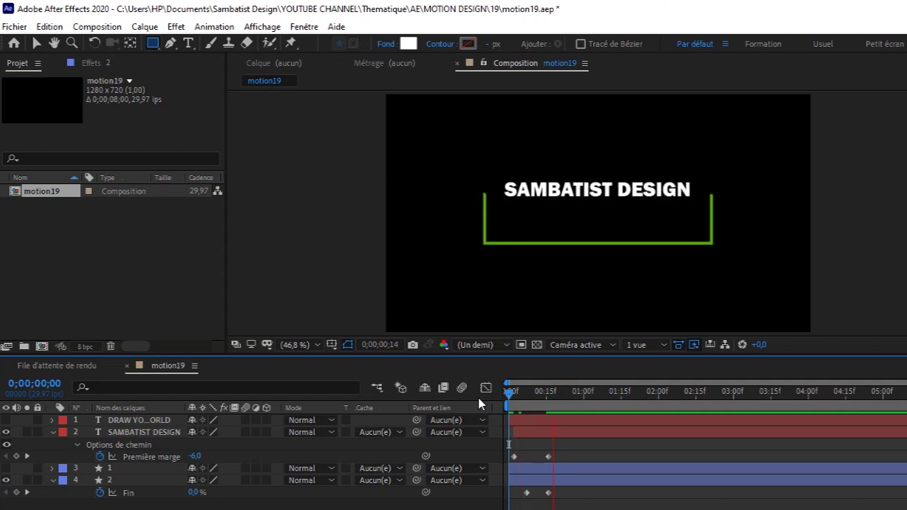
{"action": "left_click", "coordinate": [7, 468]}
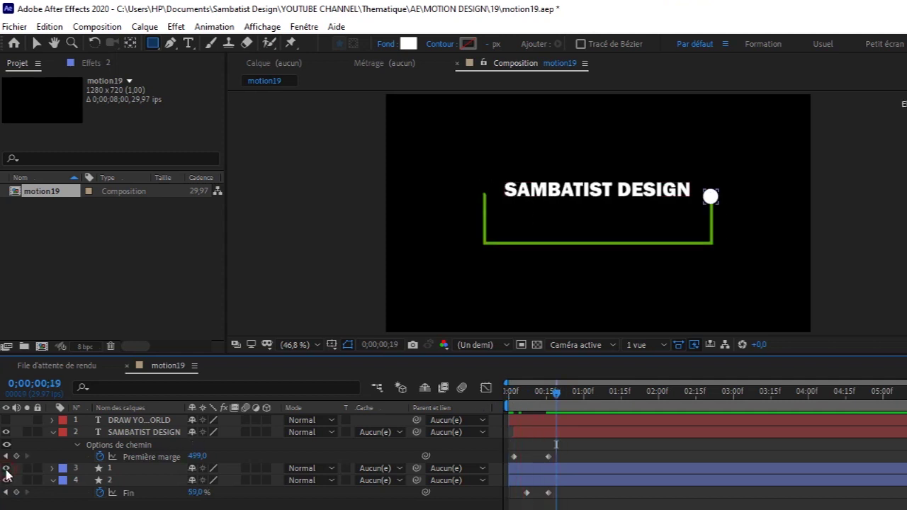
Step: Move to frame 0;00;00;07, where the stroke begins, and select the white dot layer
{"action": "left_click_drag", "start_coordinate": [559, 397], "coordinate": [529, 420]}
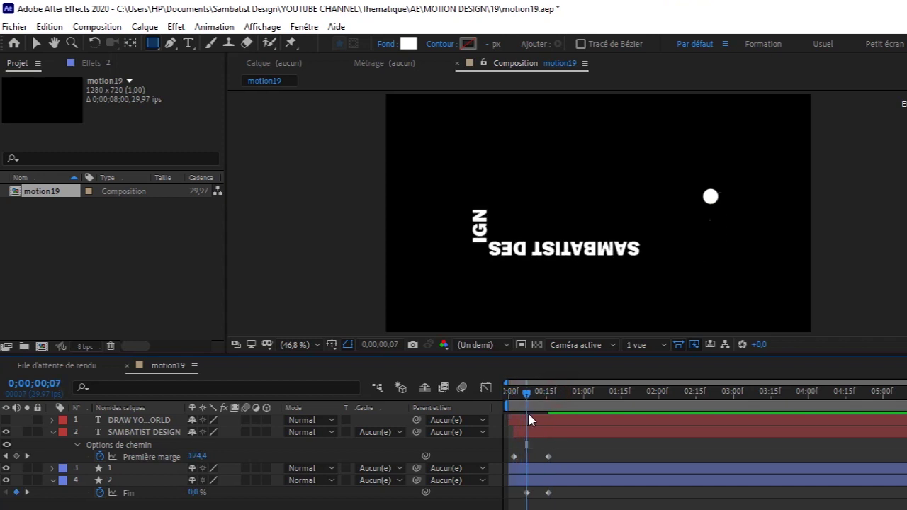
{"action": "left_click_drag", "start_coordinate": [529, 420], "coordinate": [529, 420]}
{"action": "left_click", "coordinate": [473, 496]}
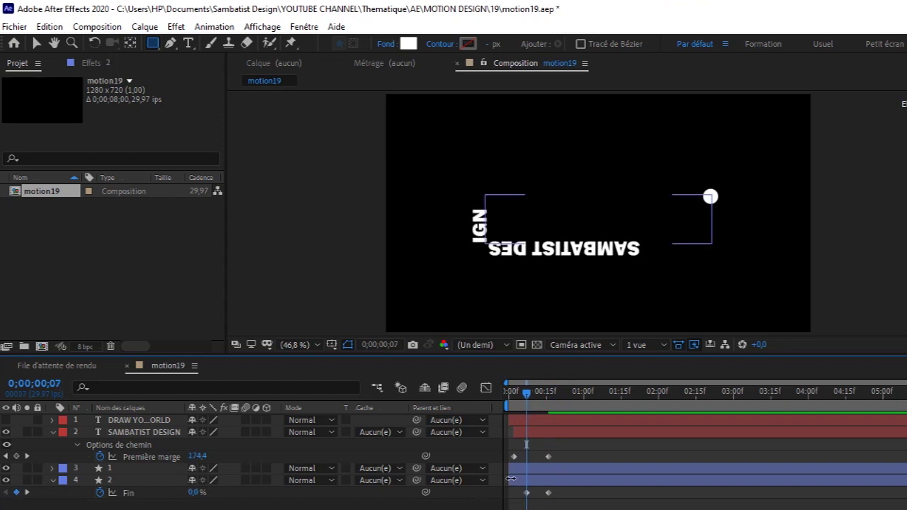
{"action": "left_click", "coordinate": [526, 468]}
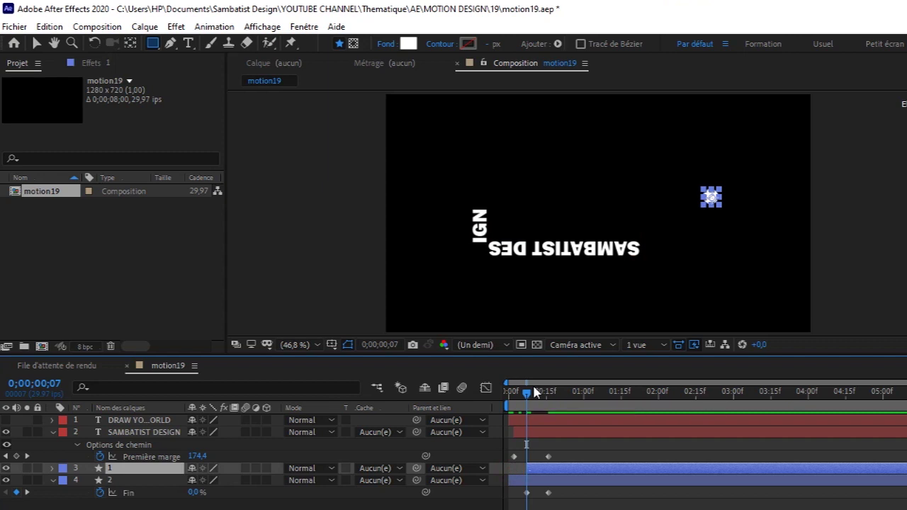
Step: Show the dot's Position, find the frame where the stroke starts, and begin Position keyframing
{"action": "key", "text": "p"}
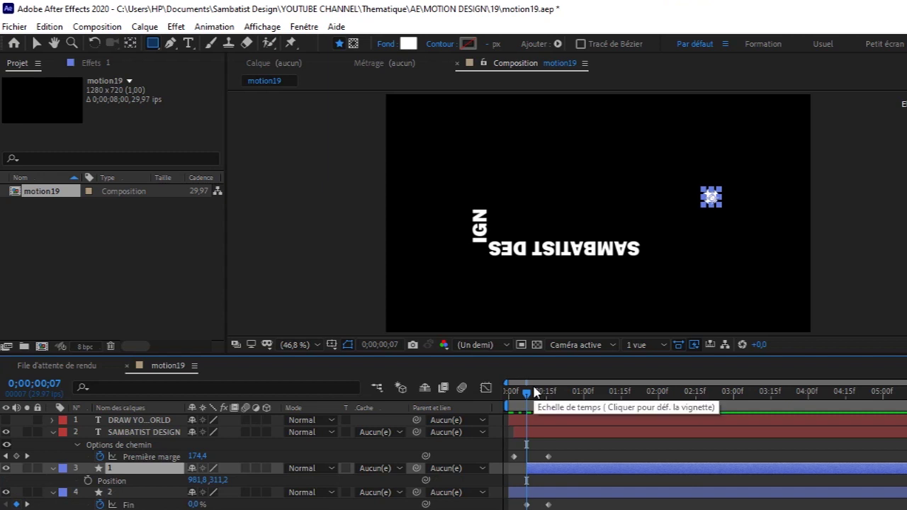
{"action": "key", "text": "Page_Down"}
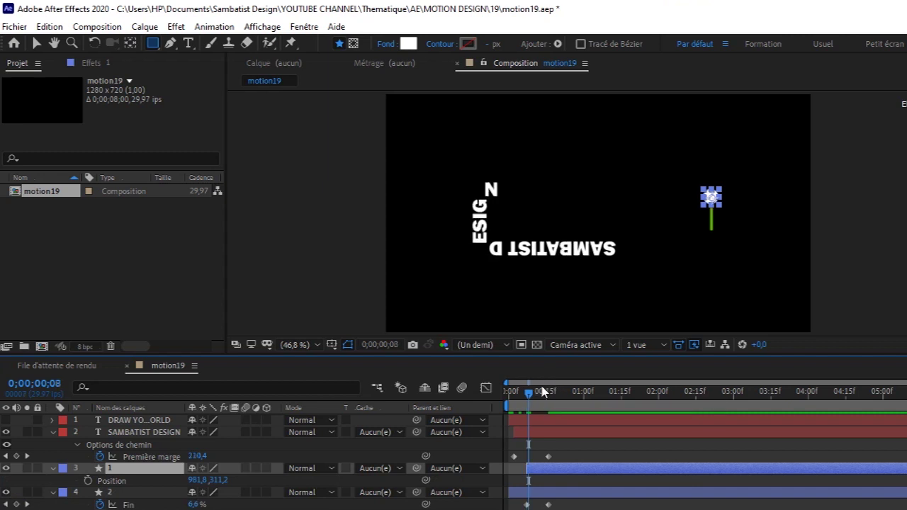
{"action": "key", "text": "Page_Down"}
{"action": "key", "text": "Page_Down"}
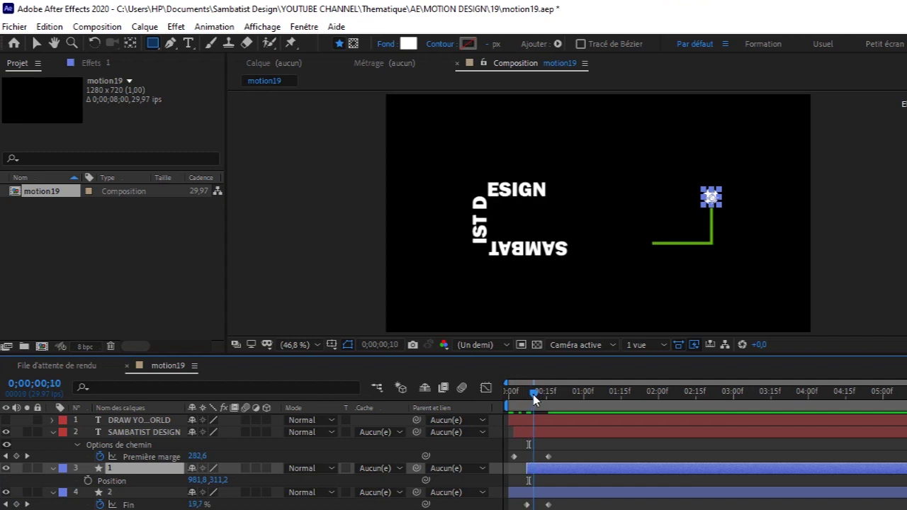
{"action": "key", "text": "Page_Up"}
{"action": "key", "text": "Page_Up"}
{"action": "left_click_drag", "start_coordinate": [529, 397], "coordinate": [526, 404]}
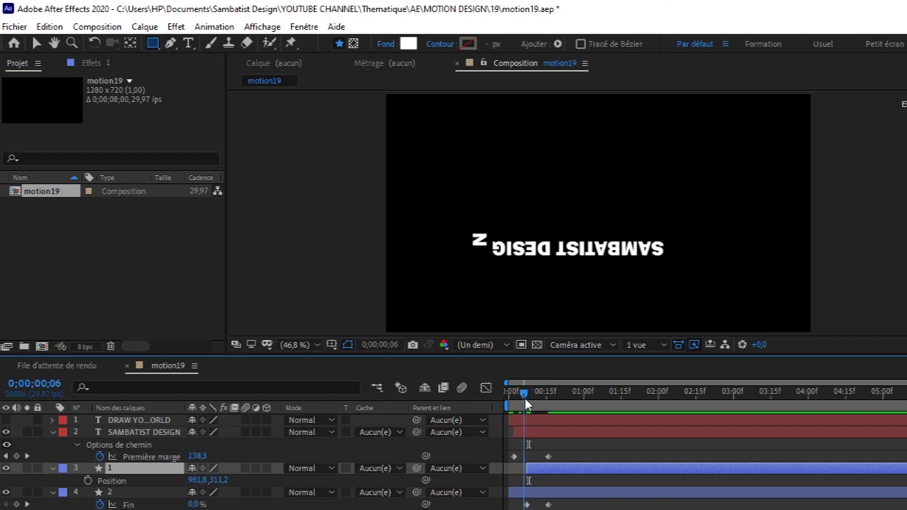
{"action": "left_click_drag", "start_coordinate": [525, 402], "coordinate": [527, 405]}
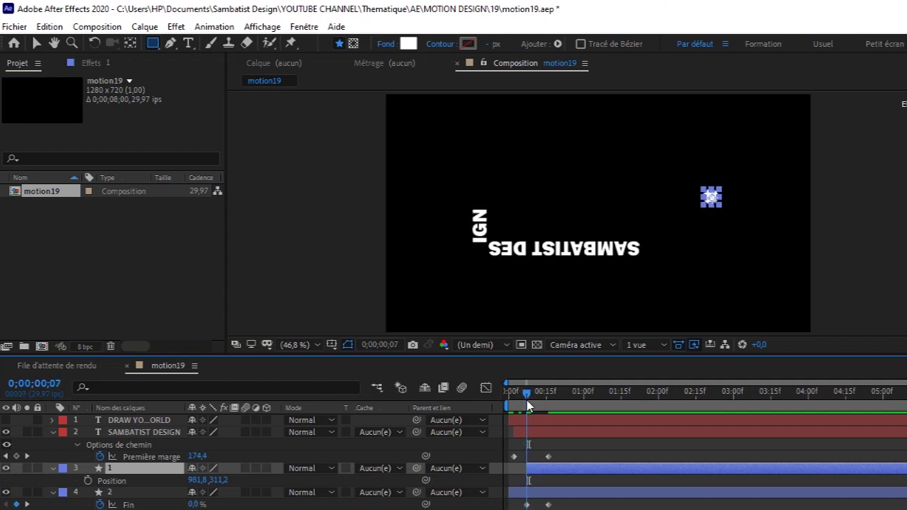
{"action": "left_click", "coordinate": [7, 469]}
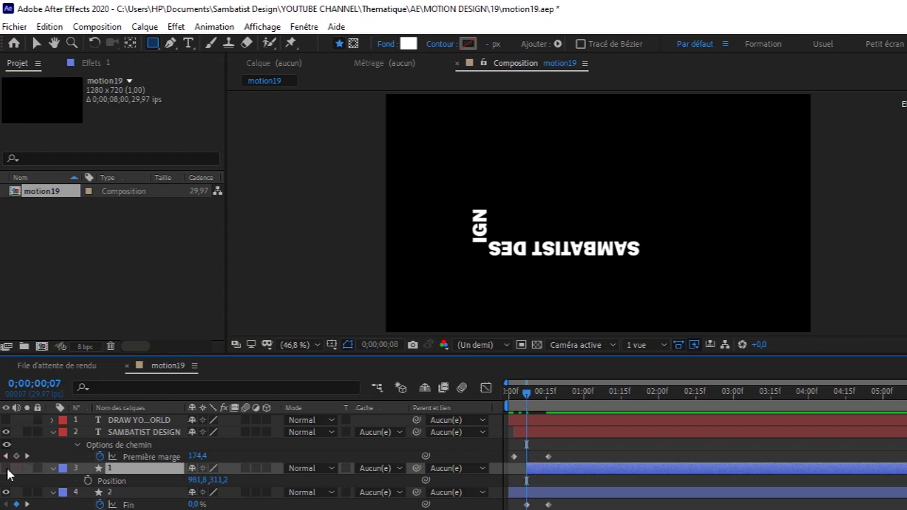
{"action": "key", "text": "Page_Down"}
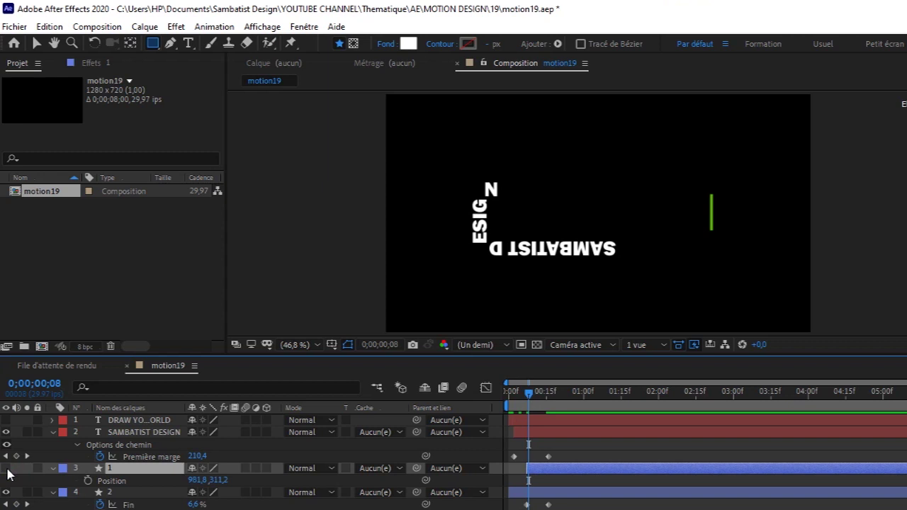
{"action": "left_click_drag", "start_coordinate": [530, 394], "coordinate": [529, 401]}
{"action": "left_click", "coordinate": [530, 394]}
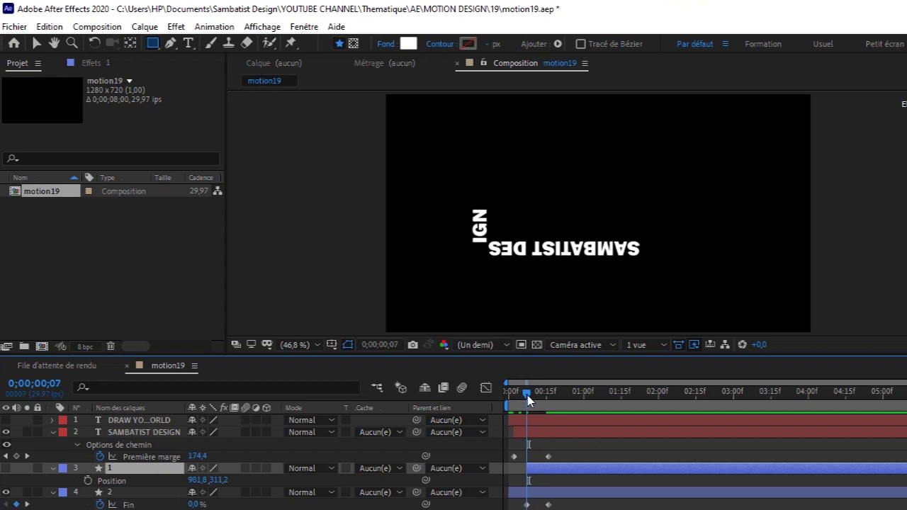
{"action": "left_click", "coordinate": [89, 481]}
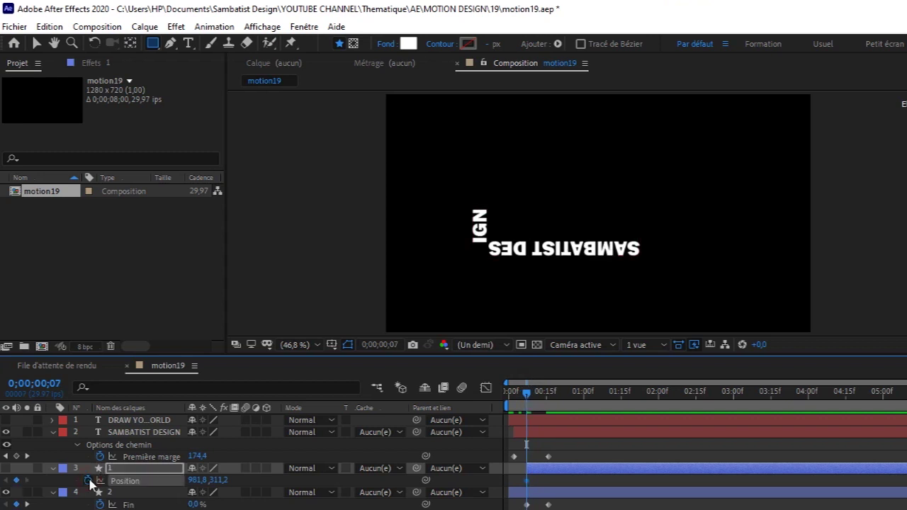
{"action": "left_click", "coordinate": [6, 468]}
Step: Keyframe the dot frame by frame down the box's right edge and along the bottom line
{"action": "key", "text": "Page_Down"}
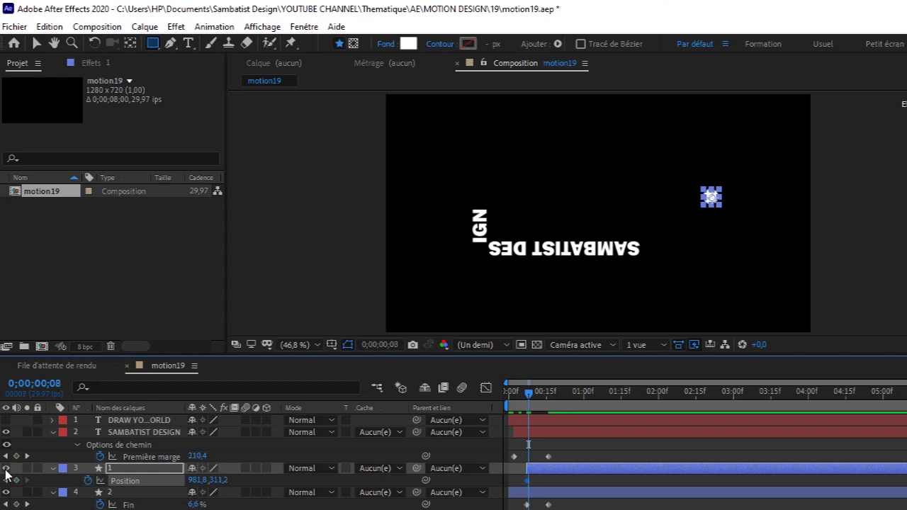
{"action": "left_click_drag", "start_coordinate": [215, 481], "coordinate": [282, 483]}
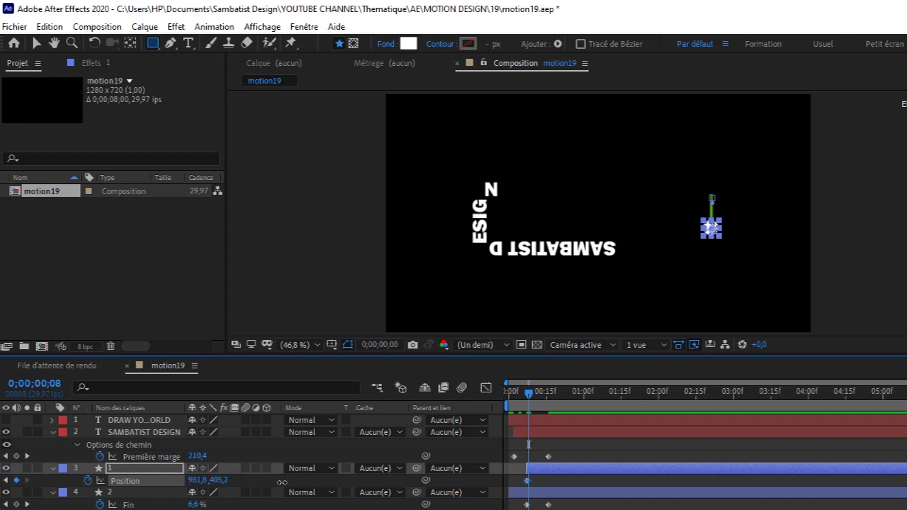
{"action": "left_click_drag", "start_coordinate": [282, 483], "coordinate": [283, 488]}
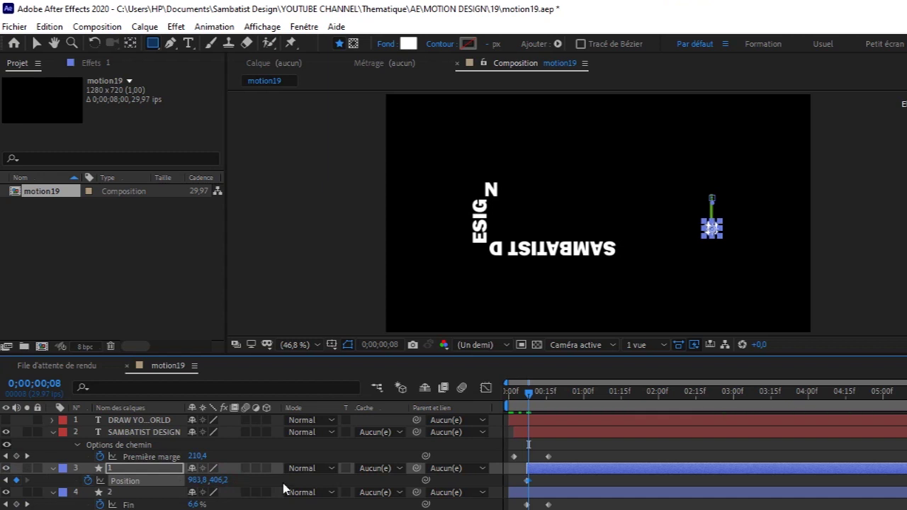
{"action": "key", "text": "Page_Down"}
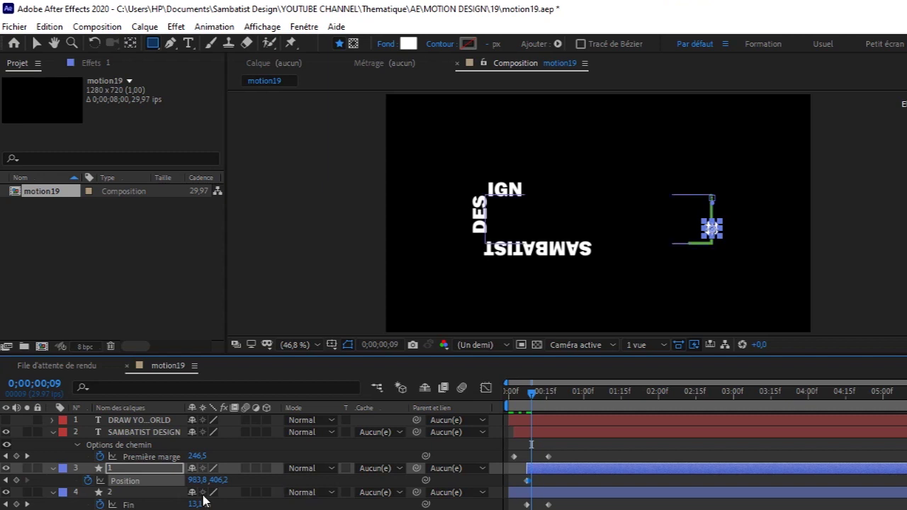
{"action": "left_click_drag", "start_coordinate": [211, 480], "coordinate": [252, 473]}
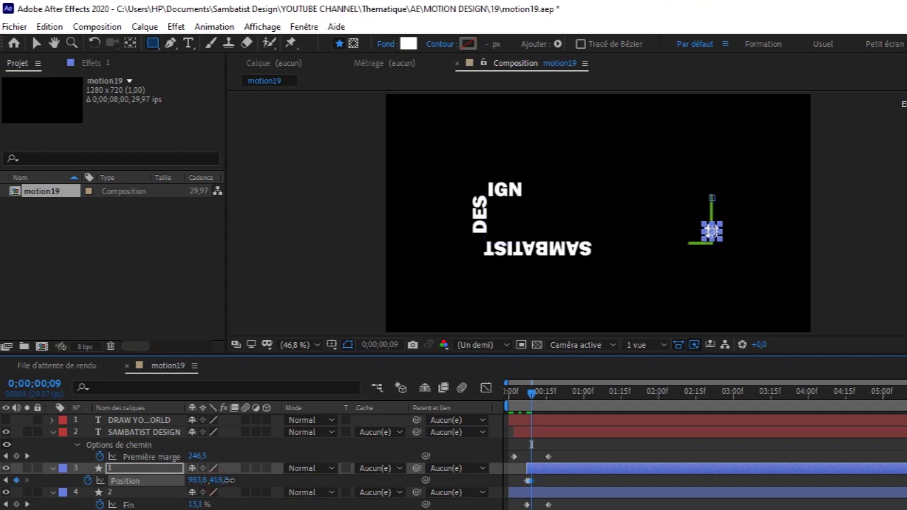
{"action": "left_click_drag", "start_coordinate": [252, 474], "coordinate": [263, 472]}
{"action": "left_click_drag", "start_coordinate": [197, 480], "coordinate": [147, 481]}
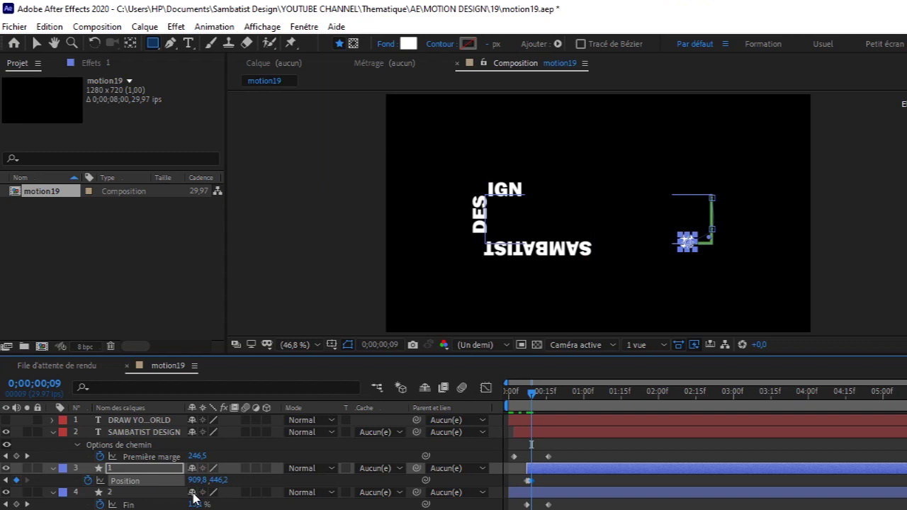
{"action": "key", "text": "Page_Down"}
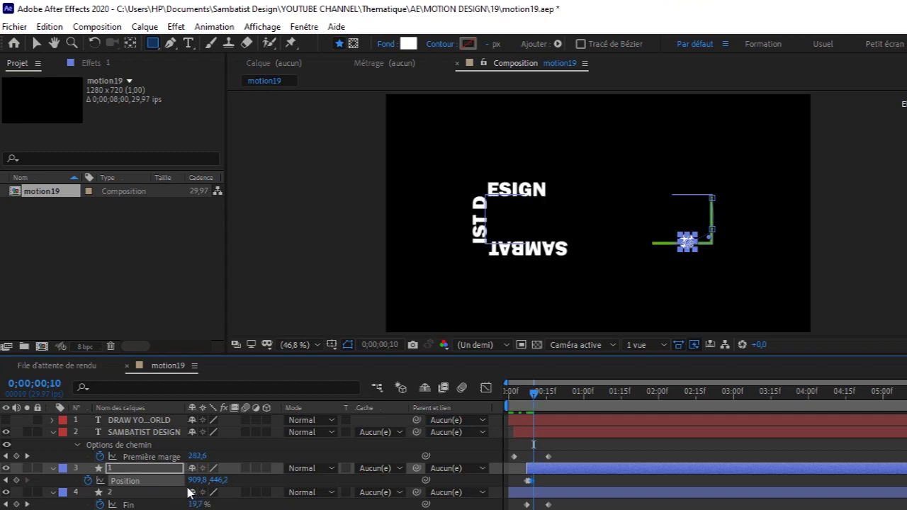
{"action": "left_click_drag", "start_coordinate": [197, 481], "coordinate": [140, 491]}
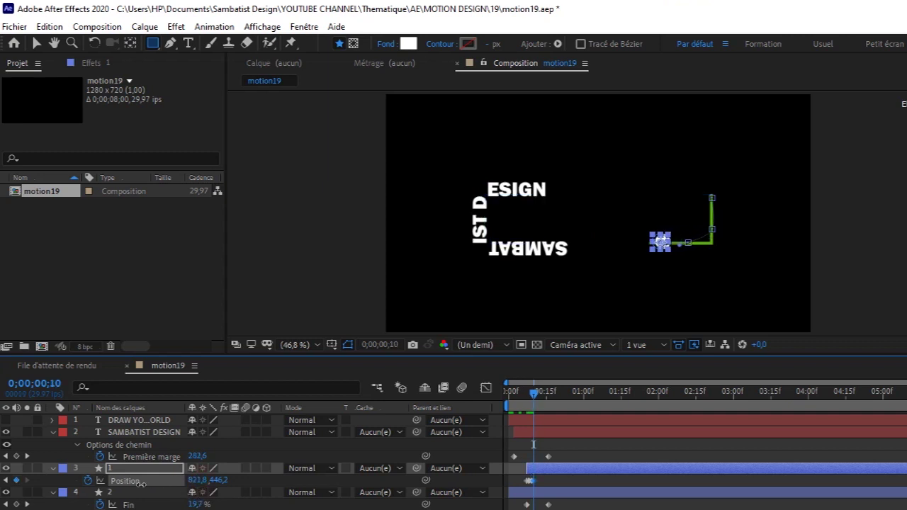
{"action": "key", "text": "Page_Down"}
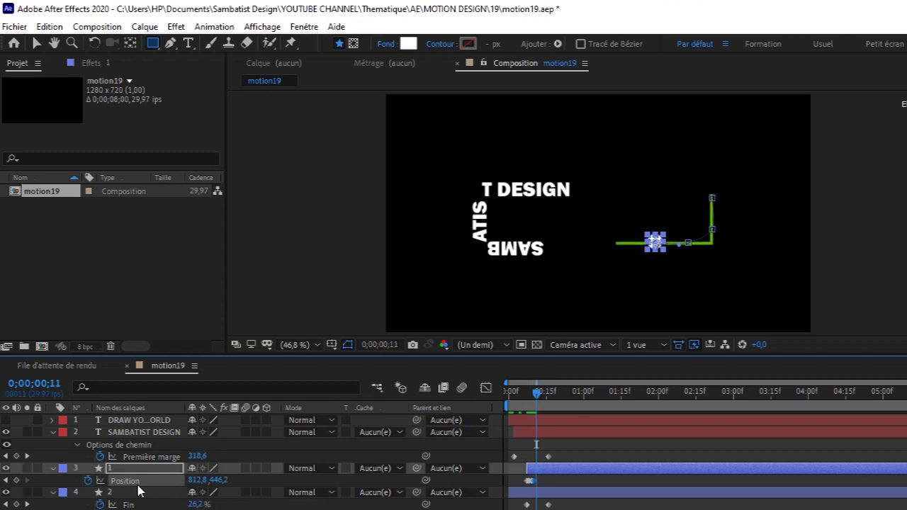
{"action": "left_click_drag", "start_coordinate": [197, 481], "coordinate": [128, 493]}
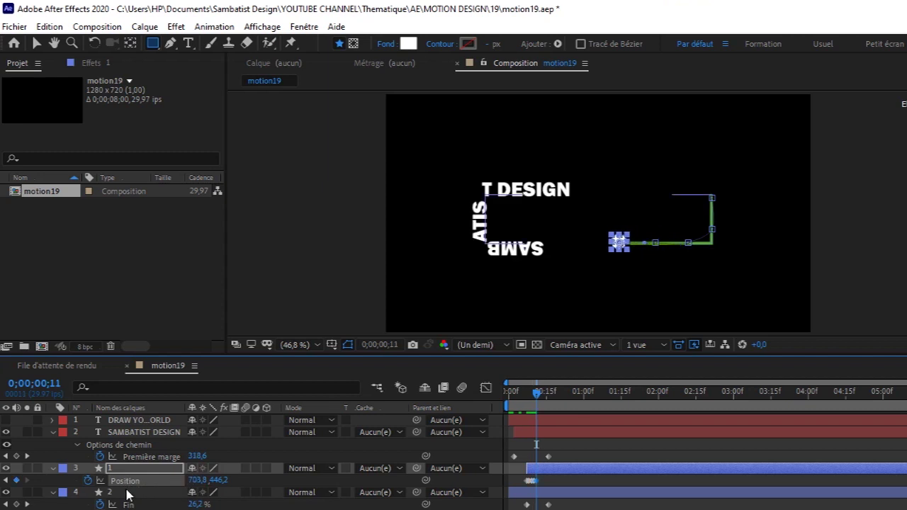
Step: Keyframe the dot left along the line and up the left edge, ending at 302.8, 326.2 on frame 17
{"action": "key", "text": "Page_Down"}
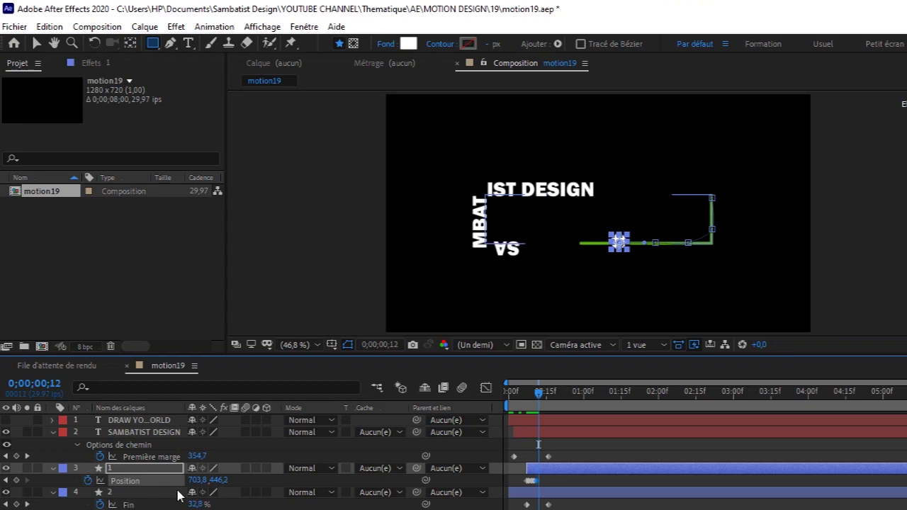
{"action": "left_click_drag", "start_coordinate": [203, 480], "coordinate": [133, 494]}
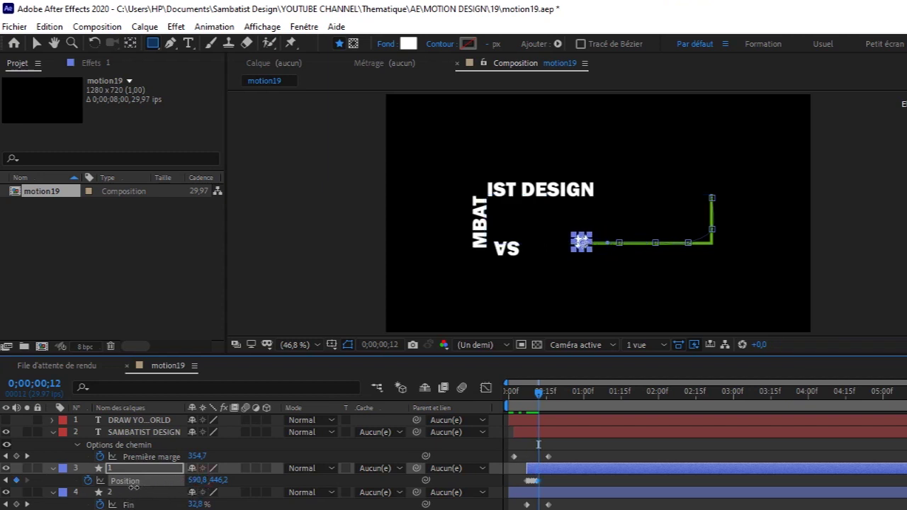
{"action": "key", "text": "Page_Down"}
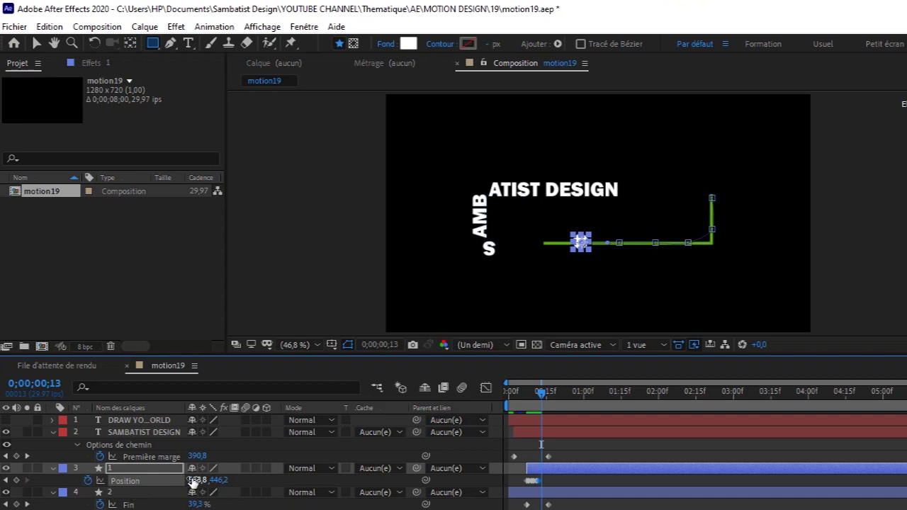
{"action": "left_click_drag", "start_coordinate": [186, 480], "coordinate": [134, 487]}
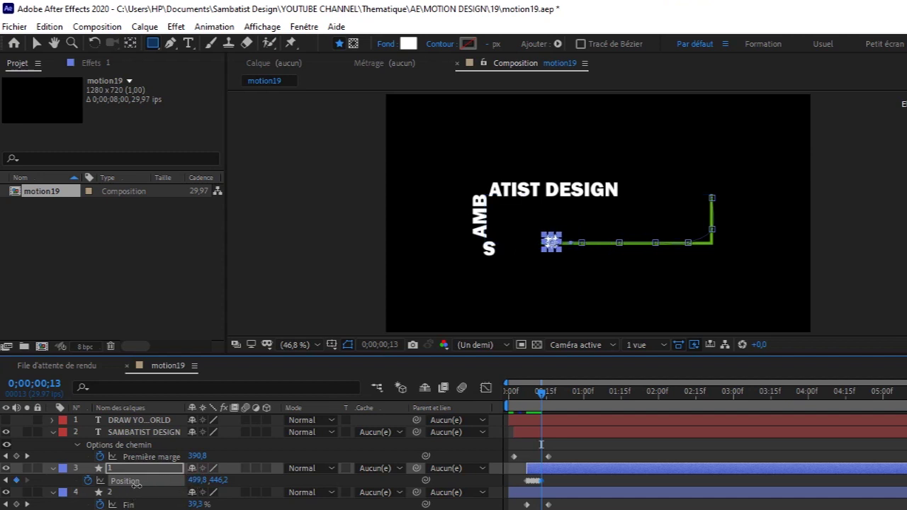
{"action": "key", "text": "Page_Down"}
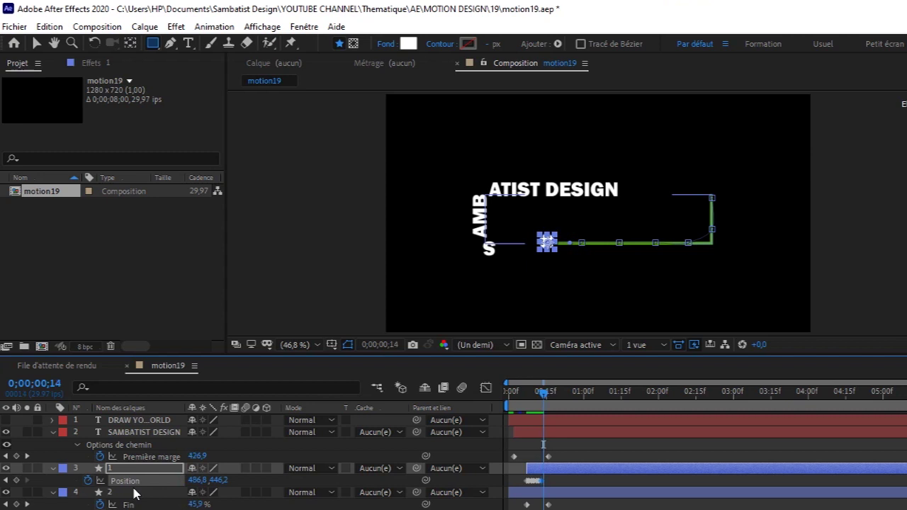
{"action": "left_click_drag", "start_coordinate": [200, 481], "coordinate": [124, 488]}
{"action": "key", "text": "Page_Down"}
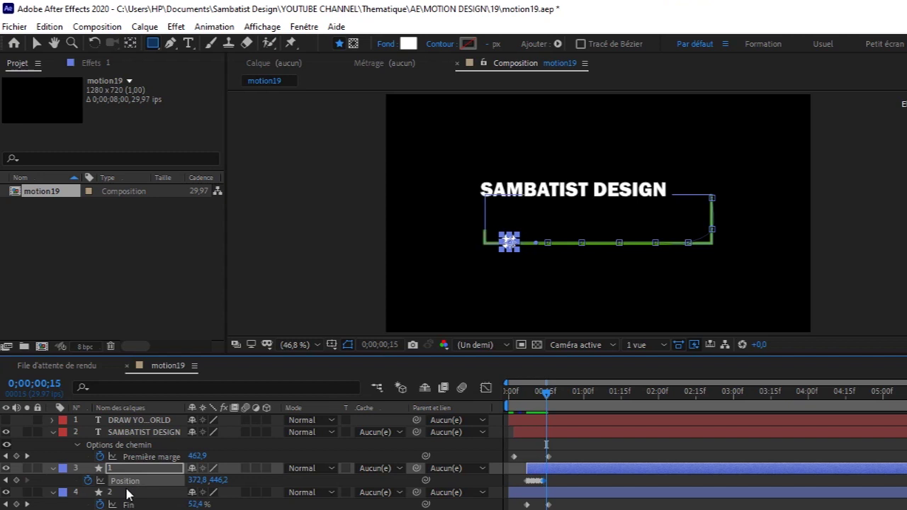
{"action": "left_click_drag", "start_coordinate": [200, 481], "coordinate": [156, 485]}
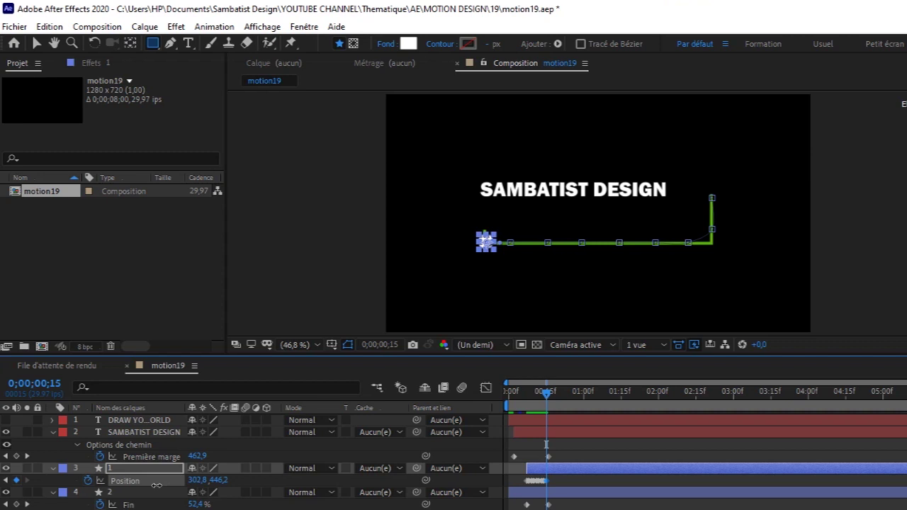
{"action": "left_click_drag", "start_coordinate": [215, 480], "coordinate": [202, 485]}
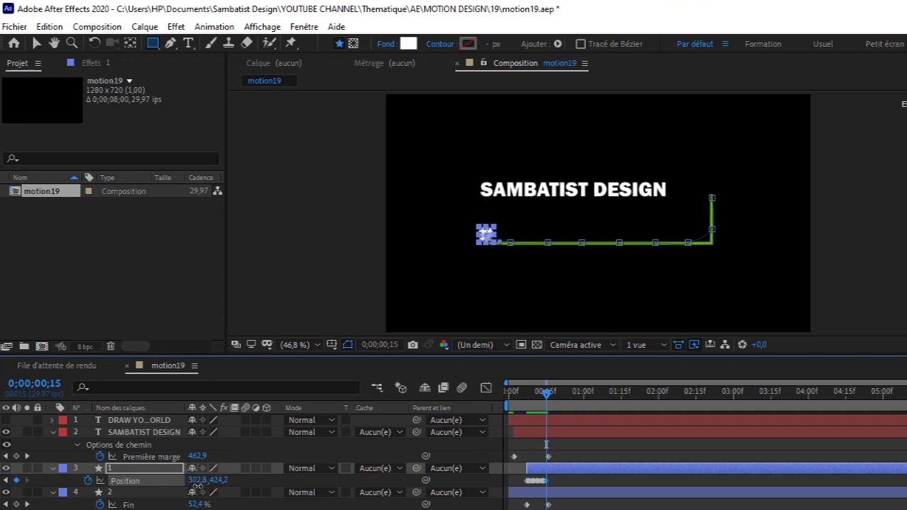
{"action": "key", "text": "Page_Down"}
{"action": "key", "text": "Page_Down"}
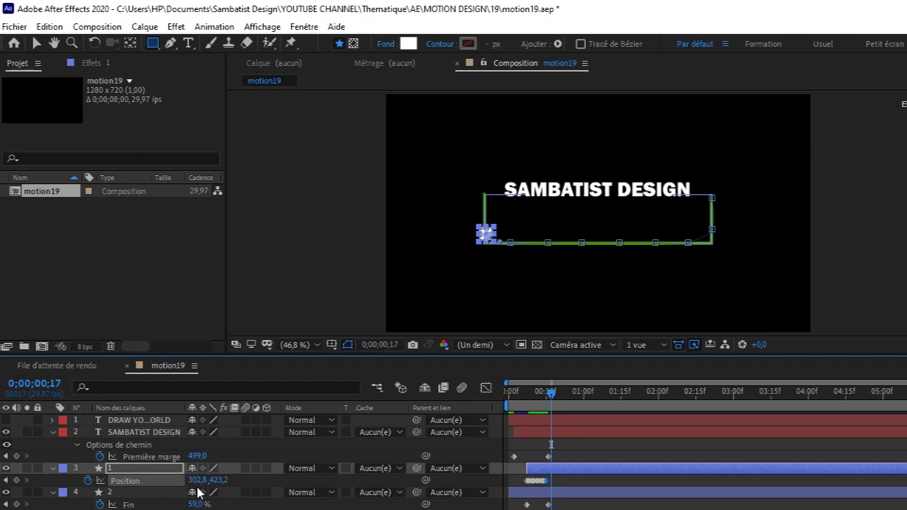
{"action": "left_click_drag", "start_coordinate": [195, 481], "coordinate": [167, 484]}
{"action": "key", "text": "ctrl+z"}
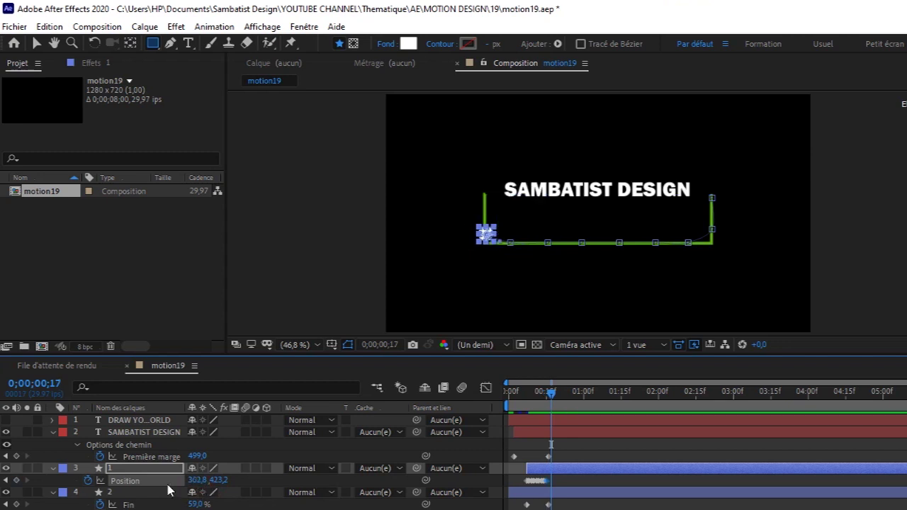
{"action": "left_click_drag", "start_coordinate": [219, 481], "coordinate": [128, 496]}
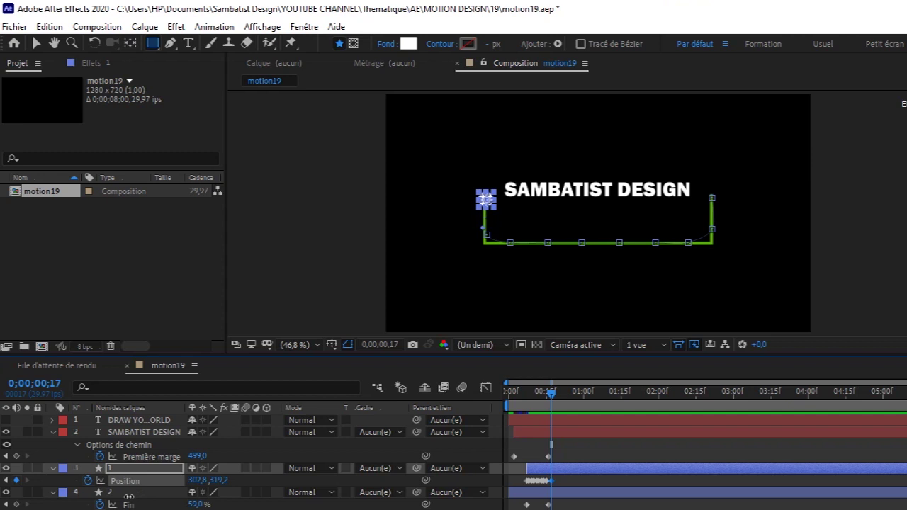
{"action": "left_click_drag", "start_coordinate": [128, 496], "coordinate": [131, 499]}
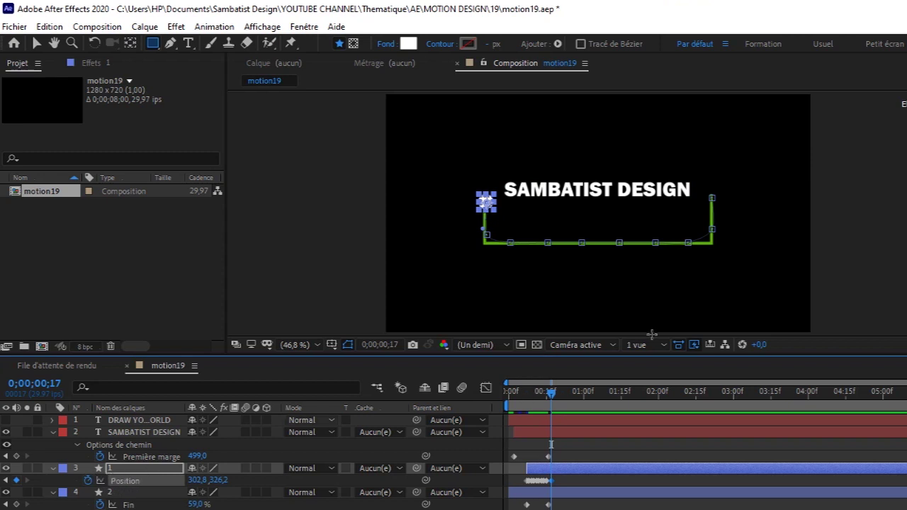
Step: Adjust the dot's final Position to 302.8, 314.2 on the outline's top-left tip, and preview the build
{"action": "left_click_drag", "start_coordinate": [551, 392], "coordinate": [500, 410]}
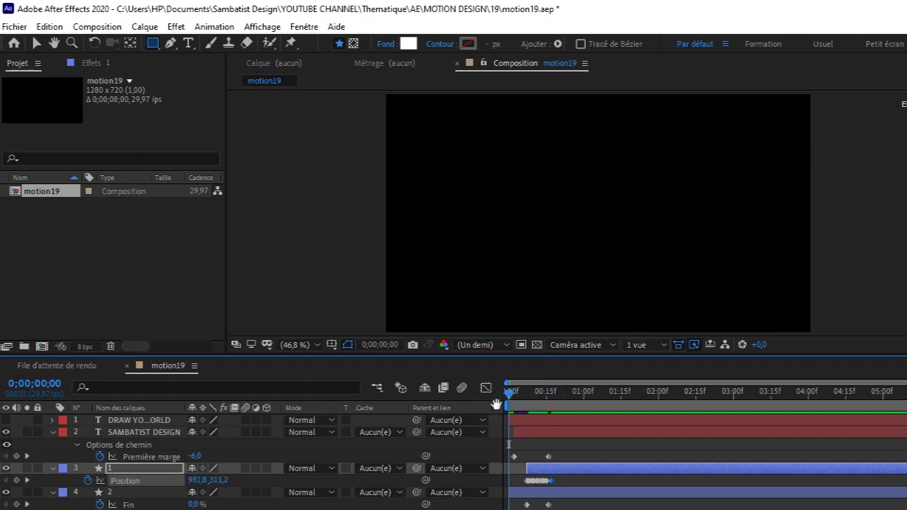
{"action": "key", "text": "space"}
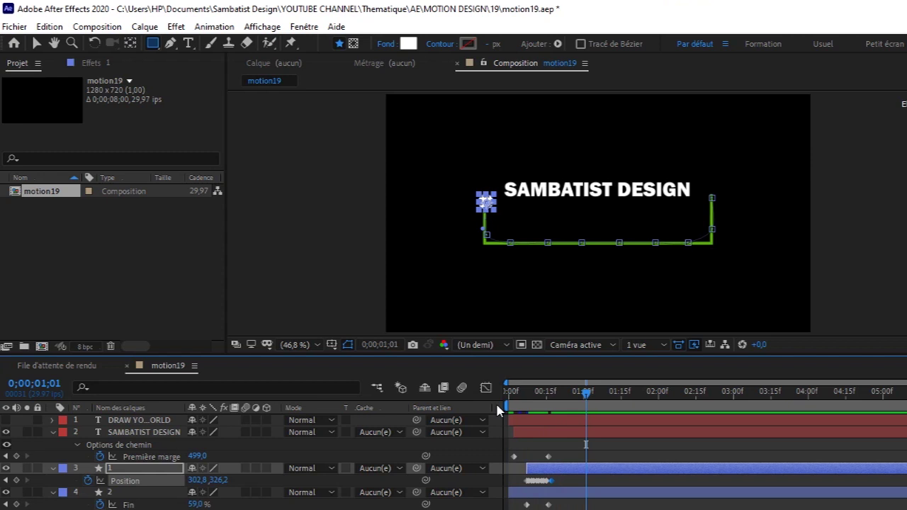
{"action": "left_click_drag", "start_coordinate": [587, 394], "coordinate": [555, 408]}
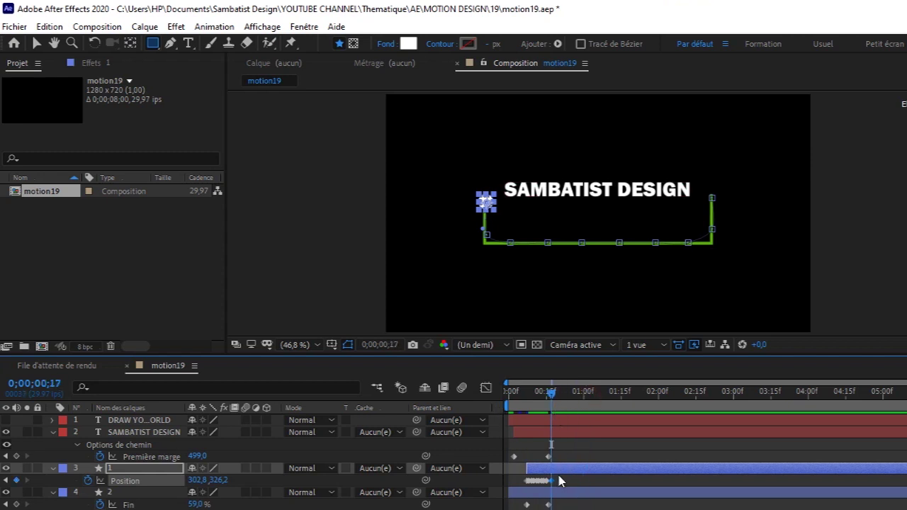
{"action": "mouse_move", "coordinate": [195, 481]}
{"action": "left_mouse_down"}
{"action": "mouse_move", "coordinate": [222, 481]}
{"action": "mouse_move", "coordinate": [203, 482]}
{"action": "left_mouse_up"}
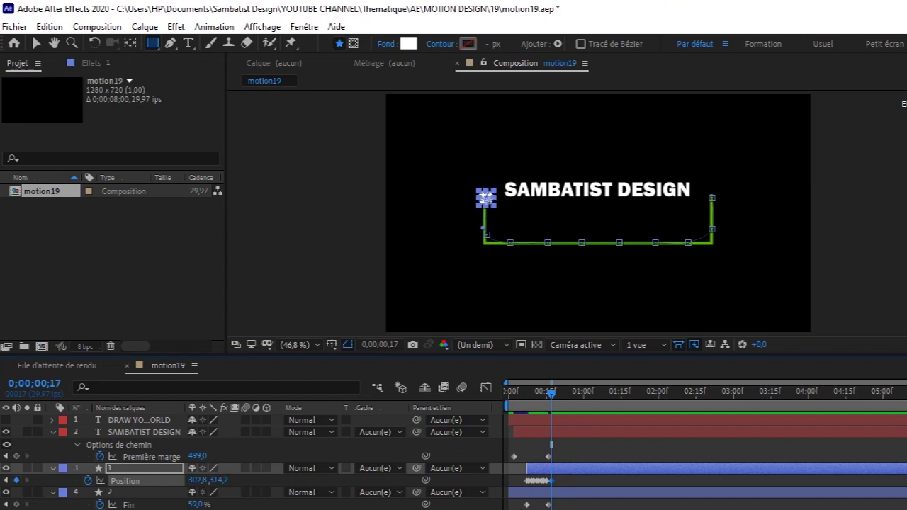
{"action": "left_click_drag", "start_coordinate": [552, 394], "coordinate": [430, 406]}
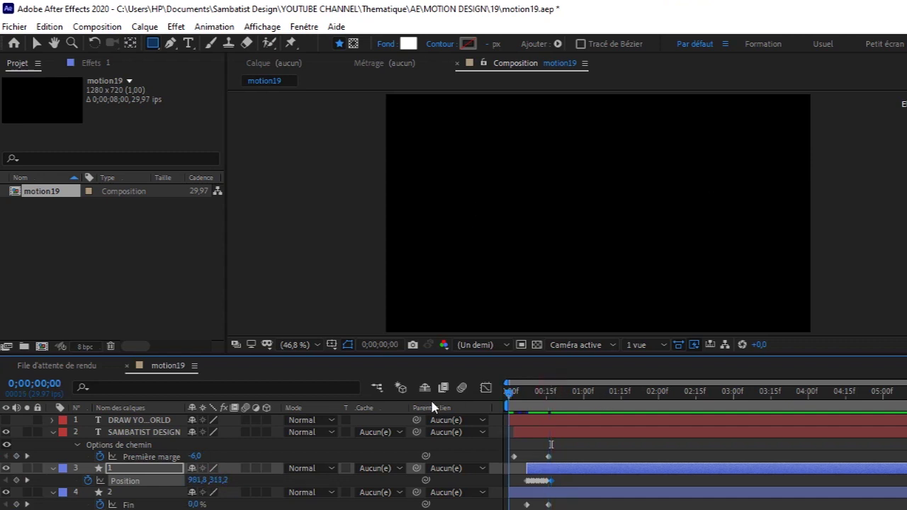
{"action": "left_click_drag", "start_coordinate": [514, 400], "coordinate": [555, 407]}
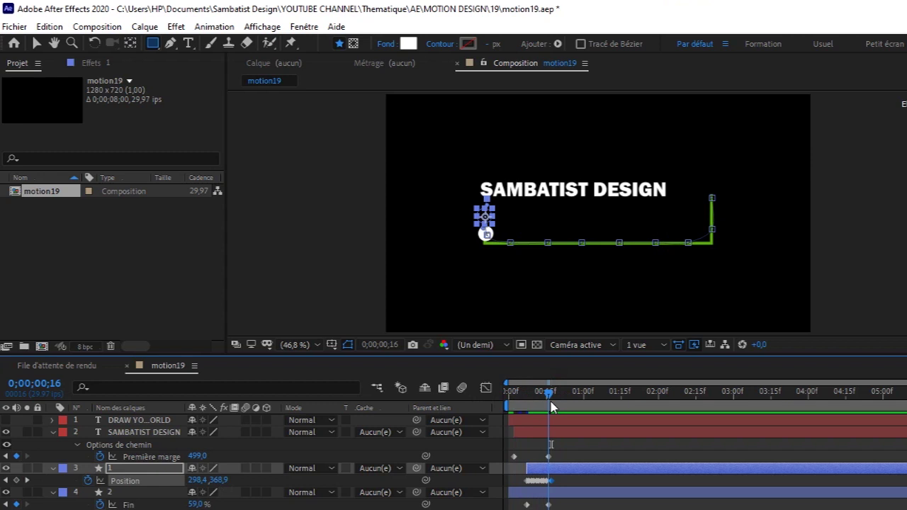
{"action": "left_click_drag", "start_coordinate": [555, 408], "coordinate": [449, 431]}
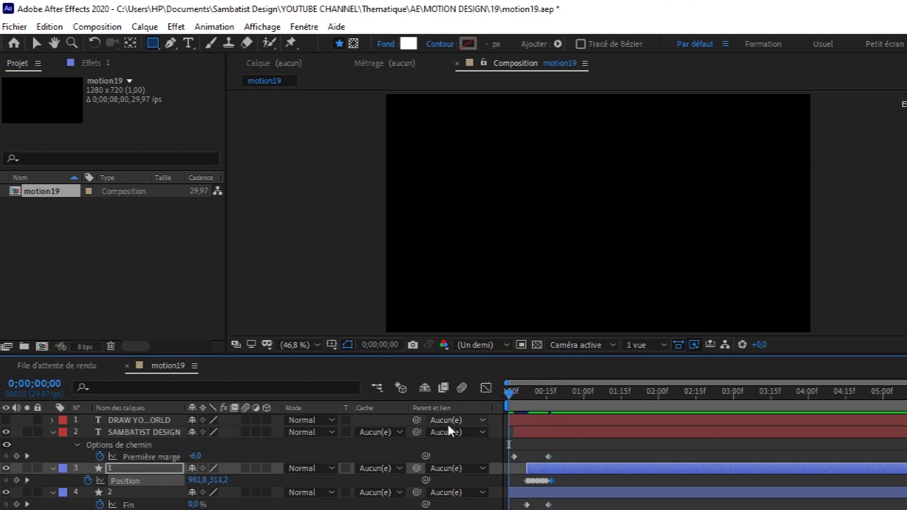
{"action": "key", "text": "space"}
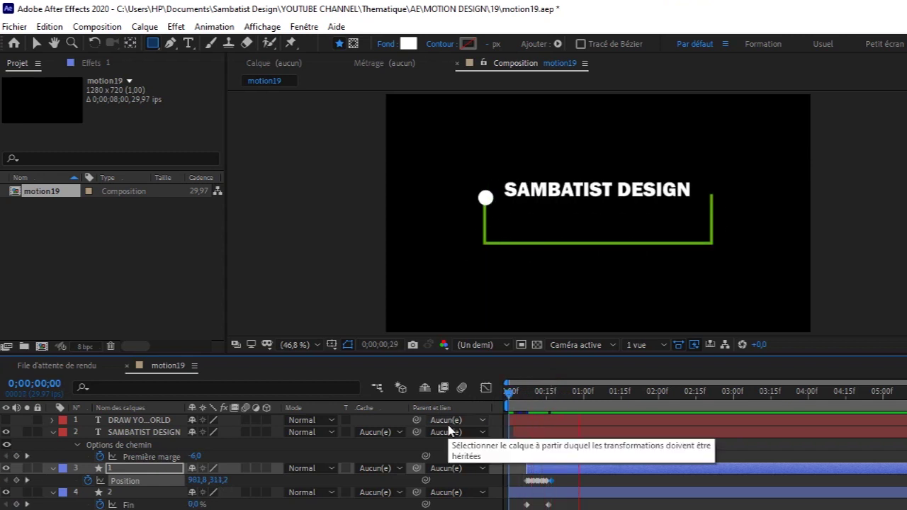
{"action": "key", "text": "space"}
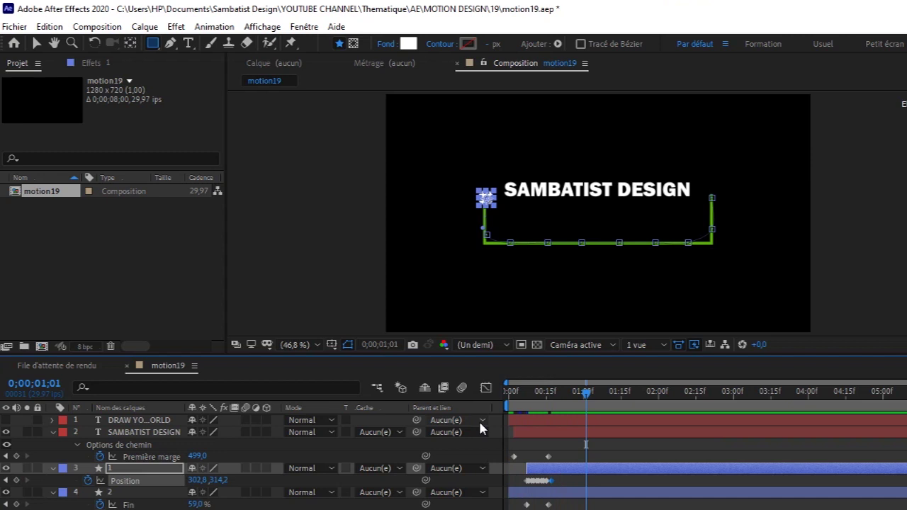
Step: Check the dot at frame 16 where it turns the corner, trying and undoing a small nudge
{"action": "key", "text": "Left"}
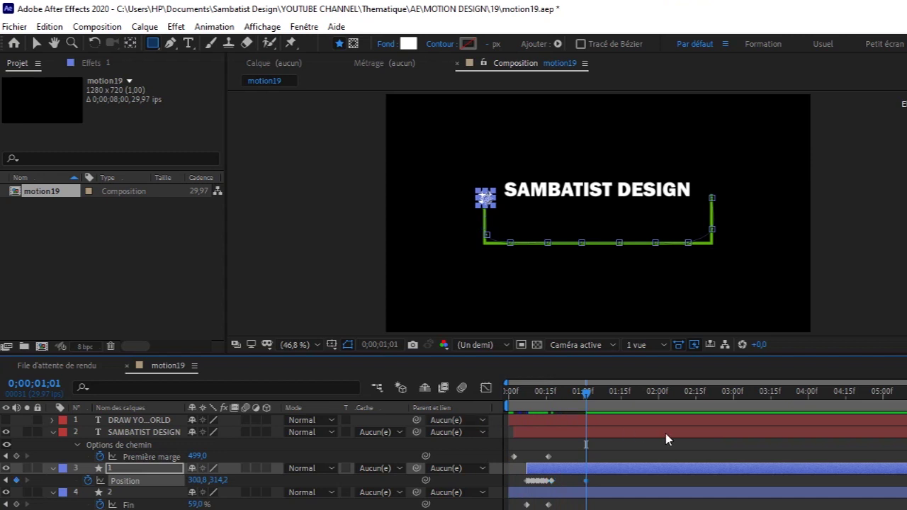
{"action": "key", "text": "ctrl+z"}
{"action": "key", "text": "ctrl+z"}
{"action": "left_click_drag", "start_coordinate": [587, 406], "coordinate": [541, 410]}
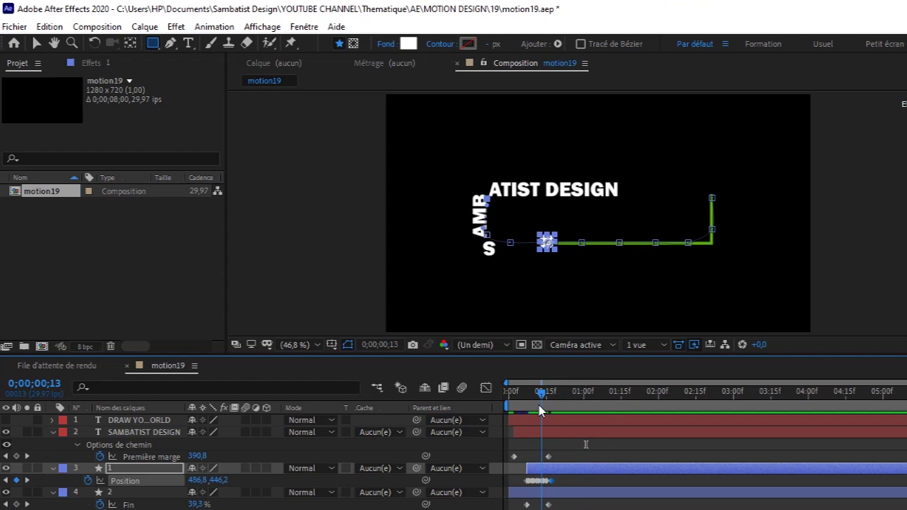
{"action": "key", "text": "Page_Down"}
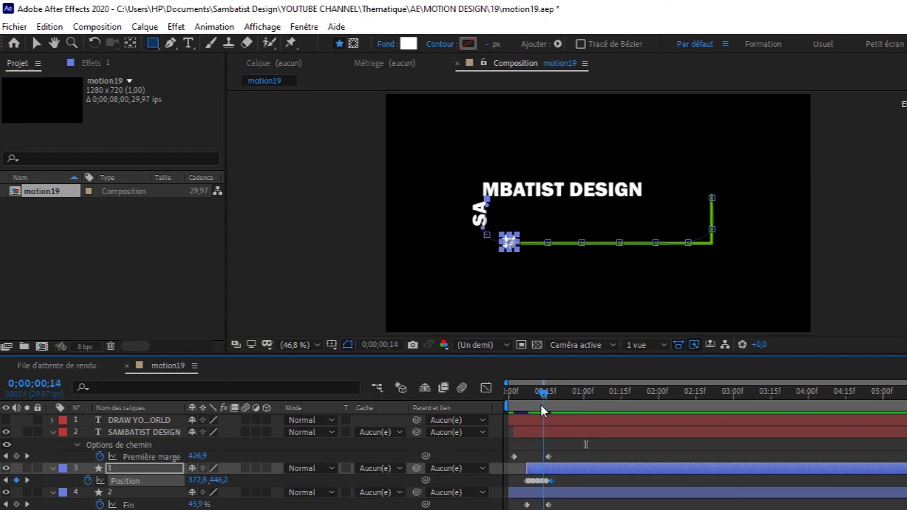
{"action": "left_click_drag", "start_coordinate": [541, 409], "coordinate": [547, 411]}
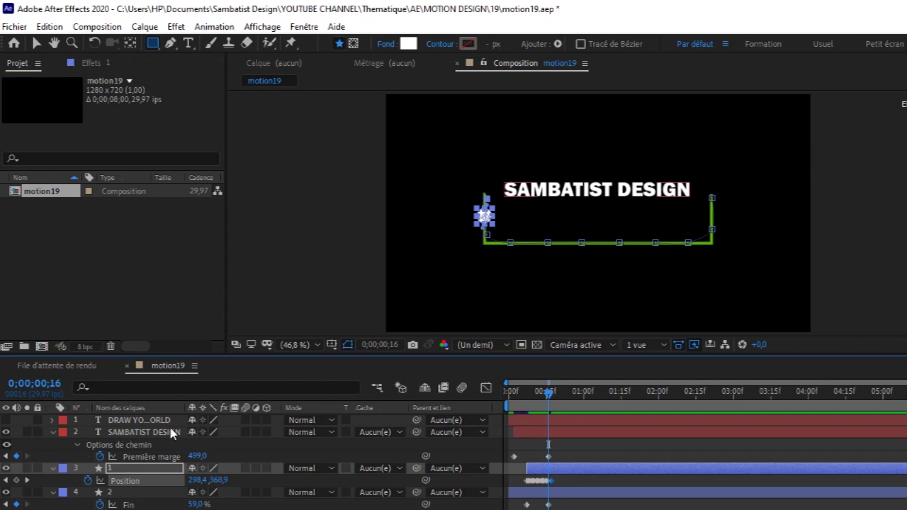
{"action": "left_click", "coordinate": [139, 420]}
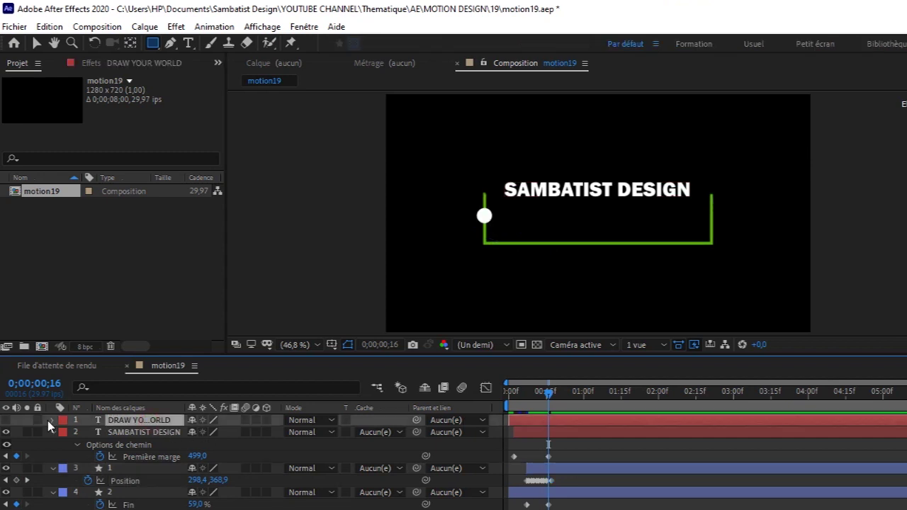
Step: Draw a four-point Pen mask on DRAW YOUR WORLD with its top edge along the green line
{"action": "left_click", "coordinate": [8, 420]}
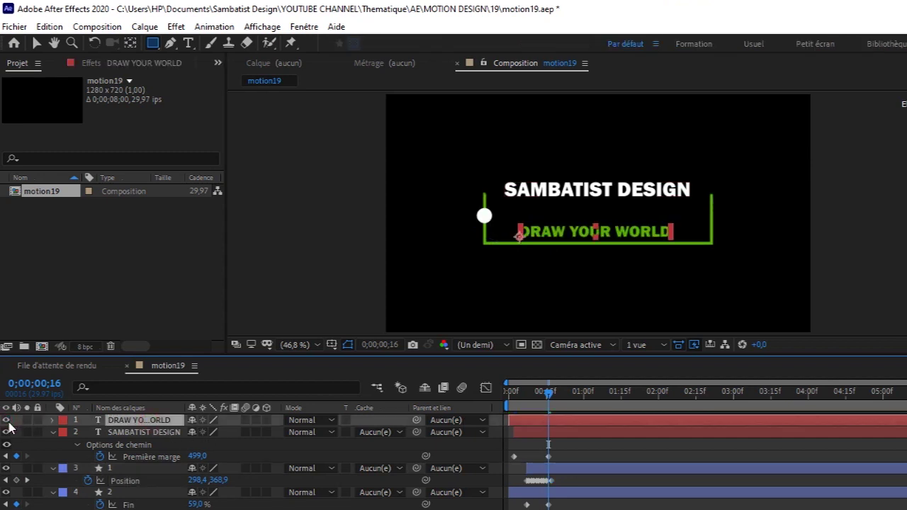
{"action": "left_click", "coordinate": [171, 43]}
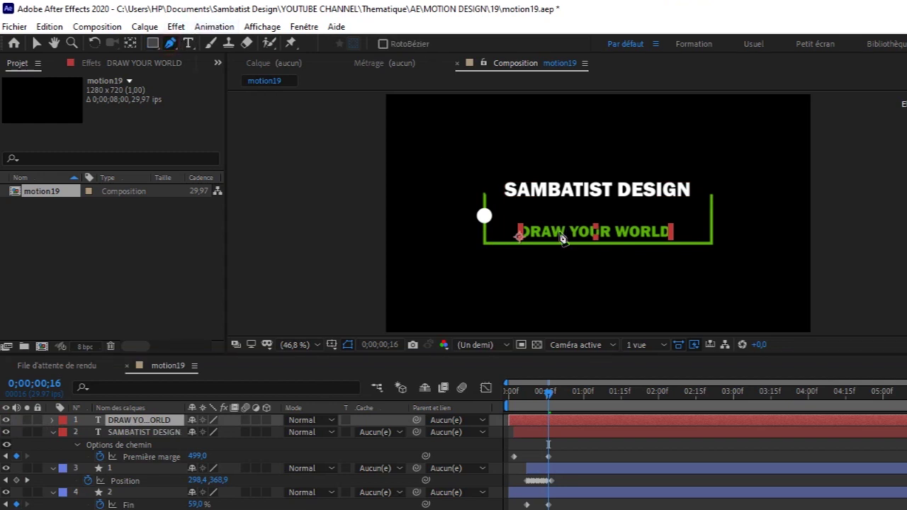
{"action": "left_click", "coordinate": [512, 244]}
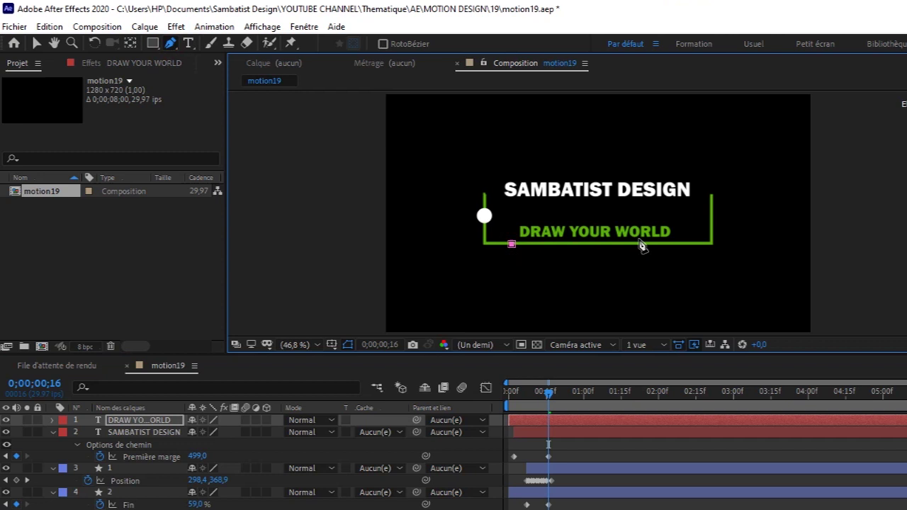
{"action": "left_click_drag", "start_coordinate": [676, 244], "coordinate": [678, 291]}
{"action": "left_click", "coordinate": [500, 287]}
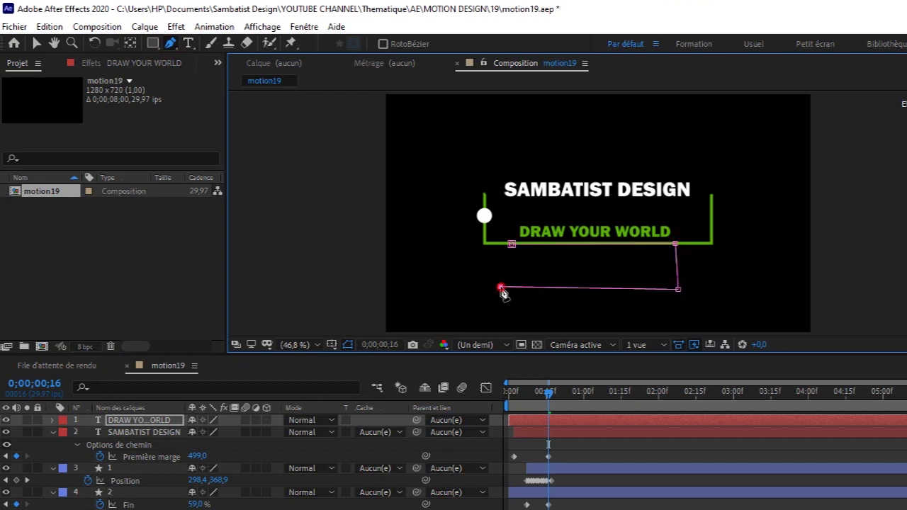
{"action": "left_click", "coordinate": [512, 244]}
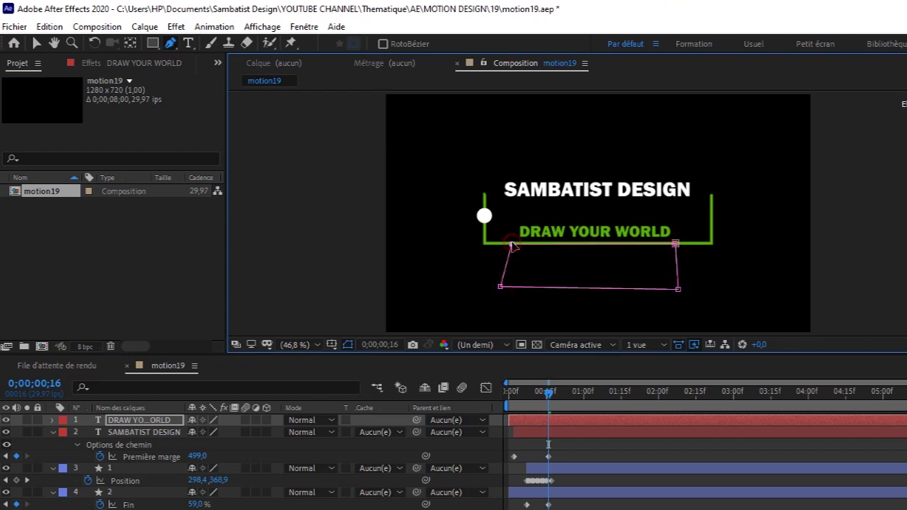
Step: Tick Inversé on Masque 1 so the DRAW YOUR WORLD text shows again
{"action": "left_click", "coordinate": [54, 422]}
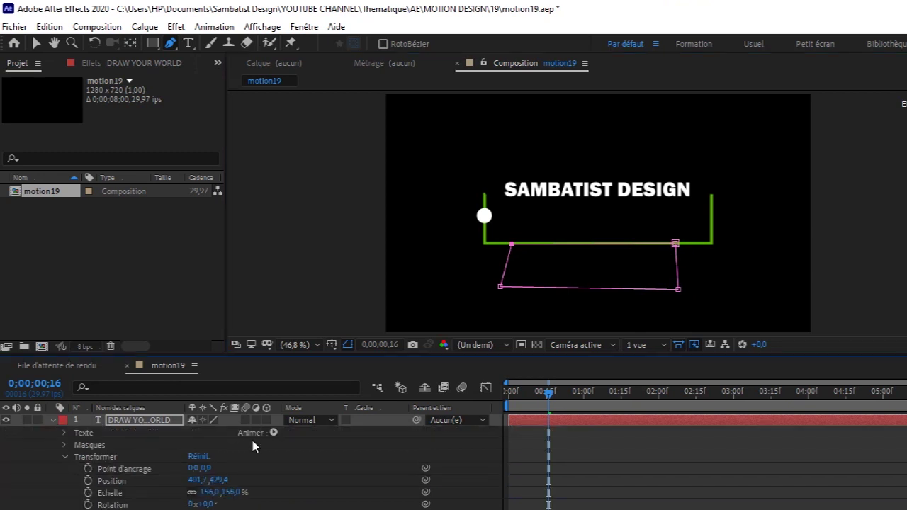
{"action": "left_click", "coordinate": [64, 457]}
{"action": "left_click", "coordinate": [65, 445]}
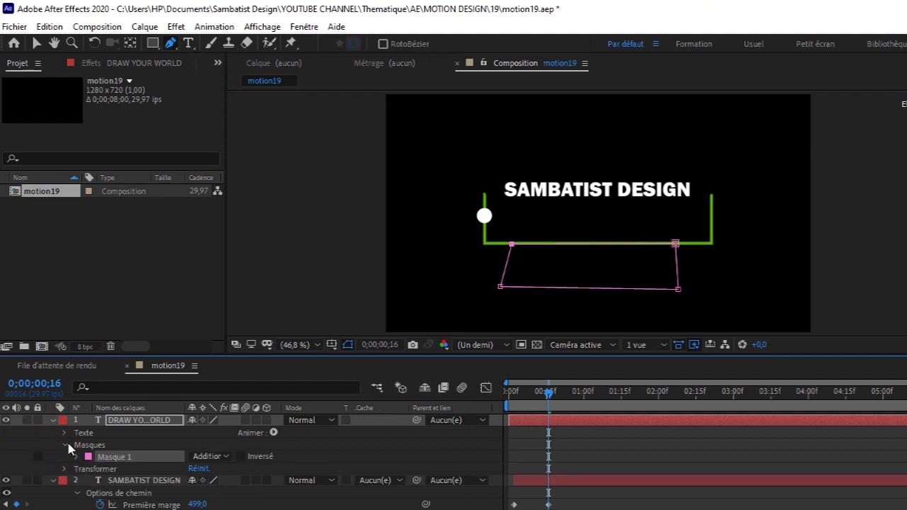
{"action": "left_click", "coordinate": [246, 457]}
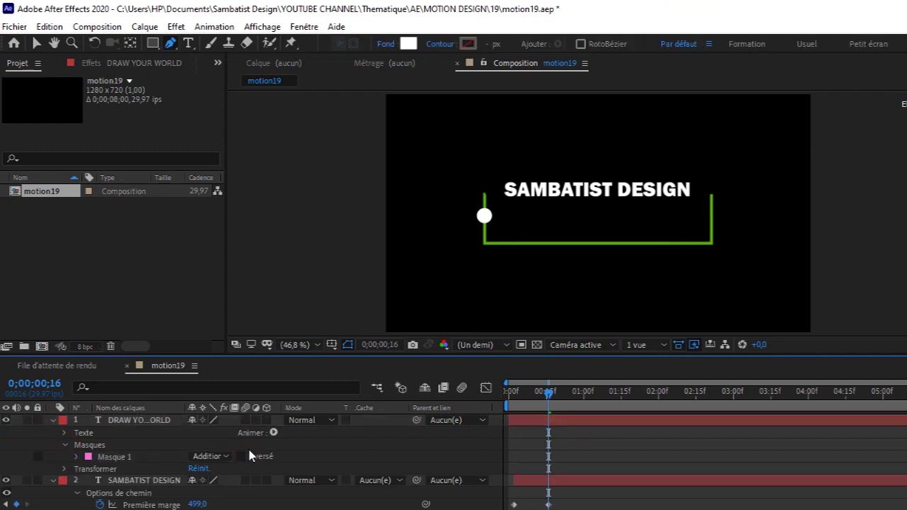
{"action": "left_click", "coordinate": [273, 433]}
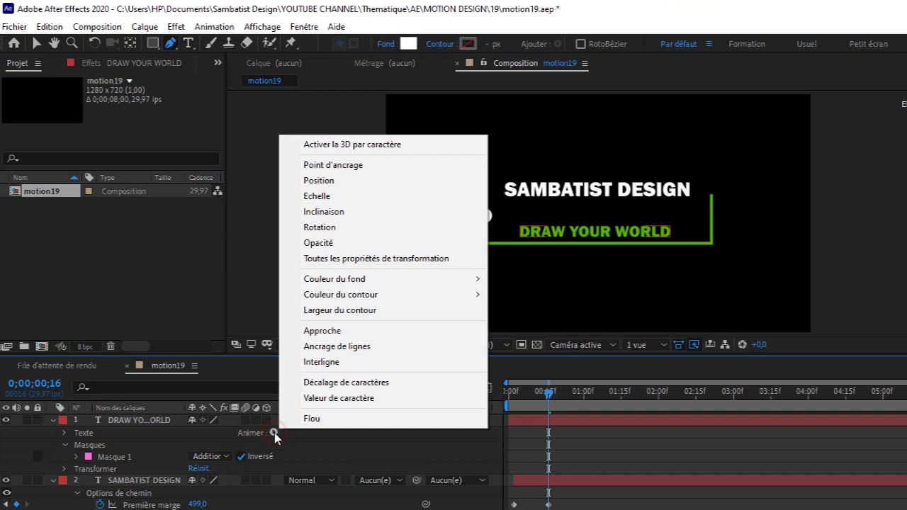
Step: Add a Position animator to DRAW YOUR WORLD, keyframed 0,55 at frame 16 and 0,0 at frame 21
{"action": "left_click", "coordinate": [337, 183]}
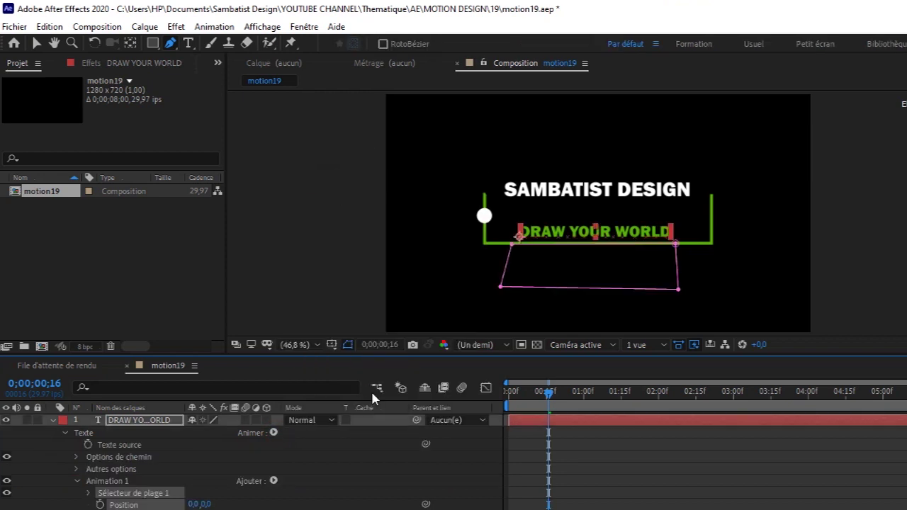
{"action": "scroll", "coordinate": [248, 461], "scroll_direction": "down", "scroll_amount": 1}
{"action": "scroll", "coordinate": [248, 460], "scroll_direction": "down", "scroll_amount": 2}
{"action": "scroll", "coordinate": [248, 460], "scroll_direction": "down", "scroll_amount": 2}
{"action": "scroll", "coordinate": [248, 461], "scroll_direction": "down", "scroll_amount": 1}
{"action": "scroll", "coordinate": [248, 460], "scroll_direction": "down", "scroll_amount": 1}
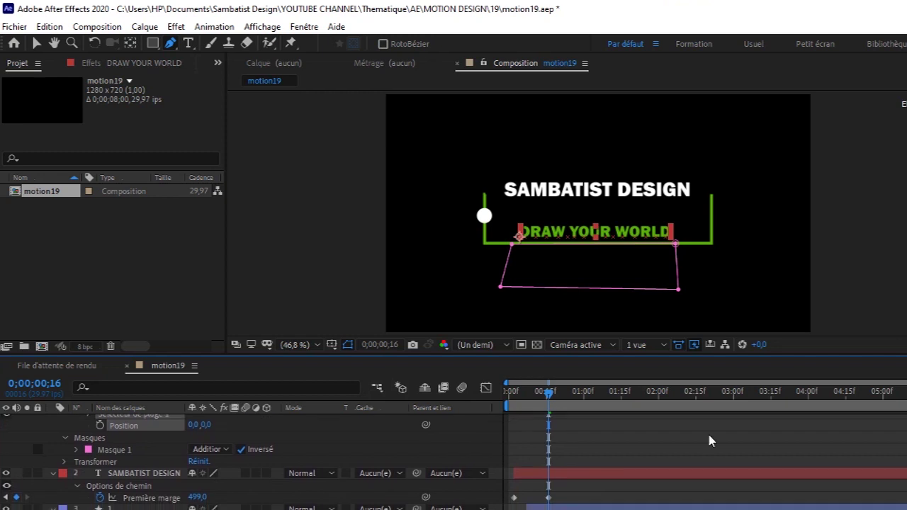
{"action": "left_click", "coordinate": [562, 394]}
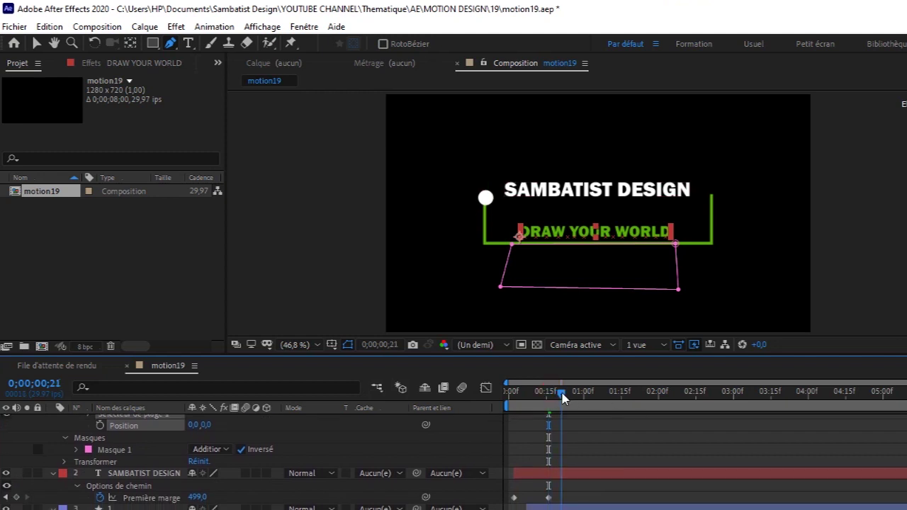
{"action": "left_click", "coordinate": [101, 425]}
{"action": "left_click_drag", "start_coordinate": [562, 397], "coordinate": [552, 402]}
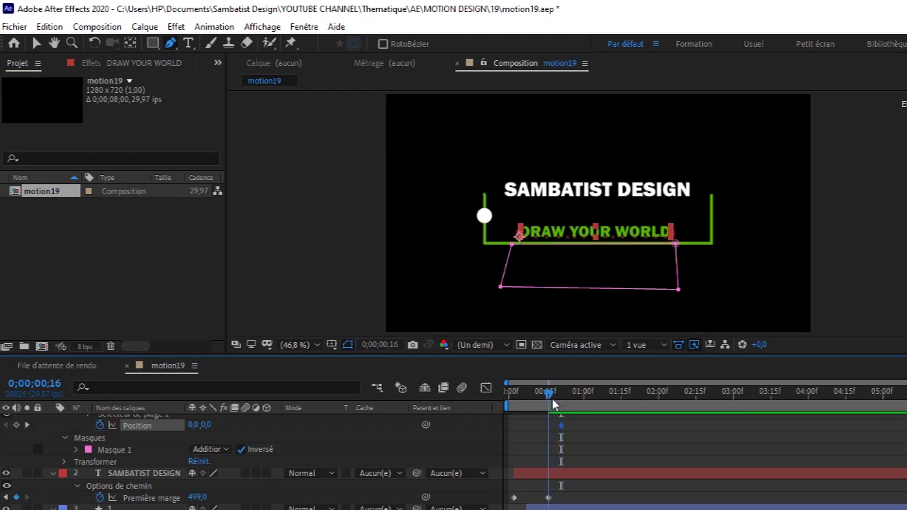
{"action": "left_click_drag", "start_coordinate": [194, 425], "coordinate": [243, 425]}
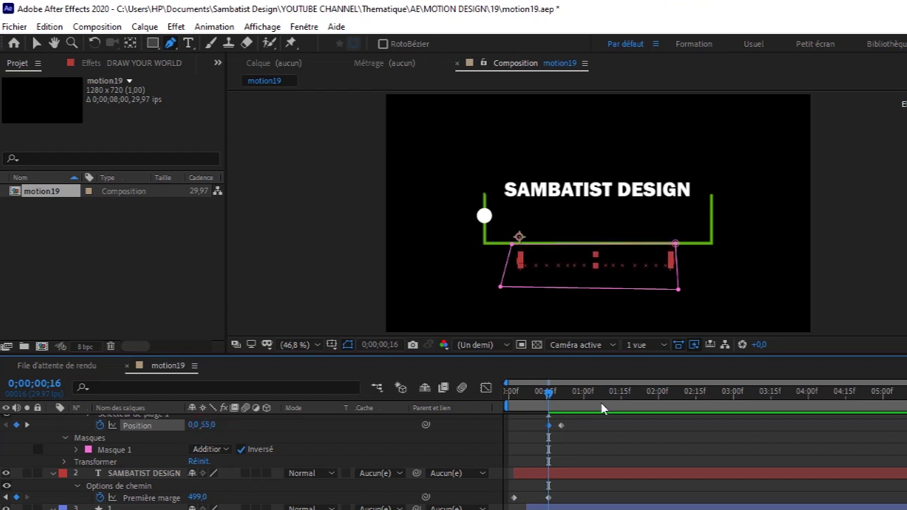
Step: Preview the text rising into view from below the green line
{"action": "left_click_drag", "start_coordinate": [549, 392], "coordinate": [452, 408]}
{"action": "key", "text": "space"}
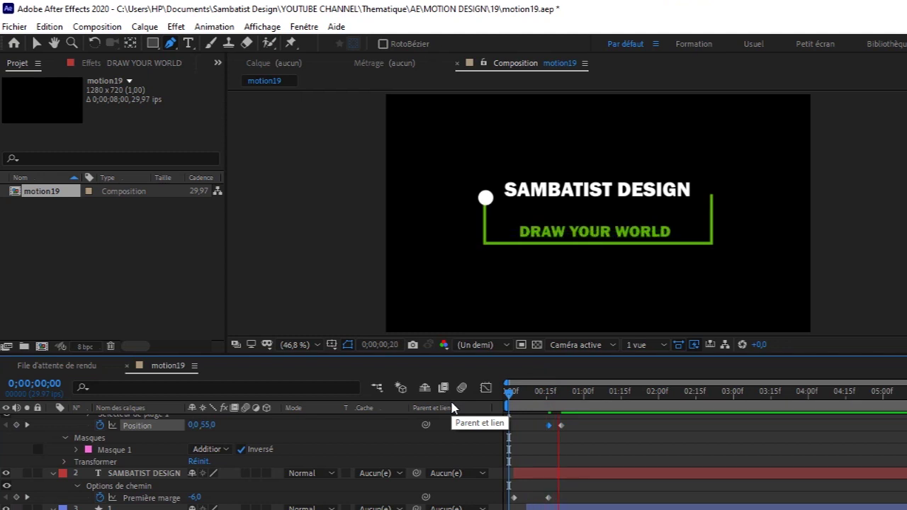
{"action": "key", "text": "space"}
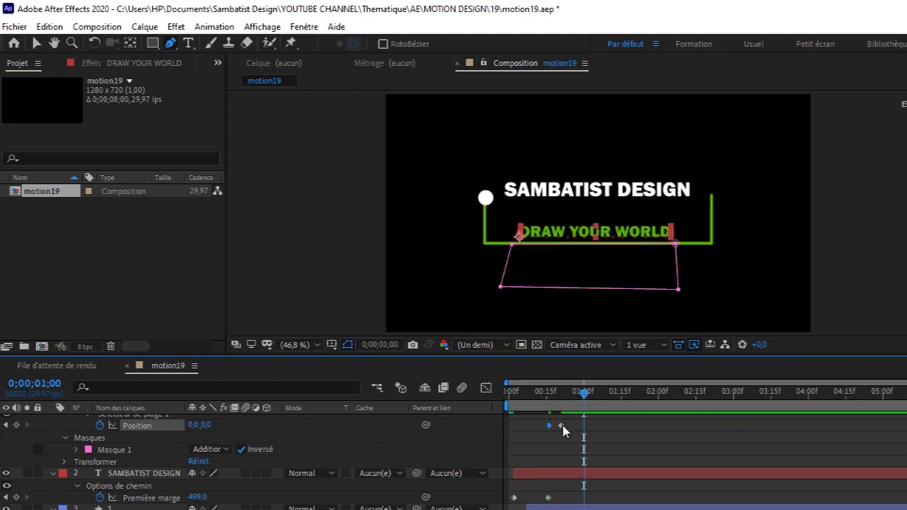
{"action": "mouse_move", "coordinate": [570, 428]}
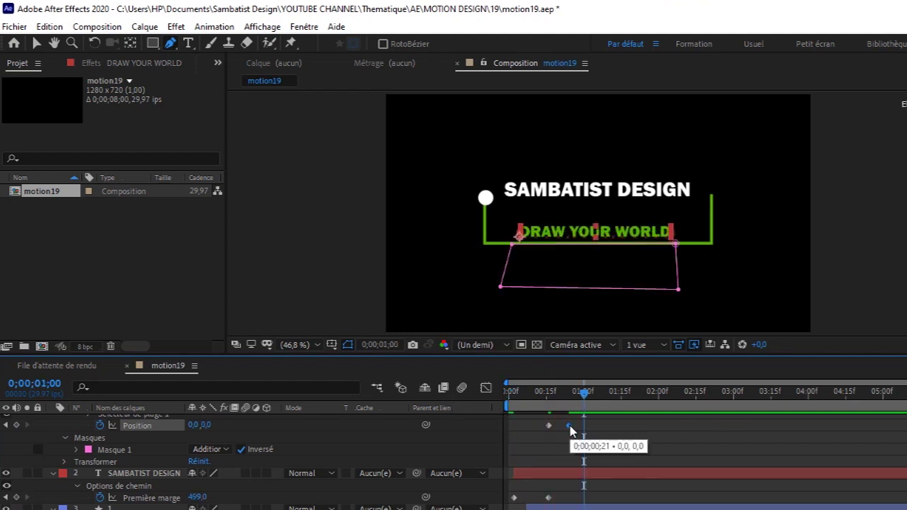
{"action": "mouse_move", "coordinate": [583, 394]}
{"action": "left_mouse_down"}
{"action": "mouse_move", "coordinate": [552, 408]}
{"action": "mouse_move", "coordinate": [439, 424]}
{"action": "left_mouse_up"}
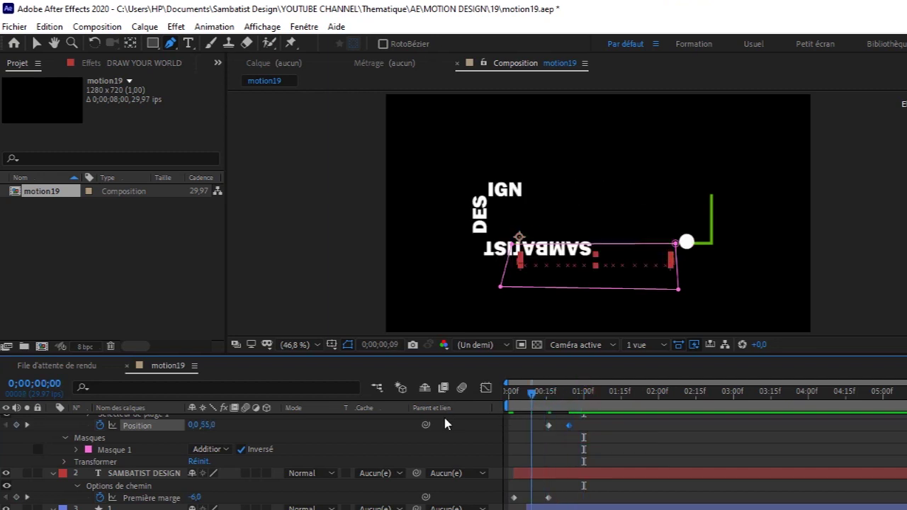
{"action": "key", "text": "space"}
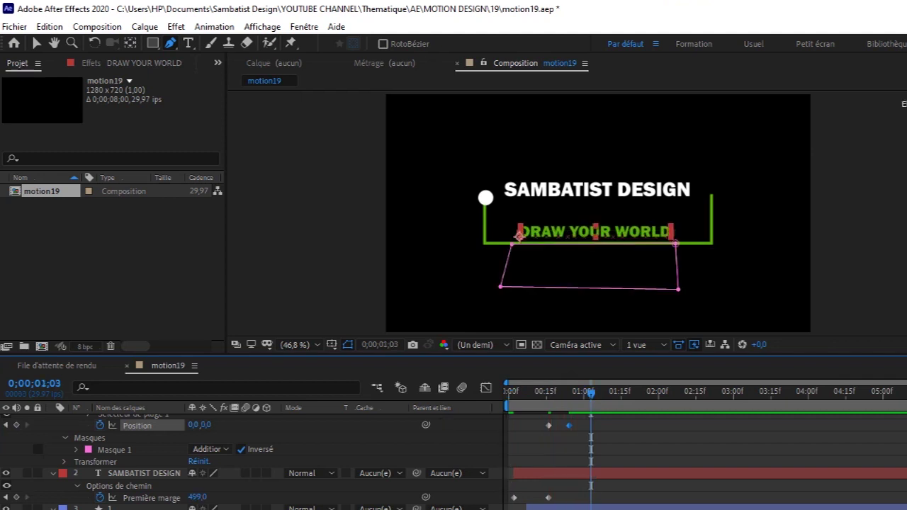
{"action": "scroll", "coordinate": [255, 461], "scroll_direction": "up", "scroll_amount": 3}
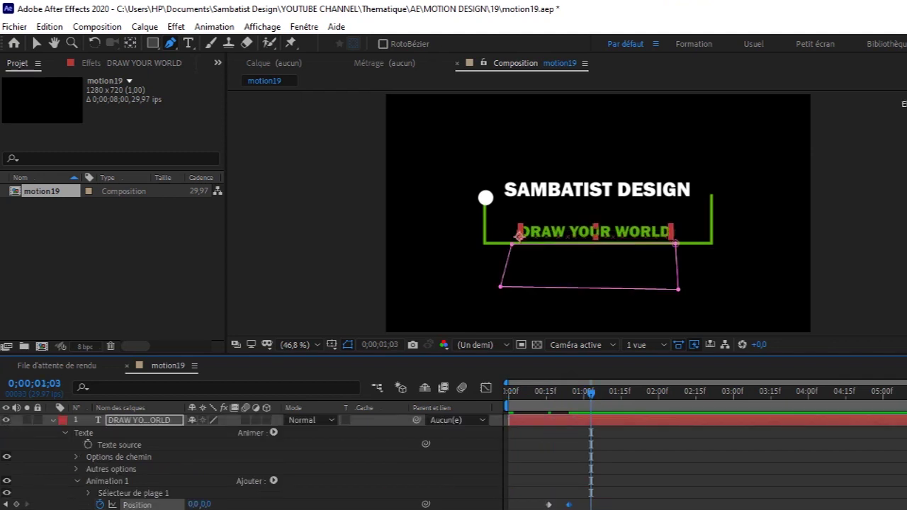
{"action": "left_click", "coordinate": [53, 421]}
Step: Collapse the open layer properties, select all four layers, and reveal their keyframes
{"action": "left_click", "coordinate": [55, 434]}
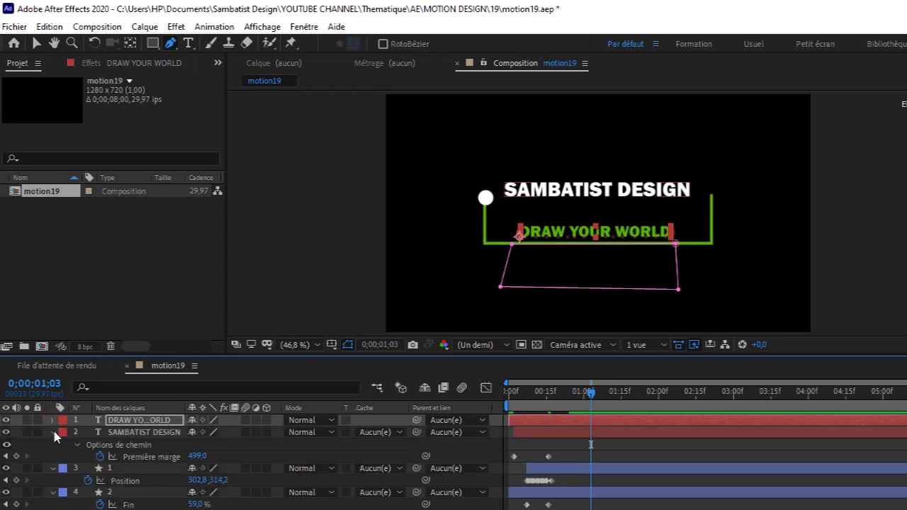
{"action": "left_click", "coordinate": [53, 433]}
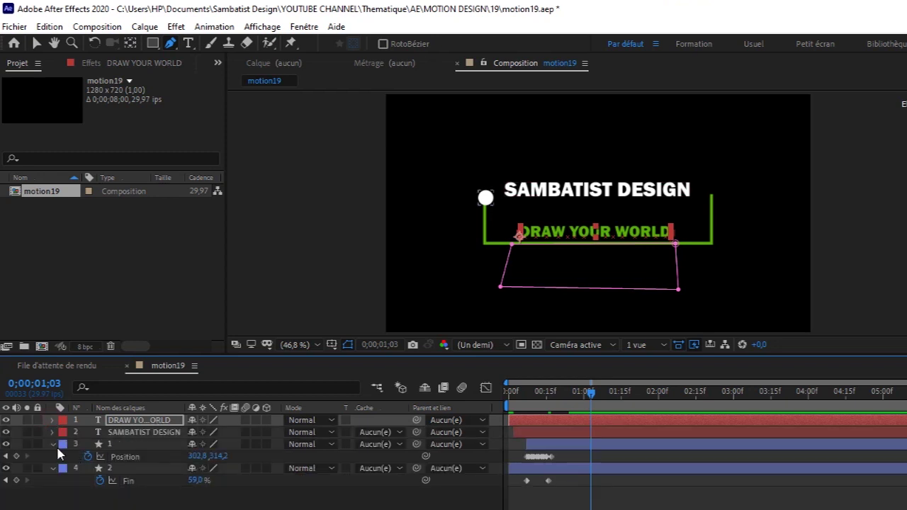
{"action": "left_click", "coordinate": [53, 445]}
{"action": "left_click", "coordinate": [53, 457]}
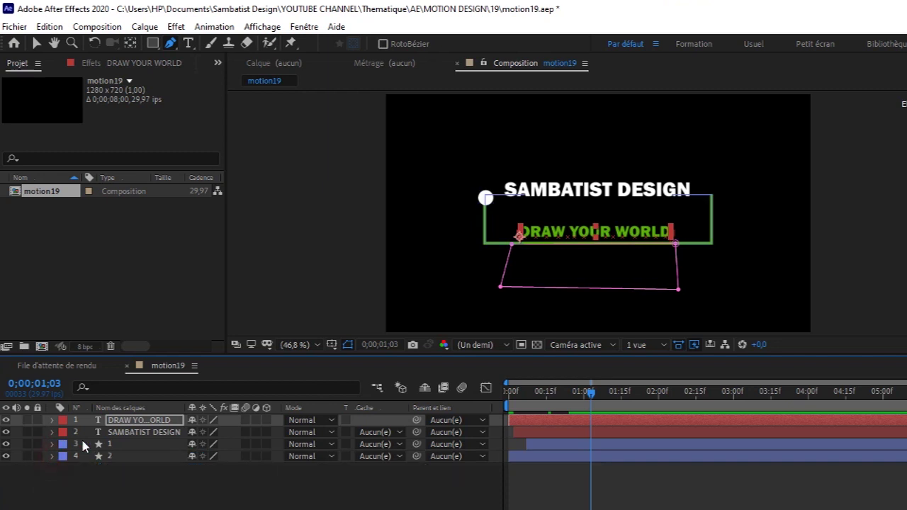
{"action": "left_click", "coordinate": [142, 456], "text": "shift"}
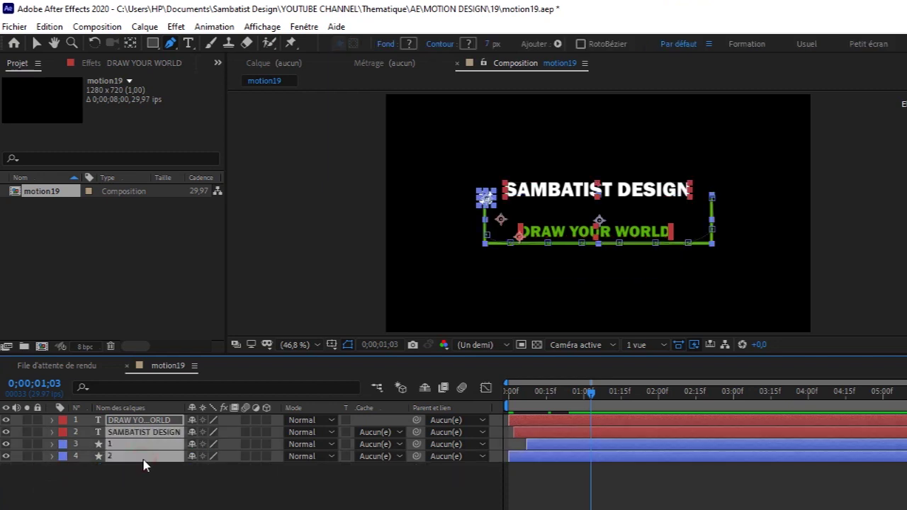
{"action": "key", "text": "u"}
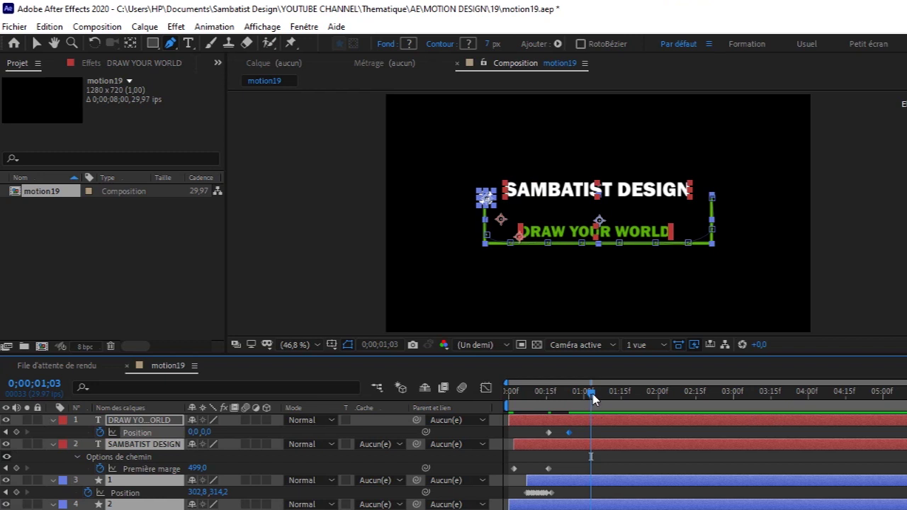
Step: Add Position keyframes to all layers at frame 16 and preview the animation
{"action": "left_click_drag", "start_coordinate": [566, 401], "coordinate": [550, 410]}
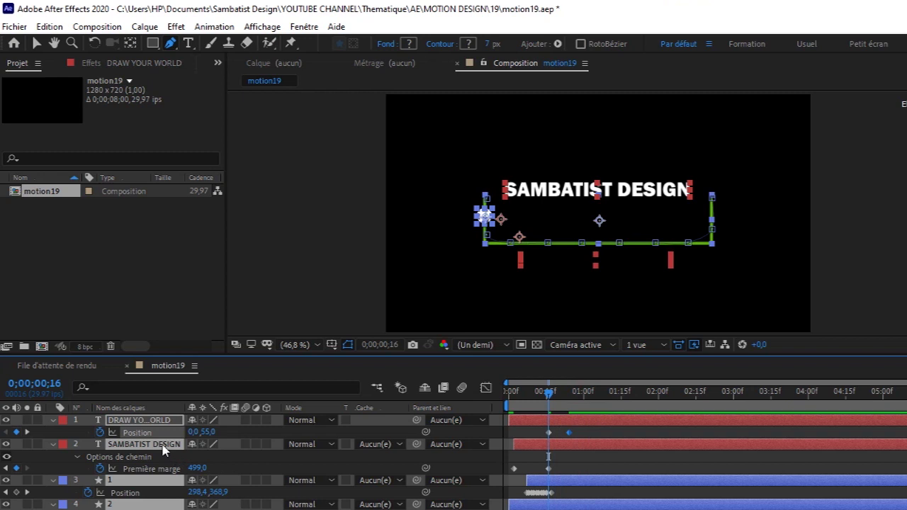
{"action": "key", "text": "p"}
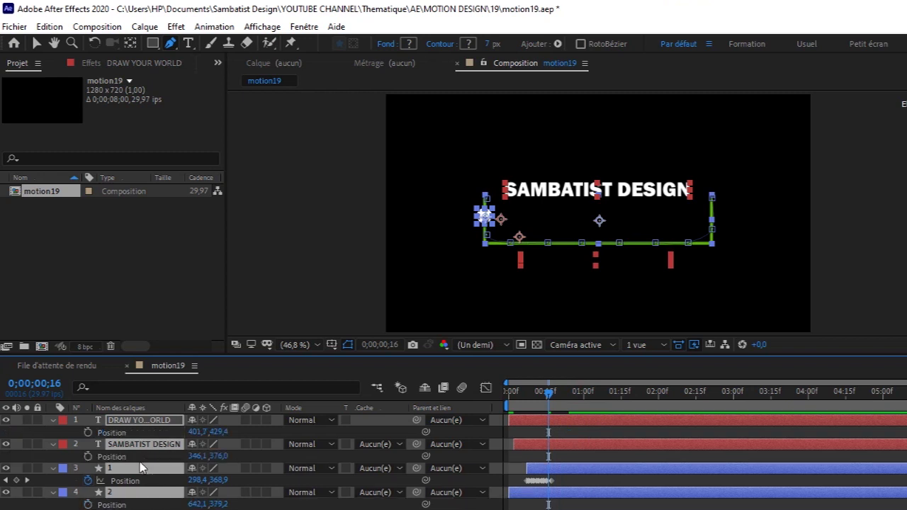
{"action": "key", "text": "ctrl+a"}
{"action": "left_click", "coordinate": [88, 456]}
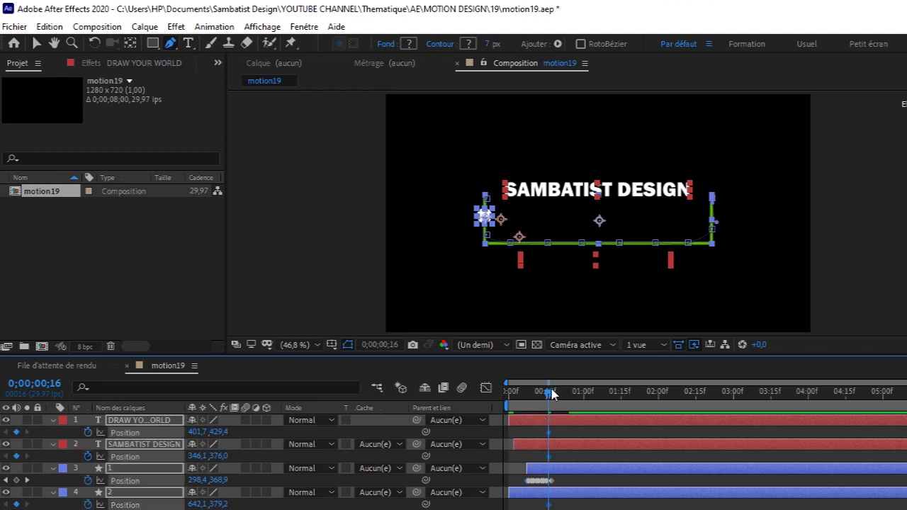
{"action": "key", "text": "space"}
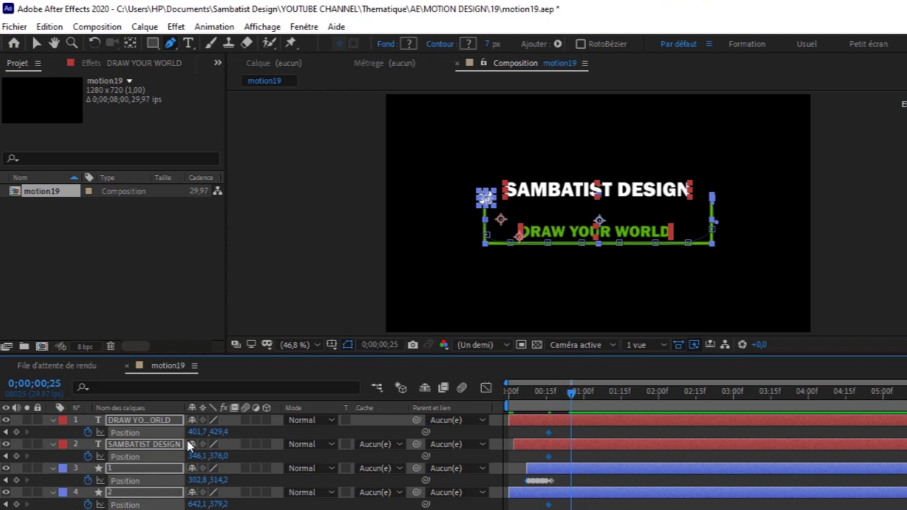
Step: Try lowering the titles to Y 399 on that keyframe, then undo the change
{"action": "left_click", "coordinate": [155, 423]}
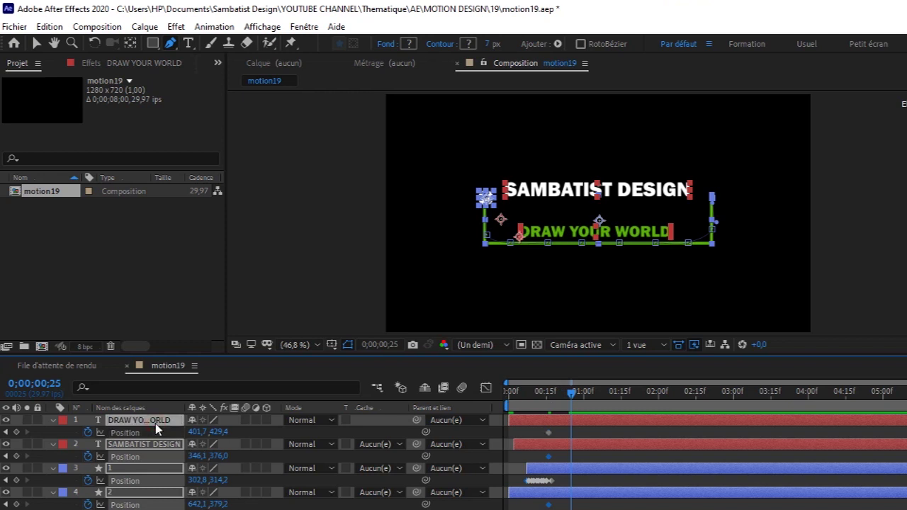
{"action": "key", "text": "u"}
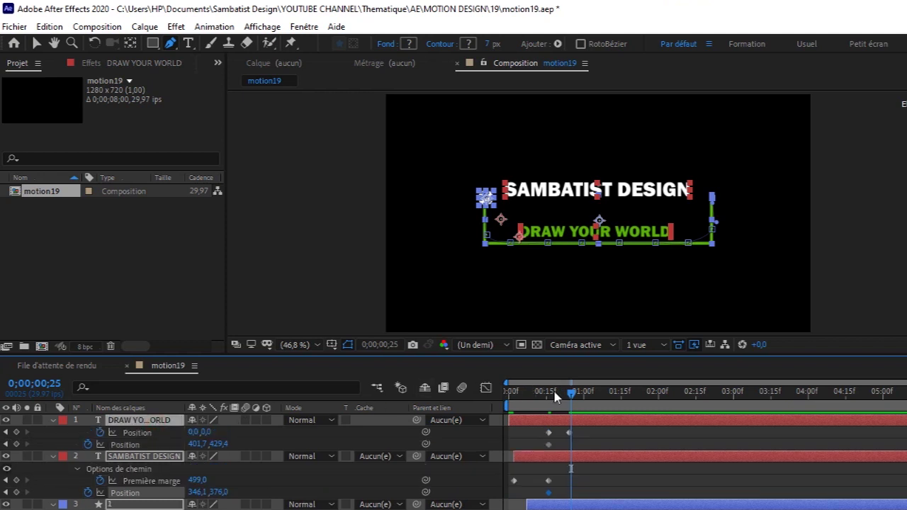
{"action": "left_click", "coordinate": [574, 394]}
{"action": "left_click_drag", "start_coordinate": [572, 396], "coordinate": [569, 395]}
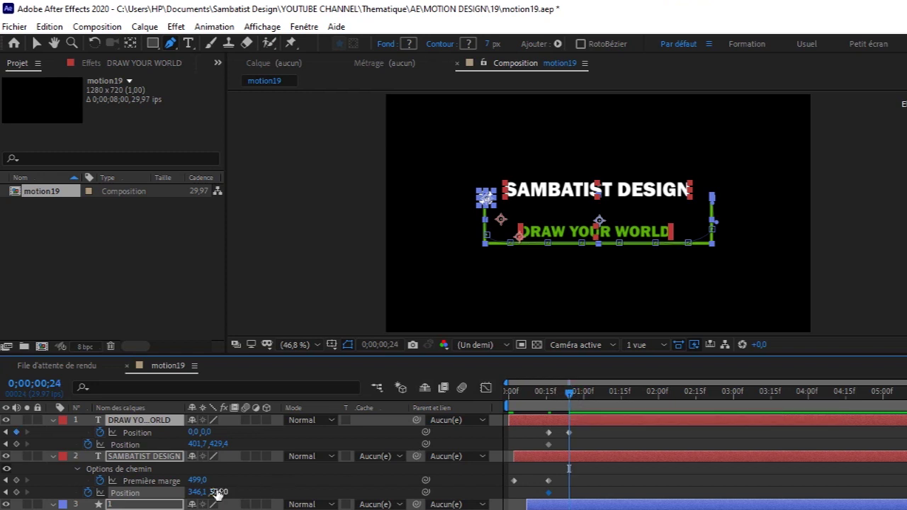
{"action": "left_click_drag", "start_coordinate": [216, 494], "coordinate": [234, 496]}
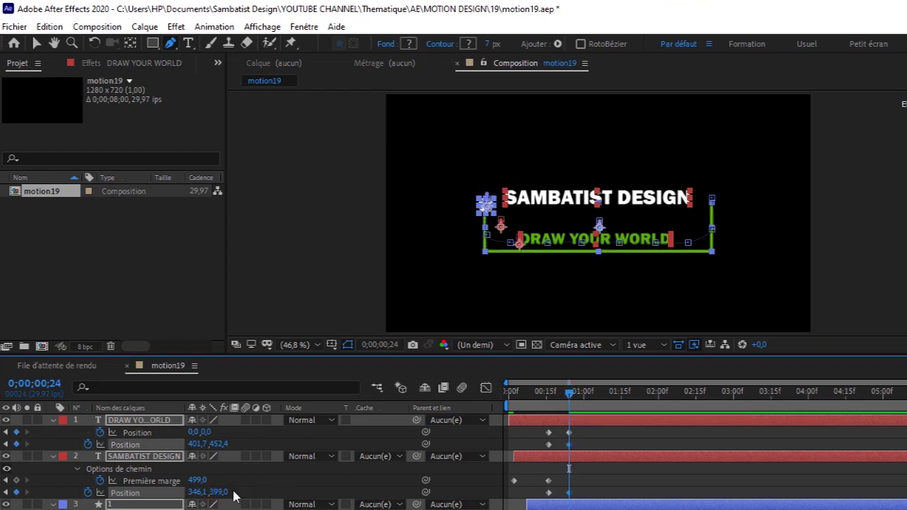
{"action": "key", "text": "ctrl+z"}
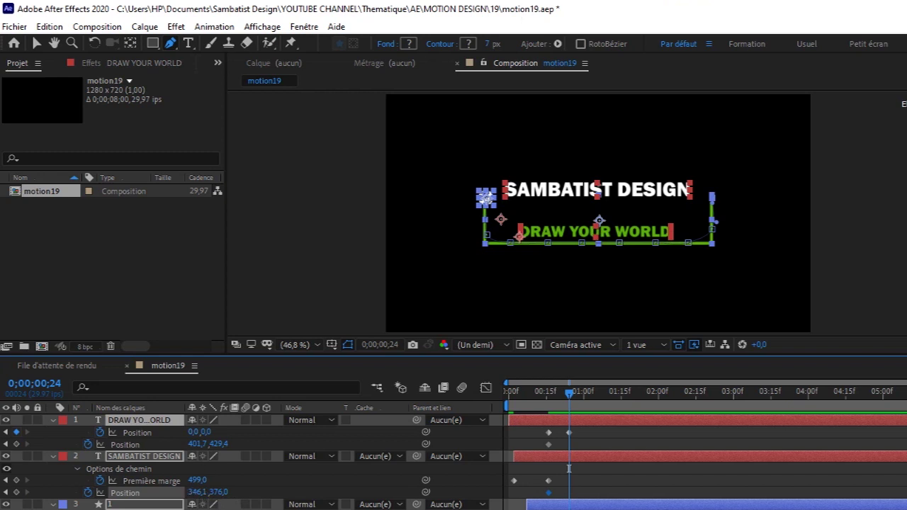
{"action": "left_click", "coordinate": [583, 65]}
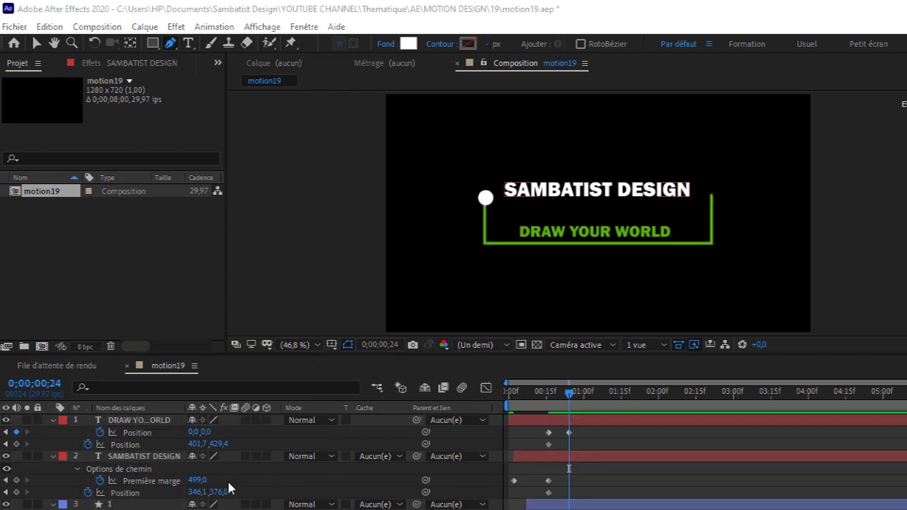
Step: Lower SAMBATIST DESIGN to Y 439 at its final Position keyframe and preview
{"action": "left_click_drag", "start_coordinate": [218, 492], "coordinate": [258, 497]}
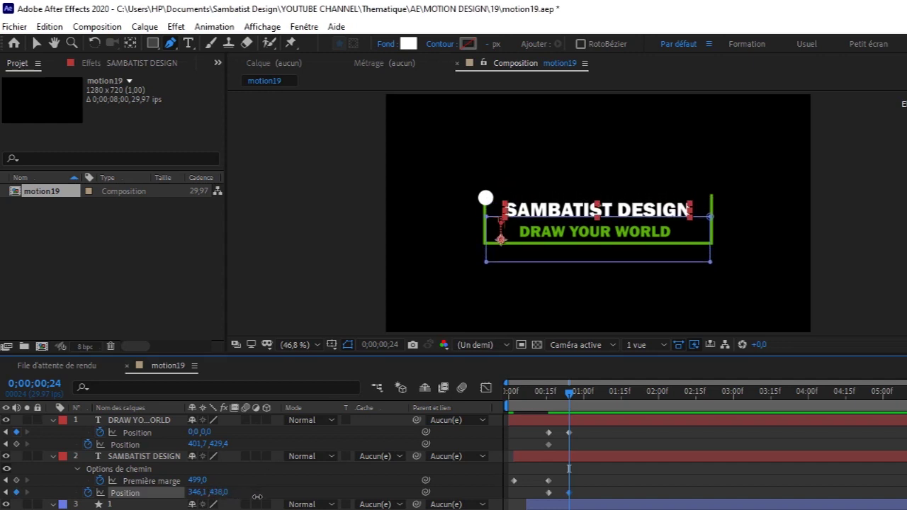
{"action": "left_click_drag", "start_coordinate": [257, 497], "coordinate": [258, 496]}
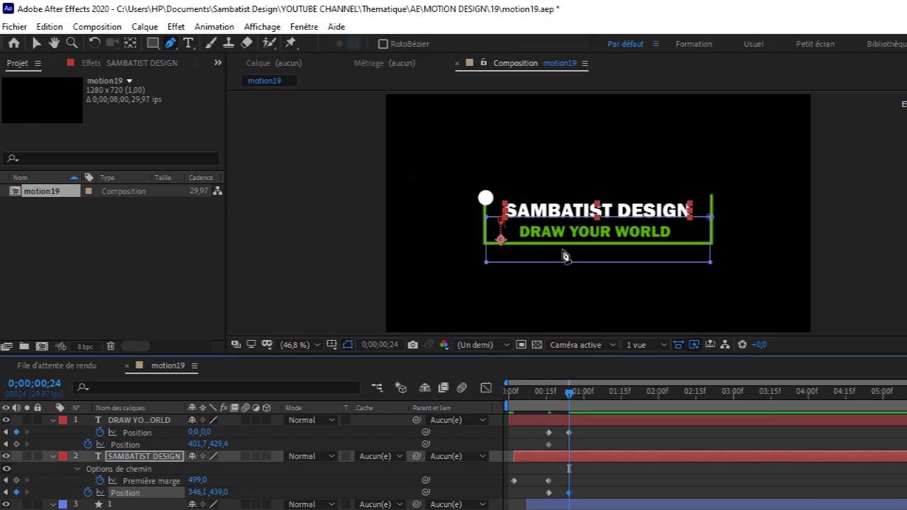
{"action": "key", "text": "Home"}
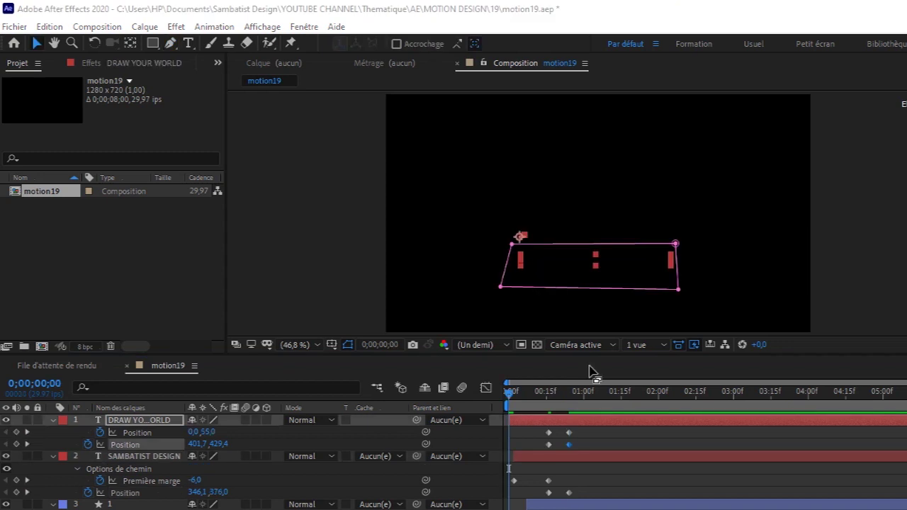
{"action": "left_click", "coordinate": [509, 391]}
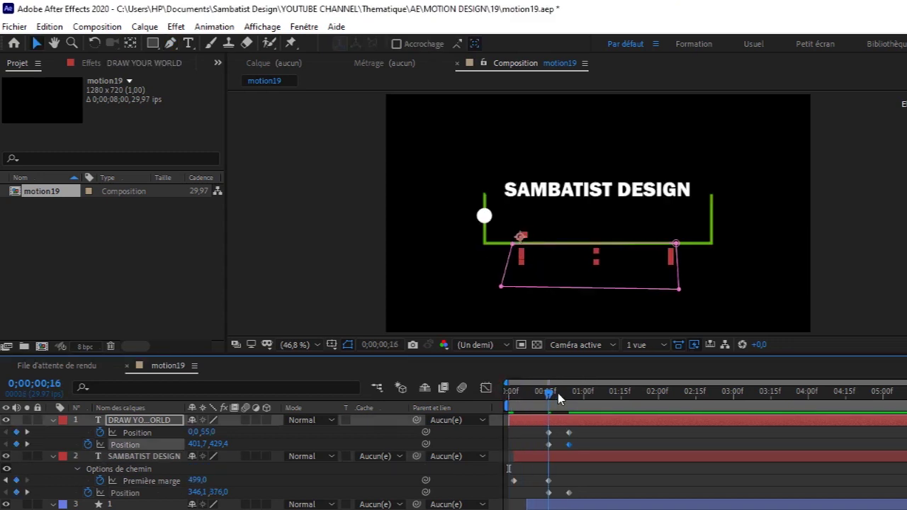
{"action": "key", "text": "space"}
{"action": "key", "text": "space"}
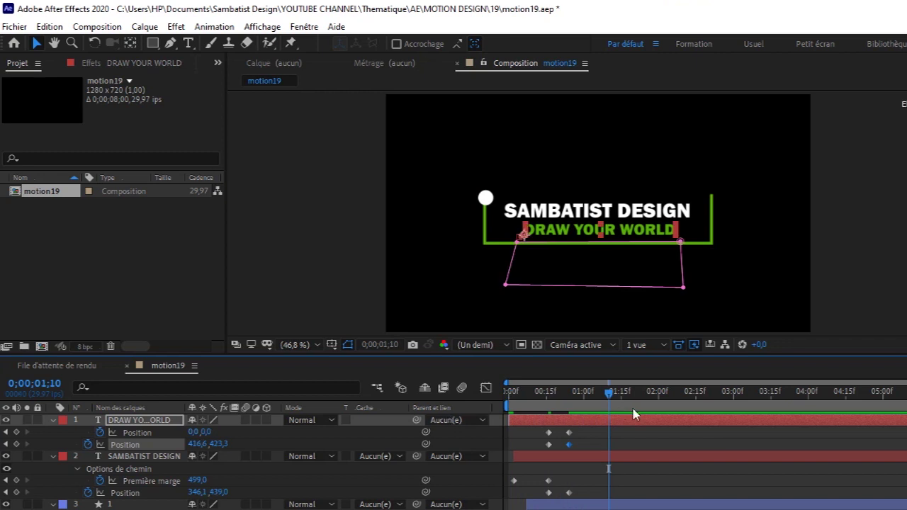
{"action": "left_click_drag", "start_coordinate": [592, 394], "coordinate": [524, 394]}
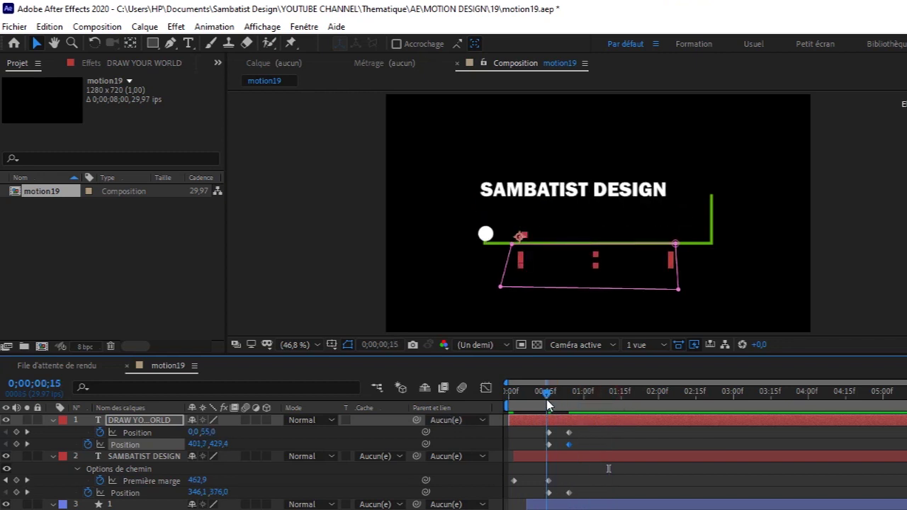
Step: Enable motion blur on both title layers and preview the result
{"action": "left_click", "coordinate": [245, 421]}
{"action": "left_click", "coordinate": [245, 456]}
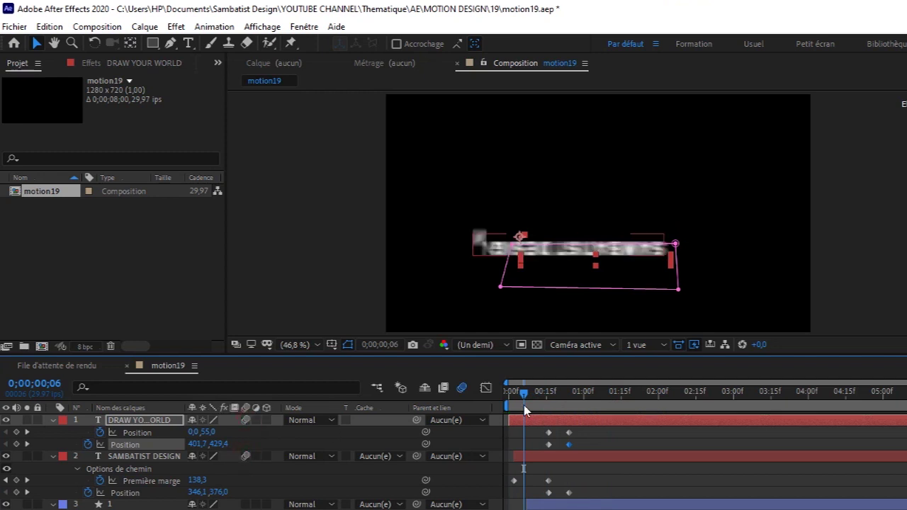
{"action": "left_click_drag", "start_coordinate": [524, 393], "coordinate": [485, 409]}
{"action": "key", "text": "space"}
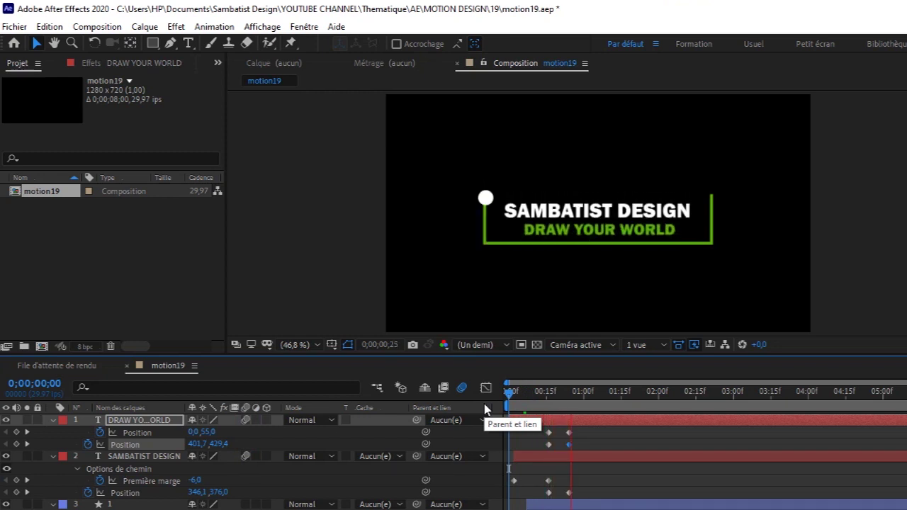
{"action": "key", "text": "space"}
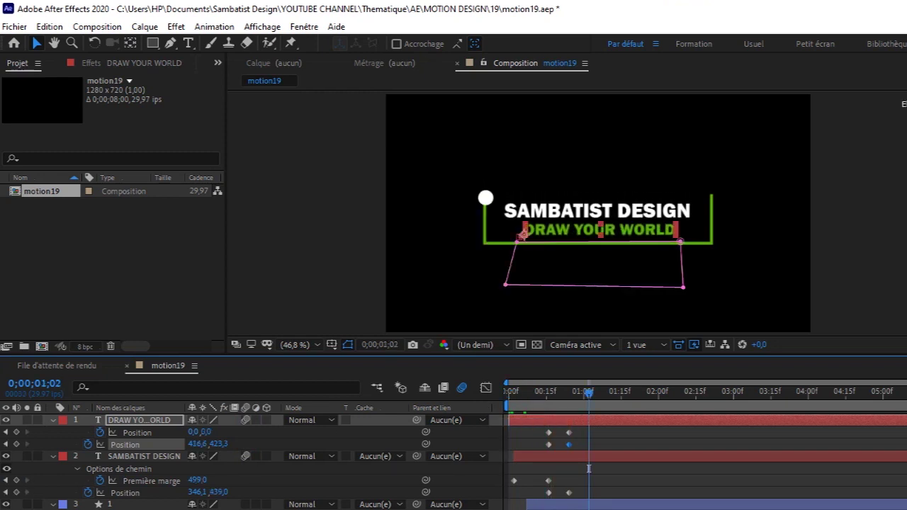
{"action": "key", "text": "Home"}
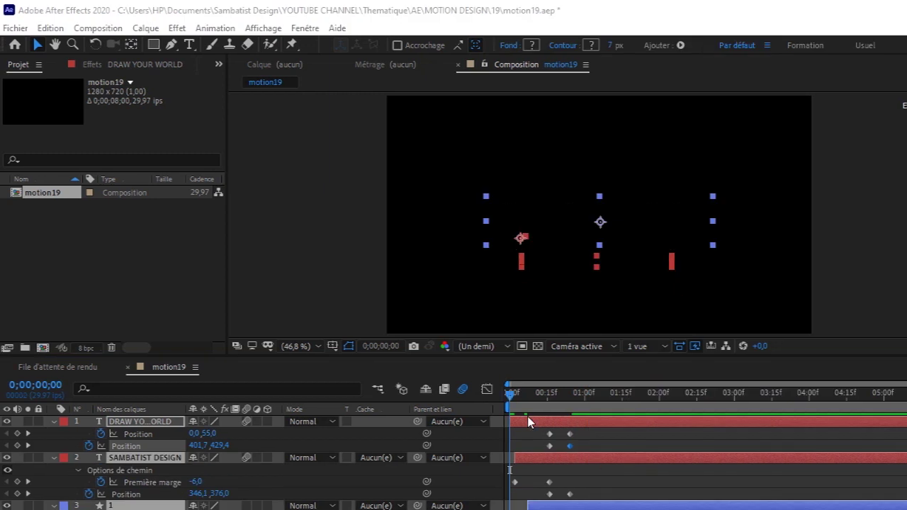
{"action": "key", "text": "space"}
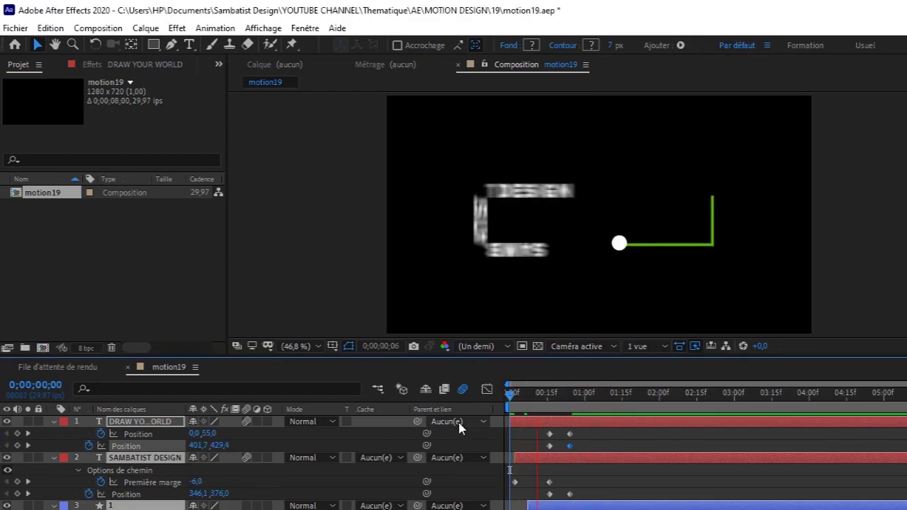
{"action": "left_click", "coordinate": [55, 424]}
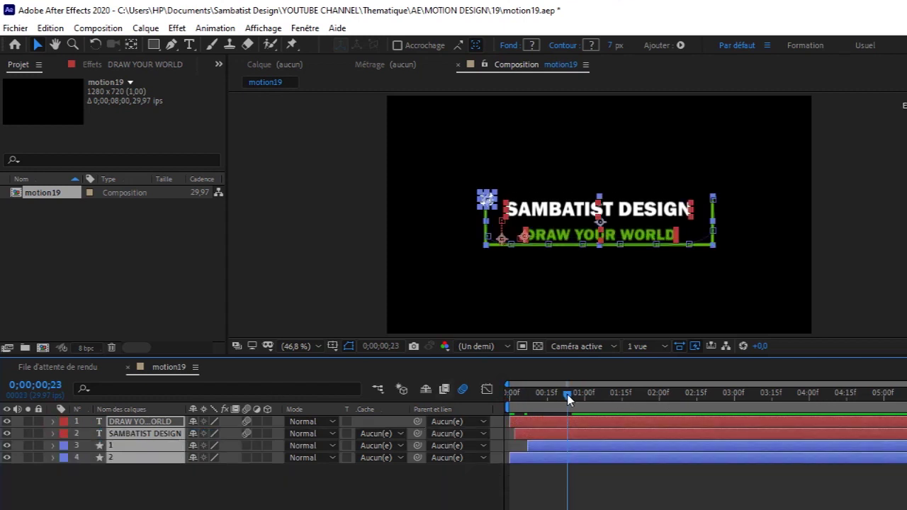
Step: Split all title layers at 2;15 and delete the parts after it
{"action": "left_click_drag", "start_coordinate": [707, 397], "coordinate": [698, 408]}
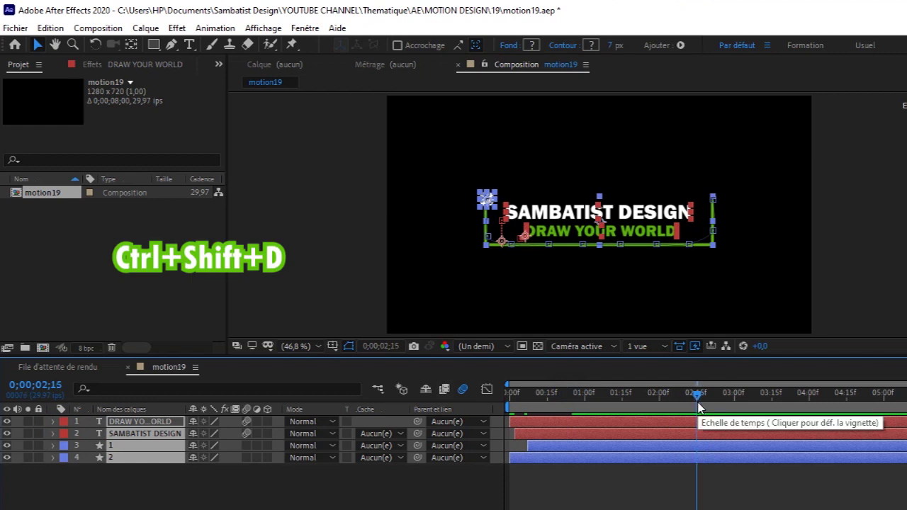
{"action": "key", "text": "ctrl+shift+d"}
{"action": "key", "text": "Delete"}
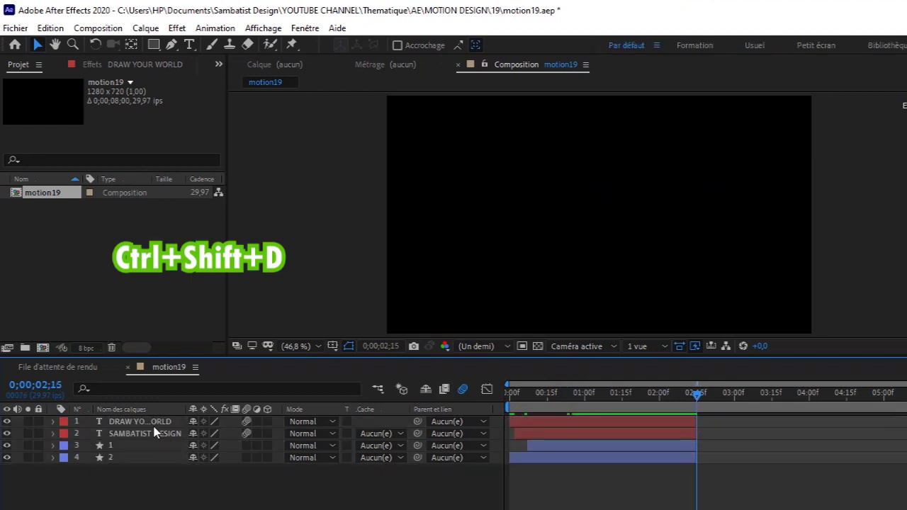
Step: Precompose all four title layers into a composition named mo19
{"action": "left_click", "coordinate": [156, 424]}
{"action": "left_click", "coordinate": [156, 457], "text": "shift"}
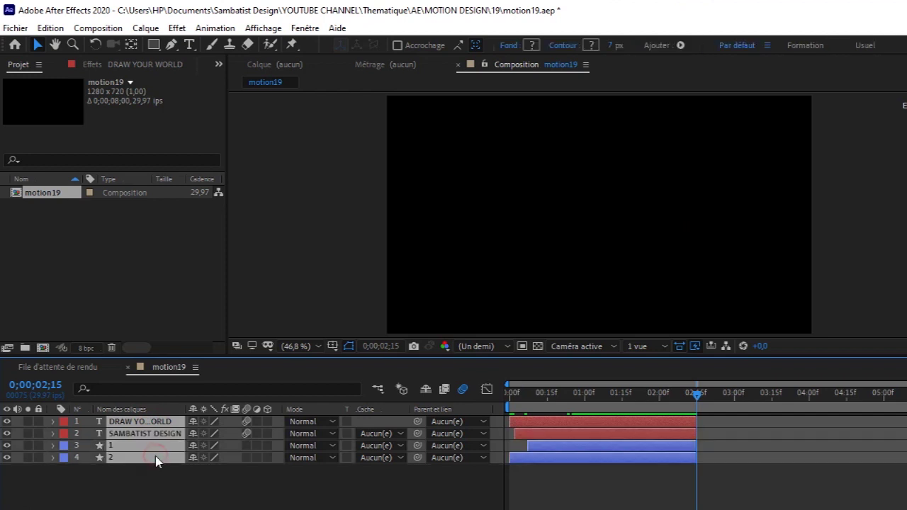
{"action": "key", "text": "ctrl+shift+c"}
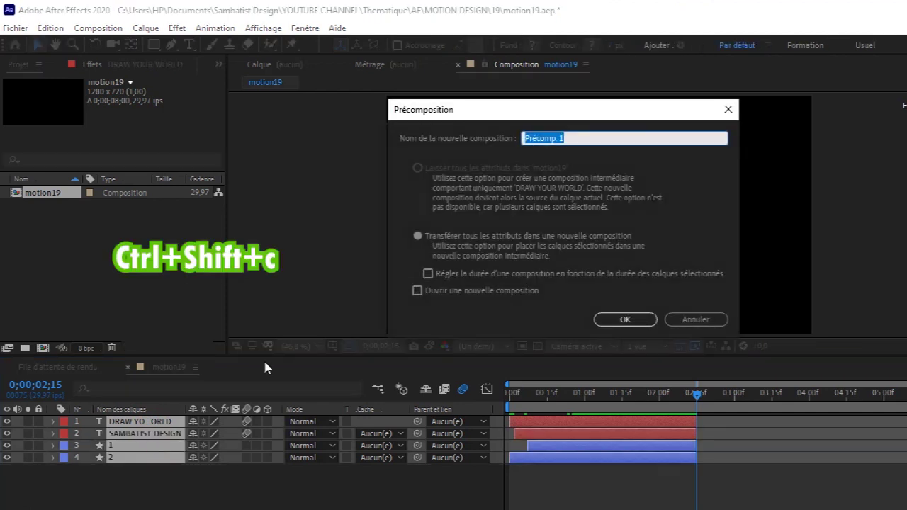
{"action": "type", "text": "mo19"}
{"action": "left_click", "coordinate": [602, 319]}
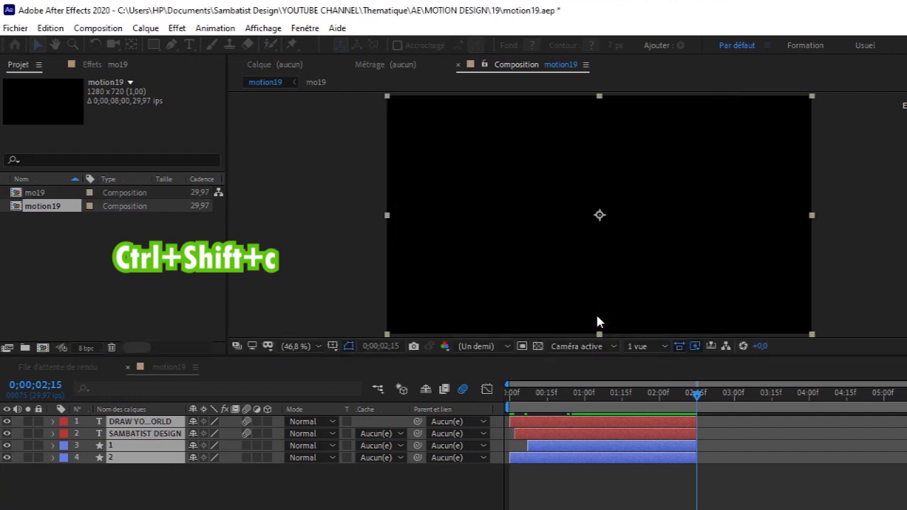
Step: Duplicate the mo19 layer and start the copy at 2;15, right after the original
{"action": "key", "text": "ctrl+shift+d"}
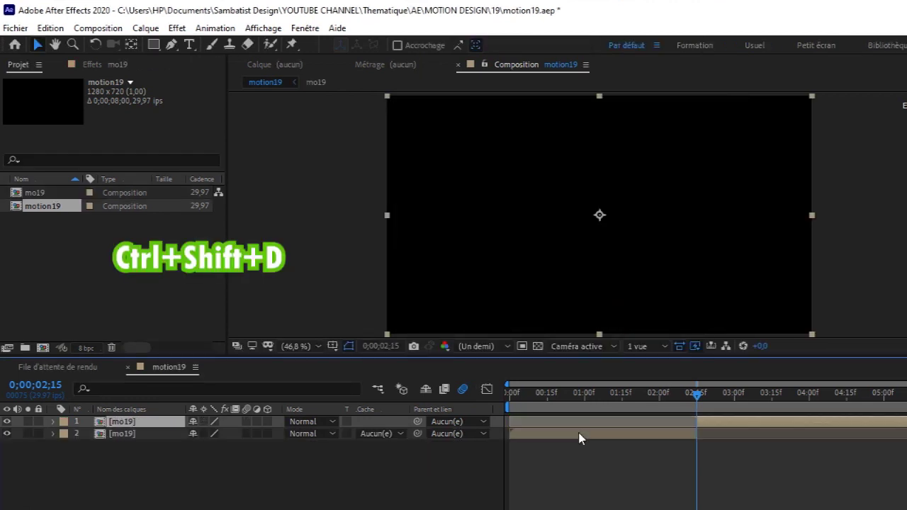
{"action": "left_click", "coordinate": [169, 423]}
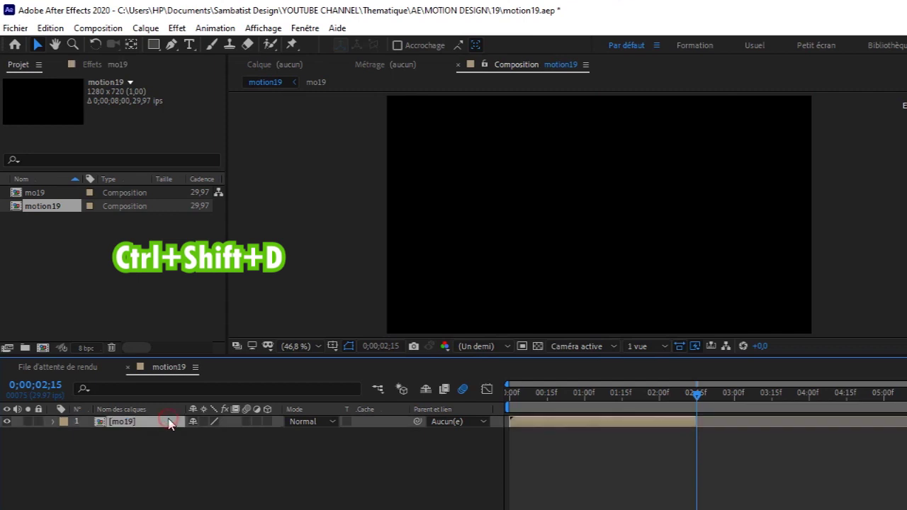
{"action": "key", "text": "ctrl+d"}
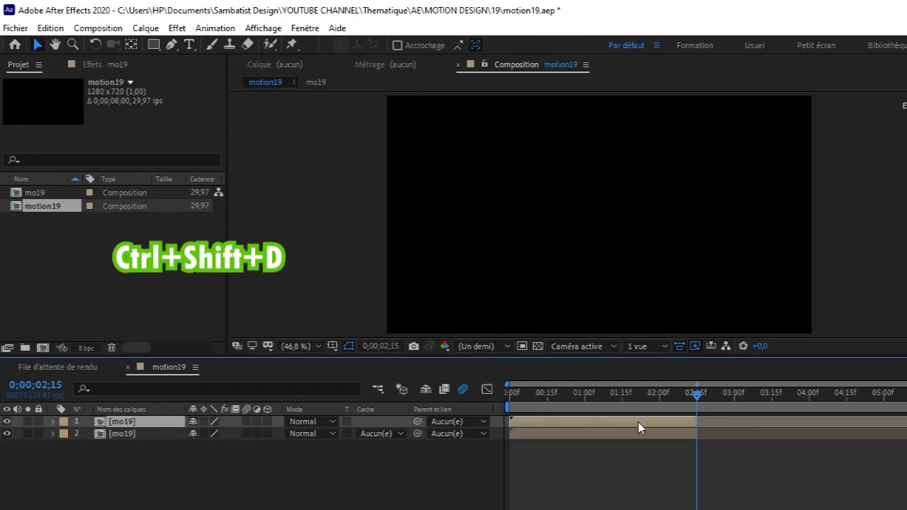
{"action": "key", "text": "ctrl+d"}
{"action": "left_click_drag", "start_coordinate": [639, 427], "coordinate": [823, 433]}
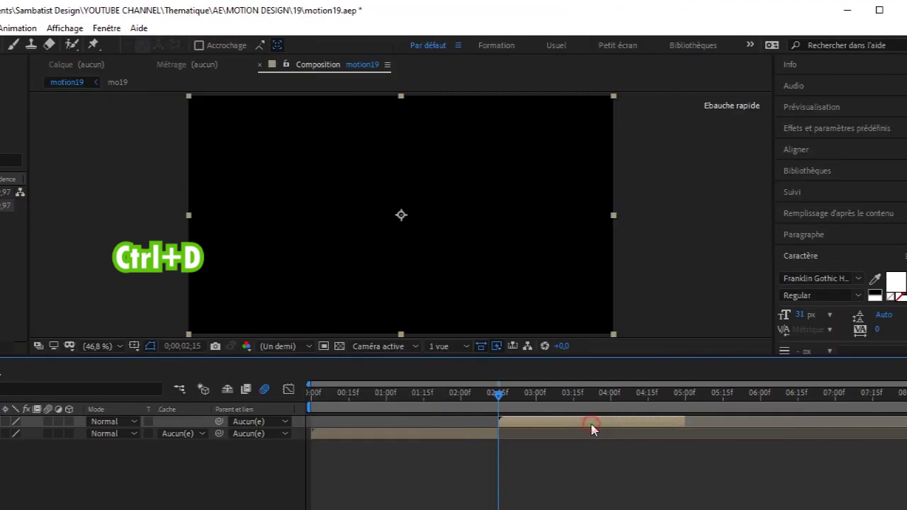
Step: Enable time remapping on the second mo19 layer
{"action": "right_click", "coordinate": [794, 428]}
{"action": "mouse_move", "coordinate": [651, 99]}
{"action": "left_click", "coordinate": [460, 100]}
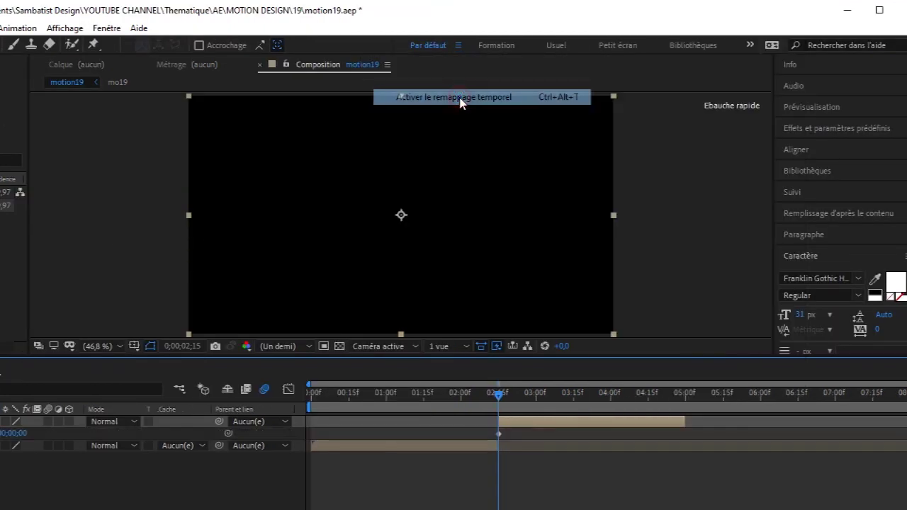
Step: Add a time remap keyframe at the copy's last frame, reverse the keyframes, and preview the outro
{"action": "left_click_drag", "start_coordinate": [696, 394], "coordinate": [883, 418]}
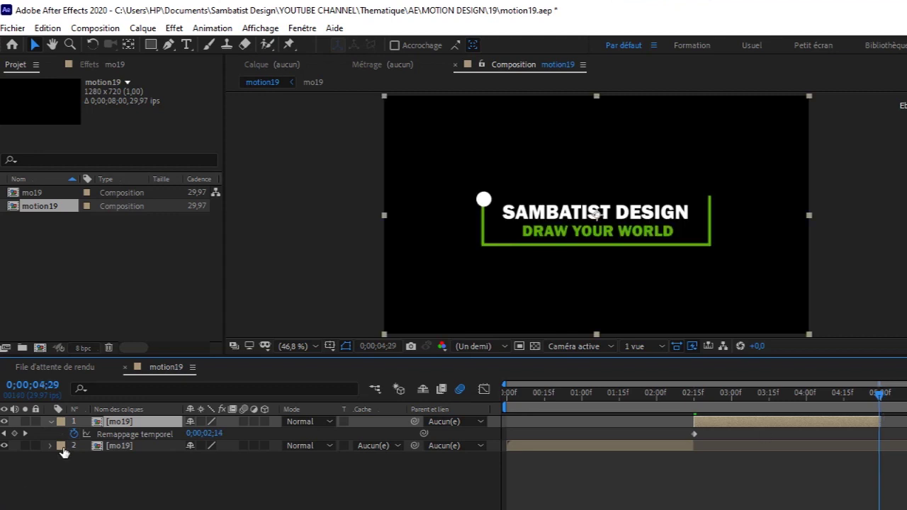
{"action": "left_click", "coordinate": [14, 433]}
{"action": "left_click", "coordinate": [893, 431]}
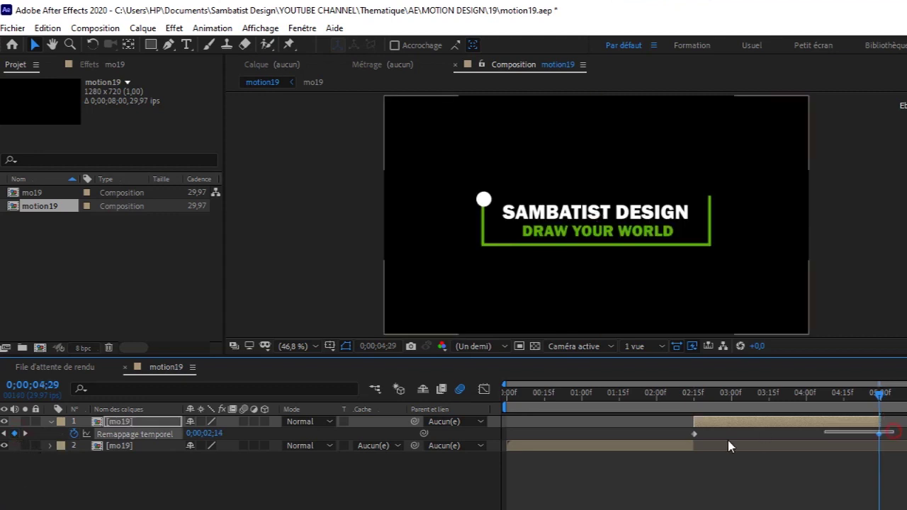
{"action": "right_click", "coordinate": [694, 434]}
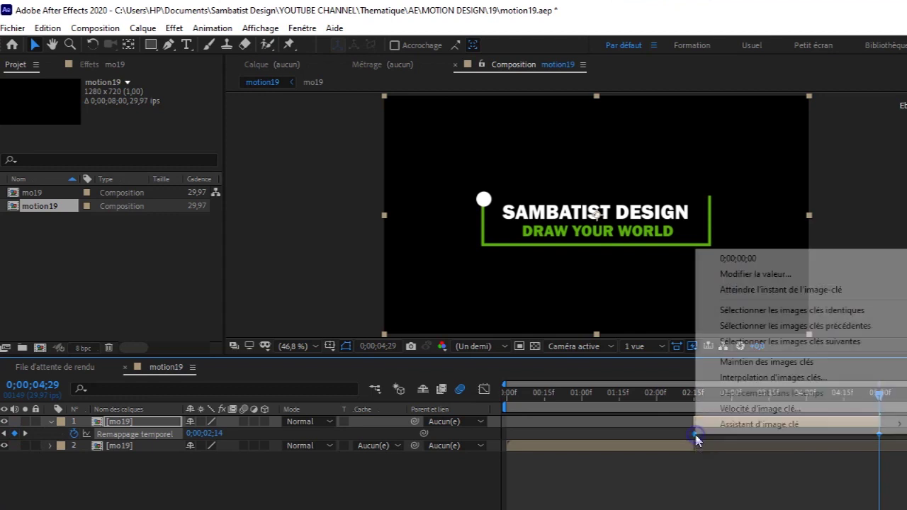
{"action": "mouse_move", "coordinate": [803, 429]}
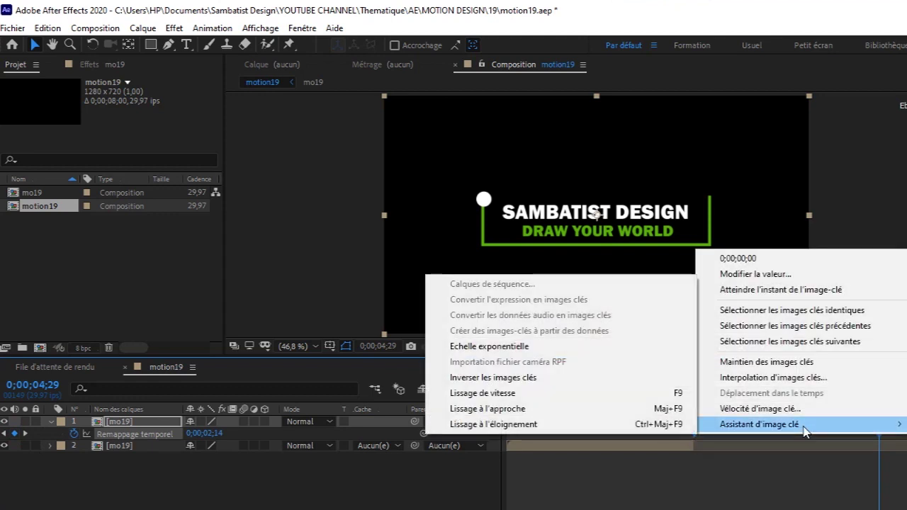
{"action": "left_click", "coordinate": [524, 378]}
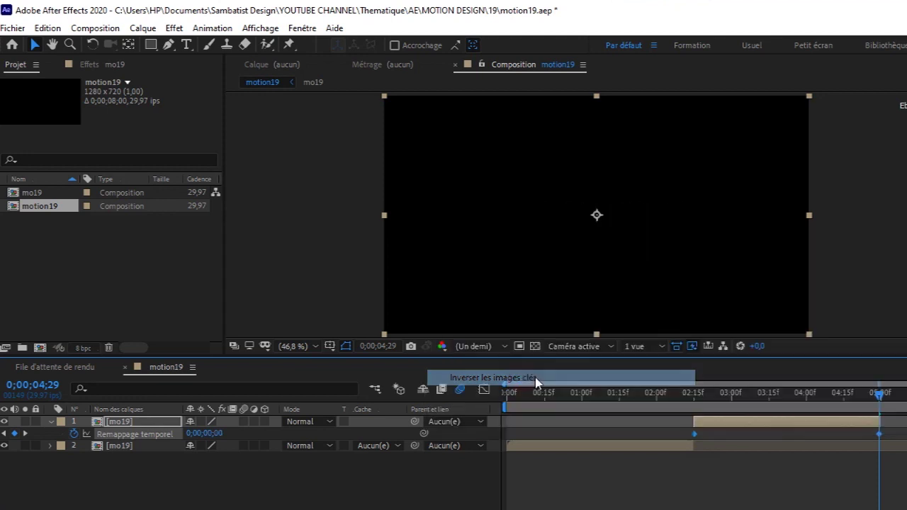
{"action": "mouse_move", "coordinate": [852, 394]}
{"action": "left_mouse_down"}
{"action": "mouse_move", "coordinate": [735, 410]}
{"action": "mouse_move", "coordinate": [468, 412]}
{"action": "left_mouse_up"}
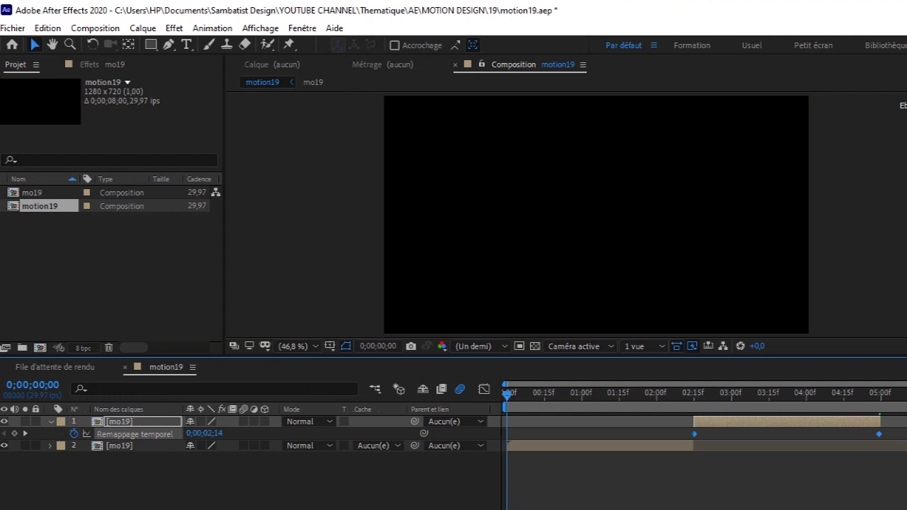
{"action": "key", "text": "space"}
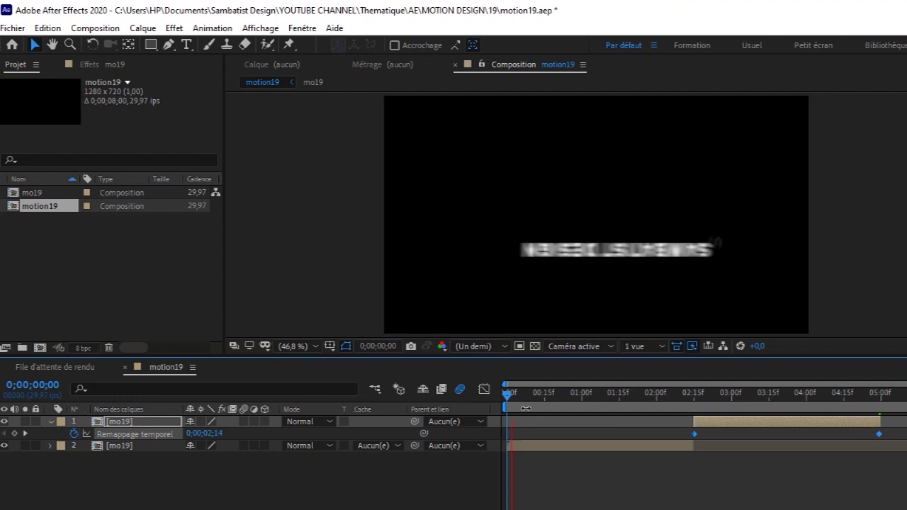